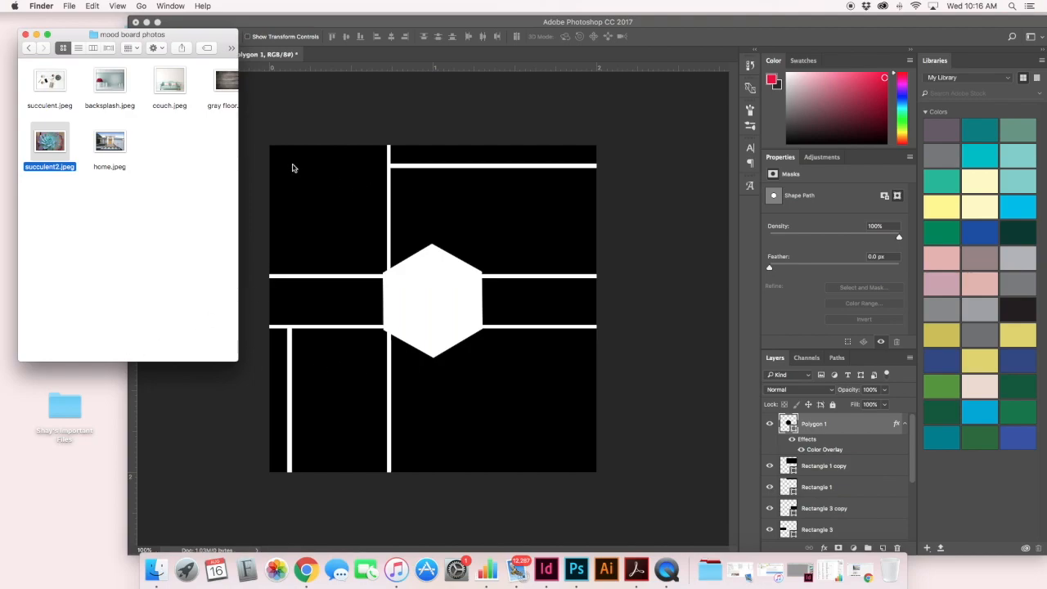
Switch to Photoshop and select the Rectangle 1 copy layer, toggling its visibility to identify the area it covers on the board.
drag(186, 36, 181, 38)
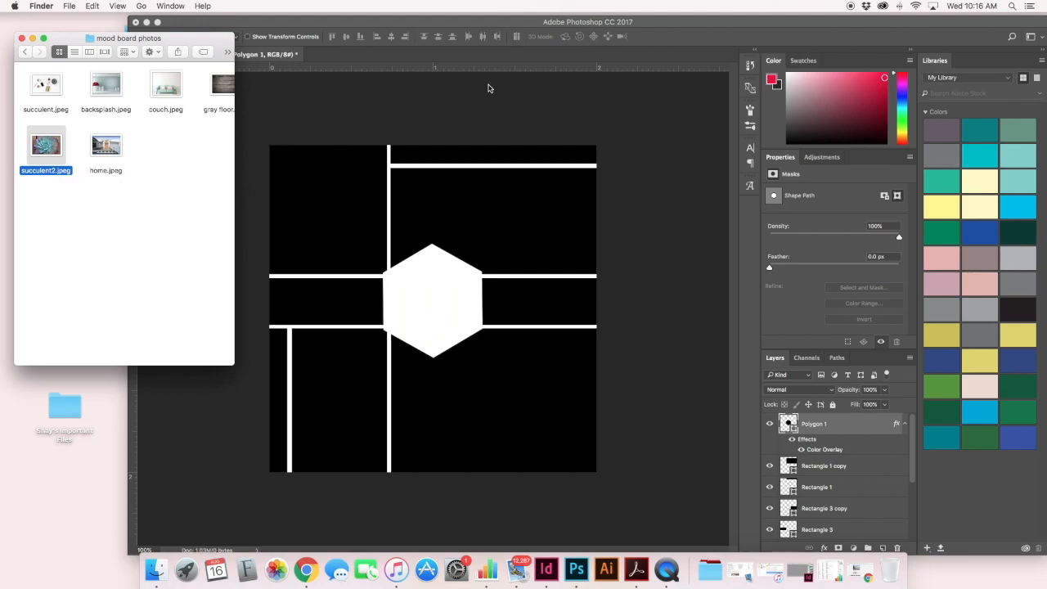
click(419, 111)
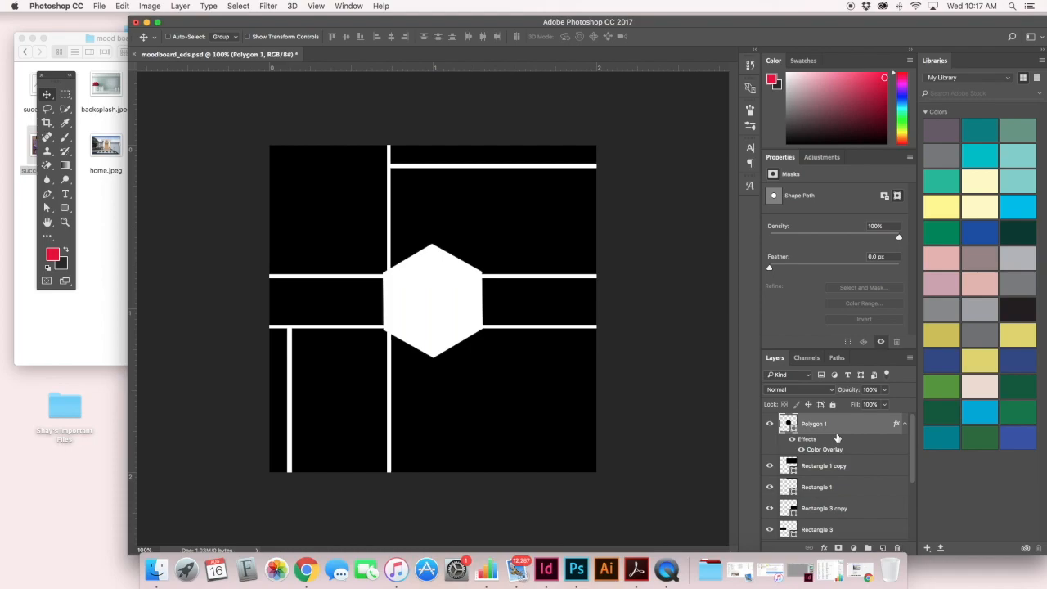
scroll(837, 437, down, 3)
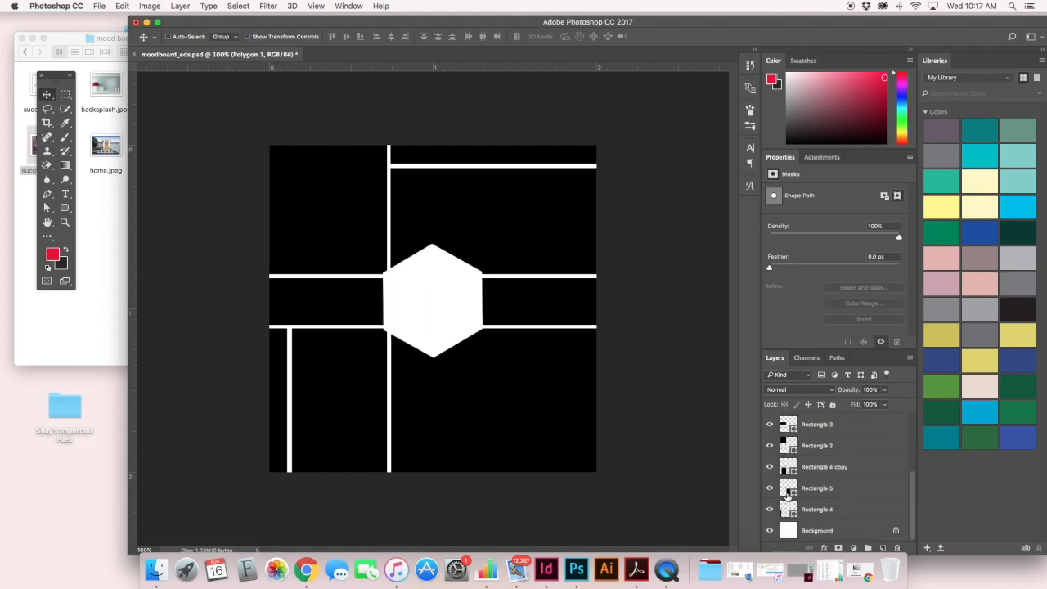
scroll(793, 496, up, 3)
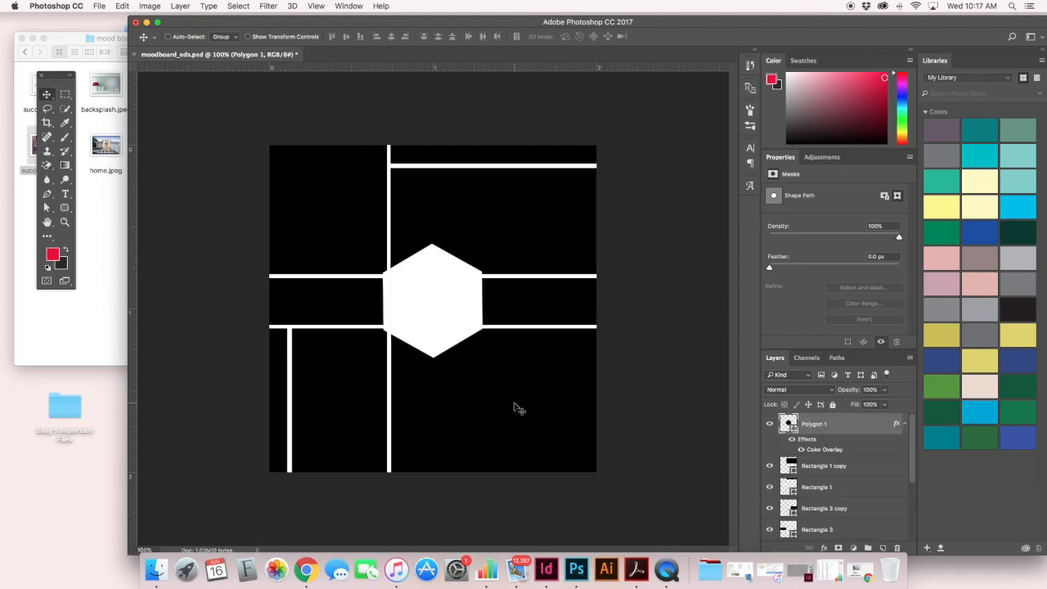
scroll(825, 455, down, 3)
scroll(825, 459, up, 4)
click(819, 466)
click(769, 466)
click(769, 467)
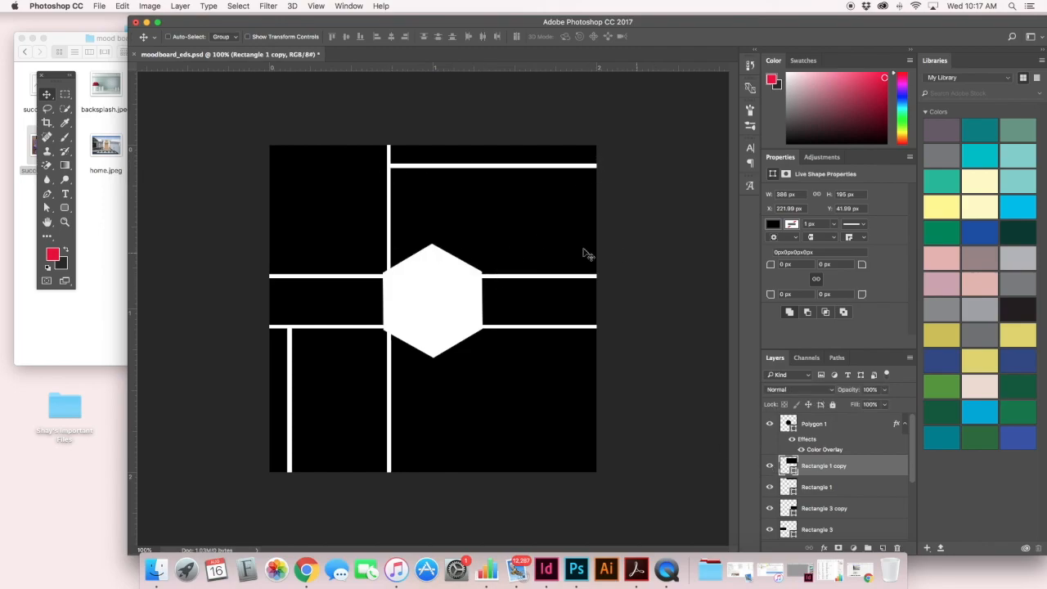
Switch to Finder, widen the mood board photos window, narrow its sidebar, and place couch.jpeg into the Photoshop mood board document.
click(102, 41)
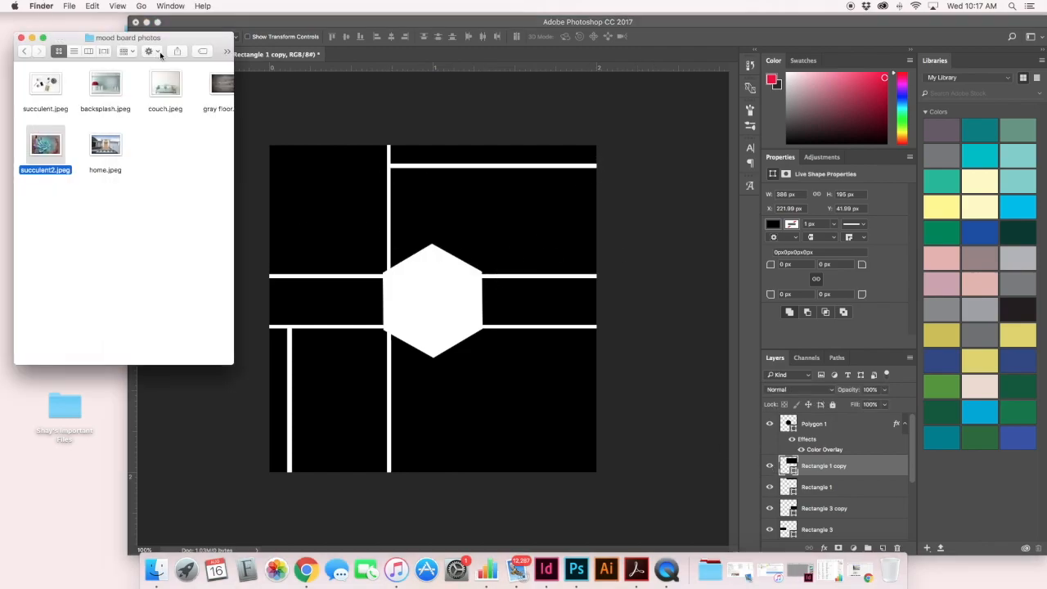
drag(232, 365, 310, 368)
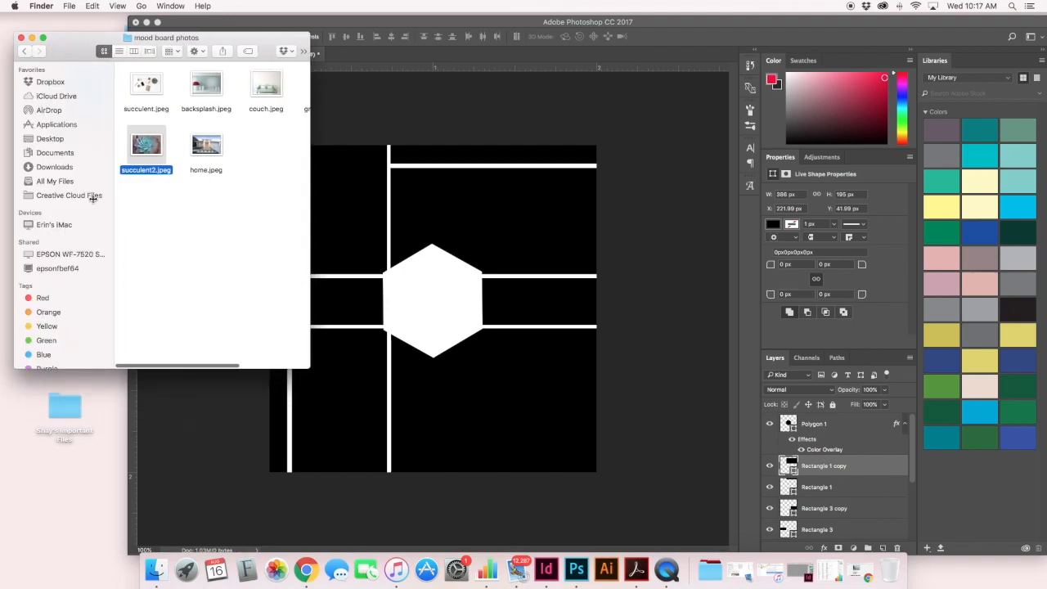
drag(114, 200, 56, 196)
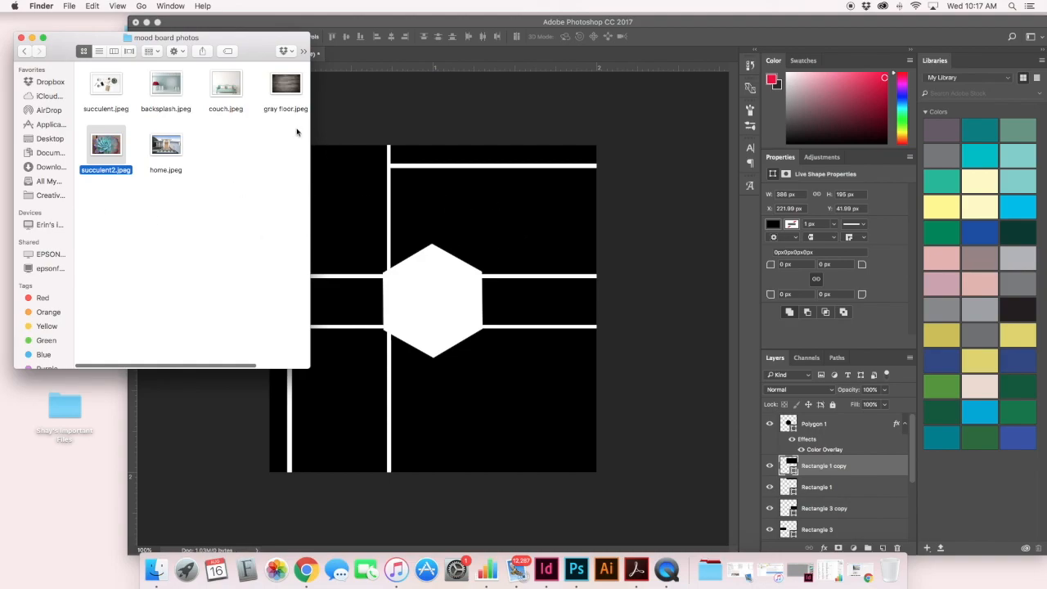
drag(227, 85, 510, 206)
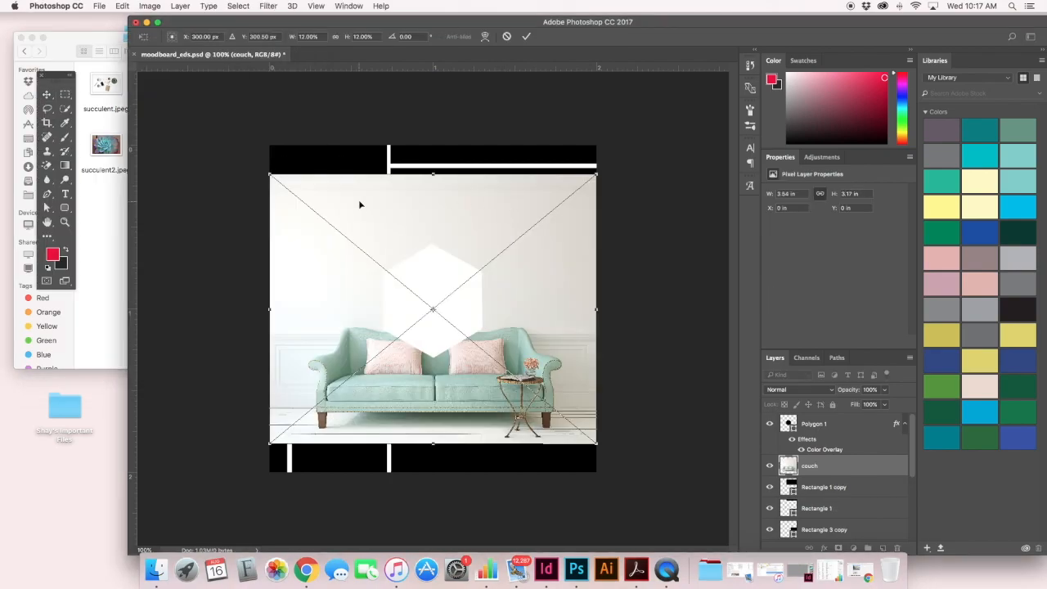
Scale the couch photo to about 7.88%, position it over the wide upper-right rectangle of the board, and commit the placement.
drag(517, 423, 559, 319)
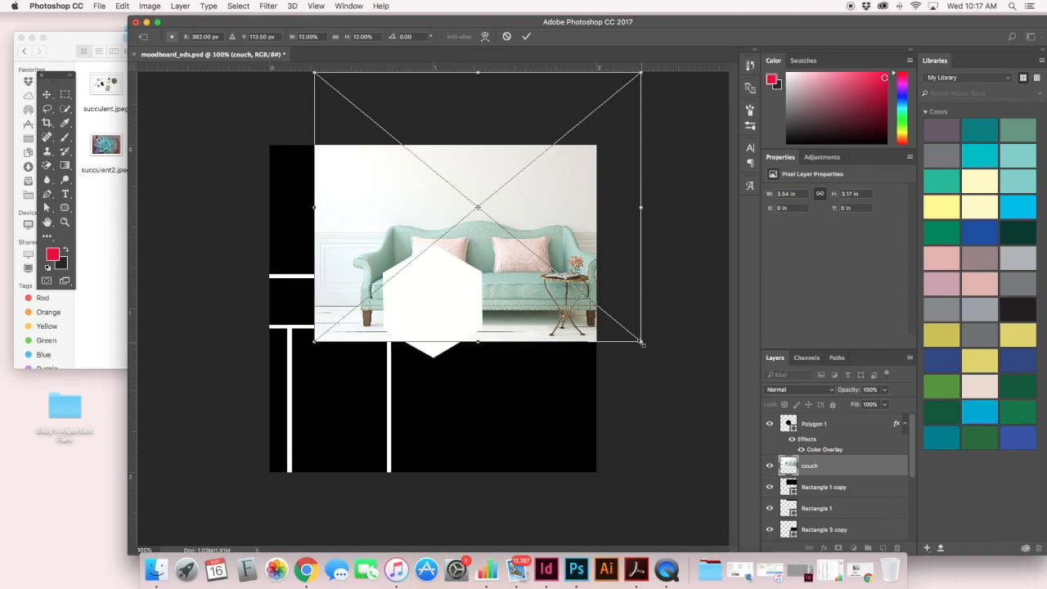
drag(641, 342, 584, 300)
drag(568, 264, 583, 246)
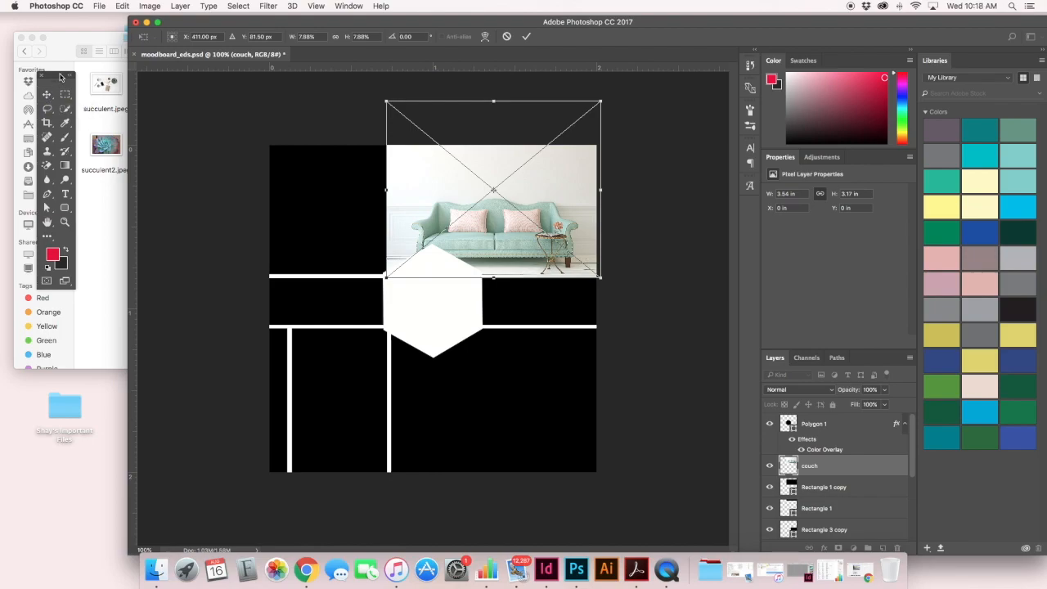
drag(61, 76, 207, 107)
click(196, 125)
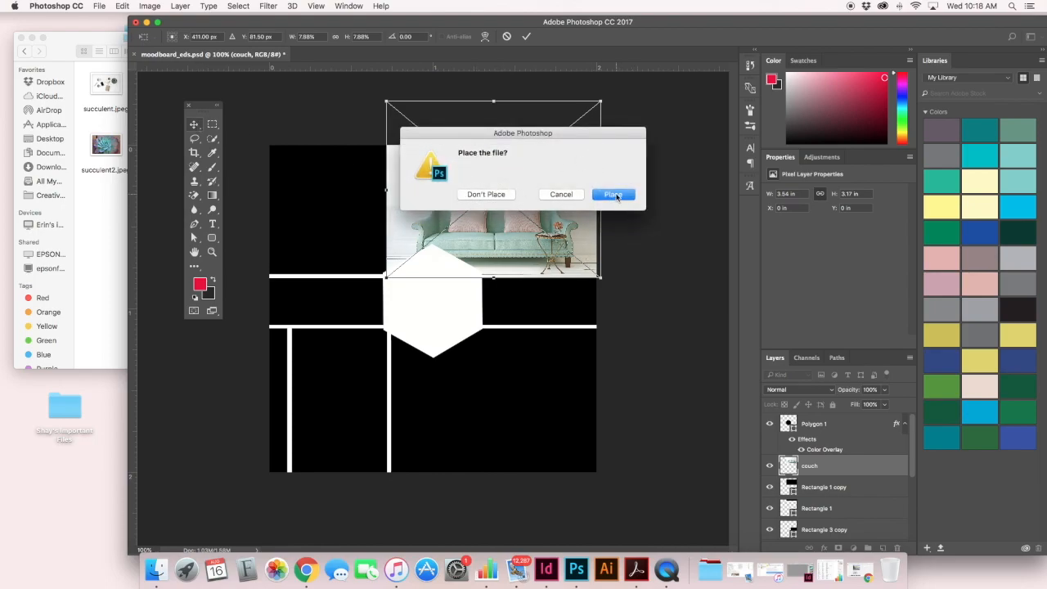
click(615, 195)
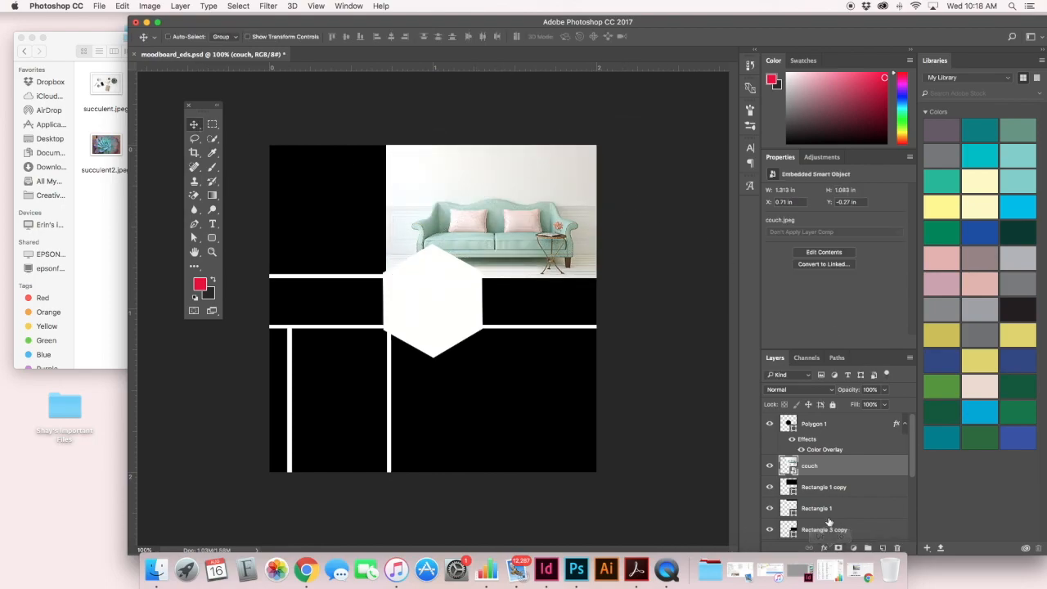
Load the Rectangle 1 copy shape as a selection and add a layer mask from it to the couch layer.
scroll(829, 514, down, 2)
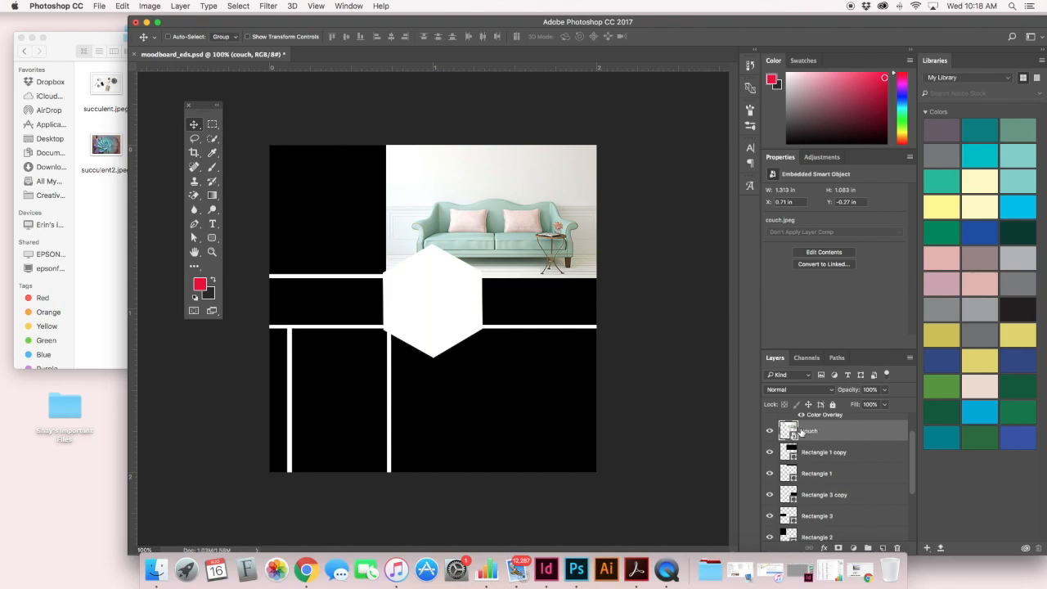
click(817, 457)
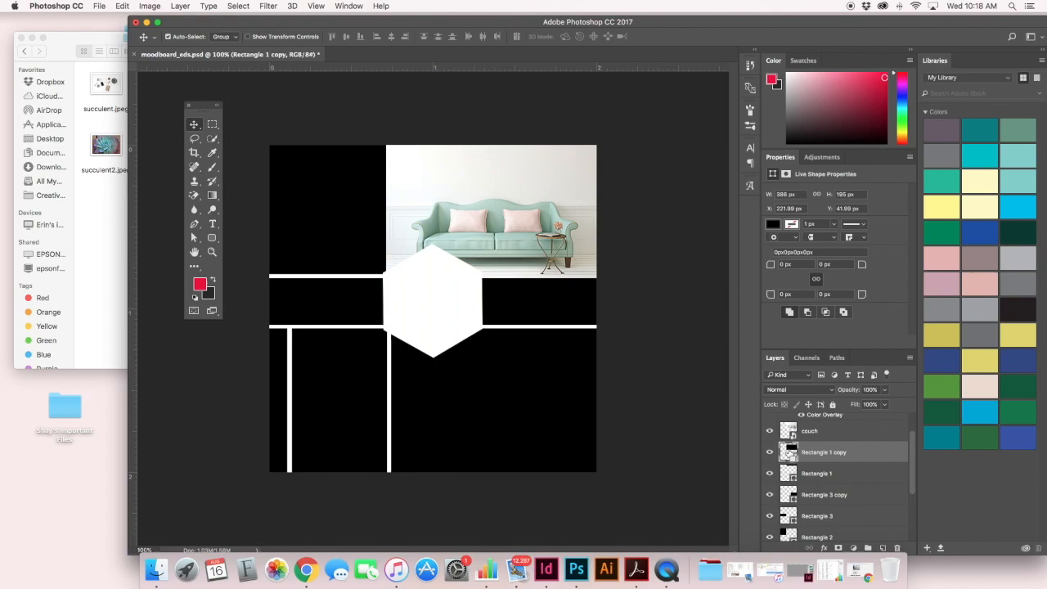
super+click(790, 452)
click(814, 436)
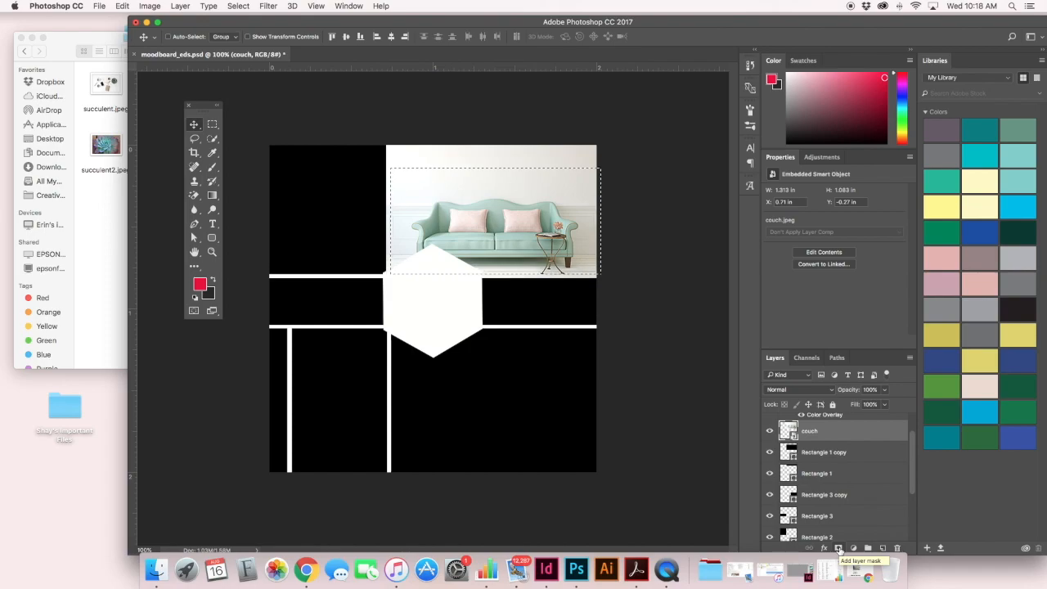
click(839, 550)
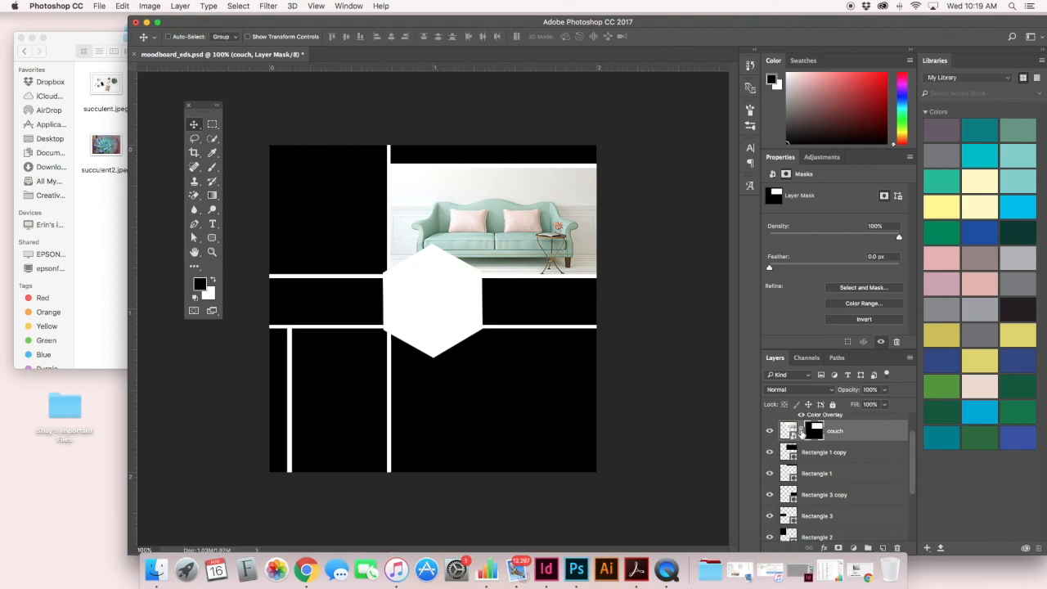
Unlink the couch photo from its mask and shift the photo within its frame to about X 0.68 in, Y -0.29 in.
click(798, 434)
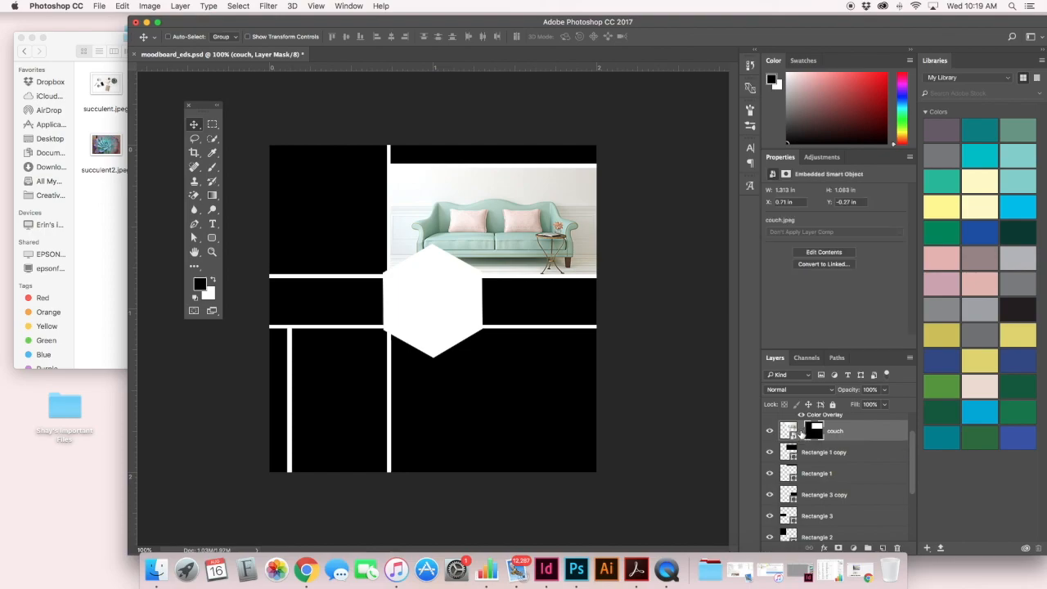
click(788, 431)
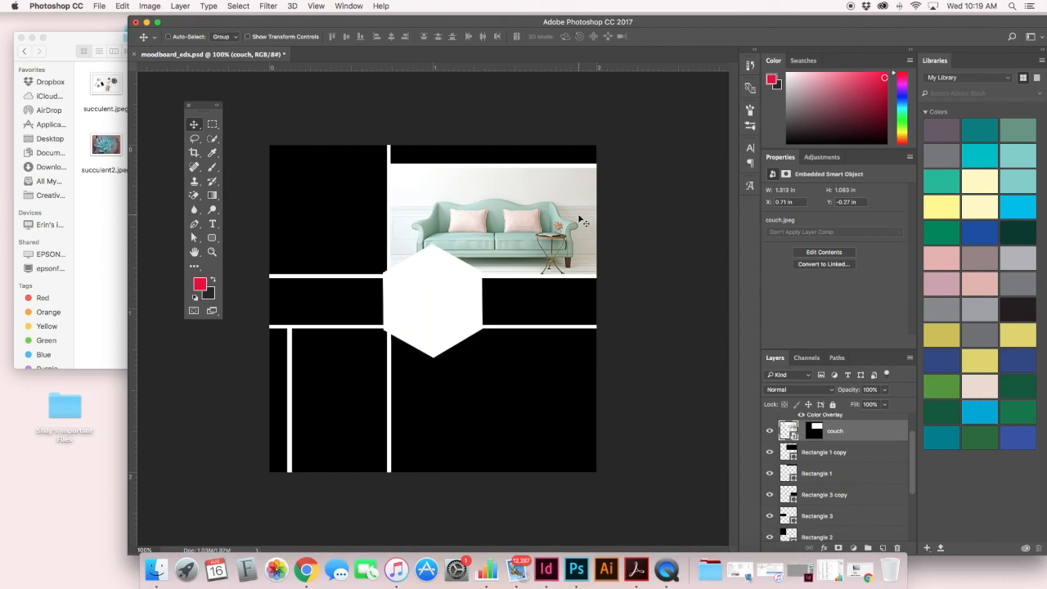
drag(527, 187, 519, 188)
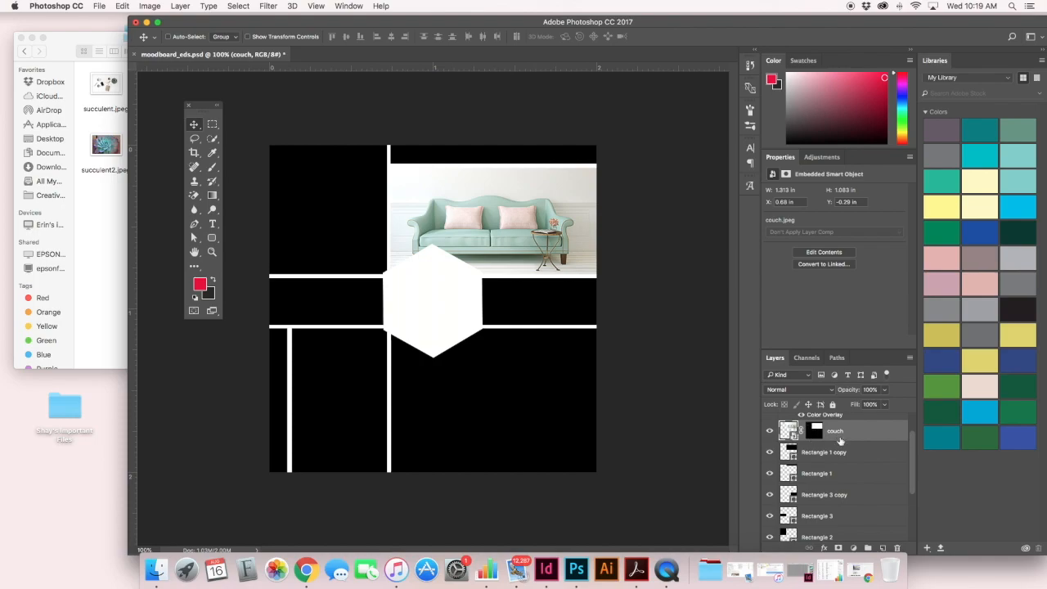
Toggle the couch layer's visibility to check the frame beneath, and hide the Rectangle 1 copy layer.
click(770, 435)
click(769, 435)
click(770, 453)
Place home.jpeg from Finder into the mood board, scaled to about 12.67%, over the large lower-right rectangle.
click(111, 197)
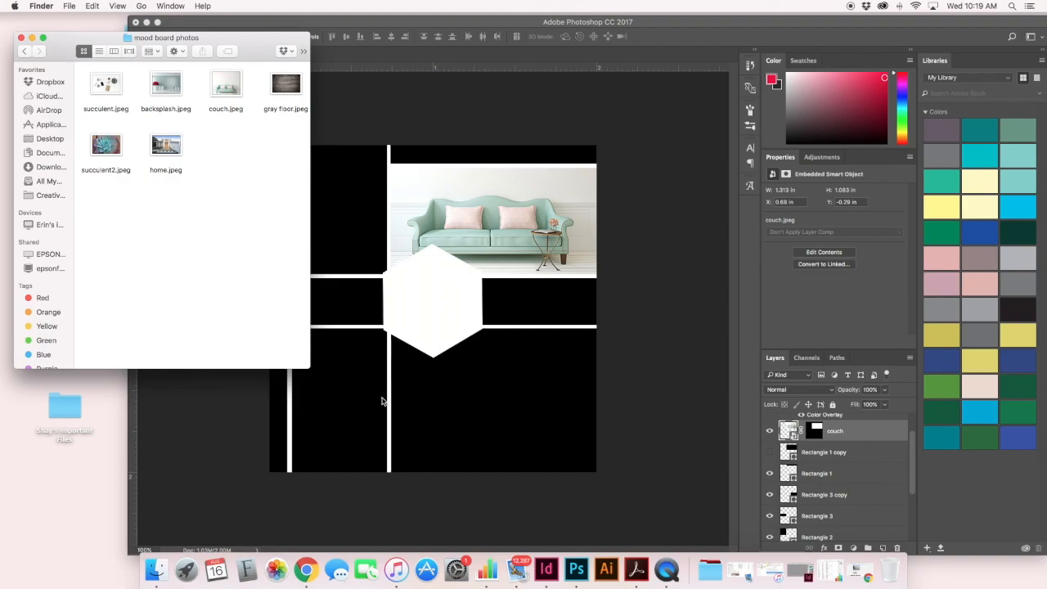
drag(166, 144, 482, 372)
drag(539, 311, 614, 418)
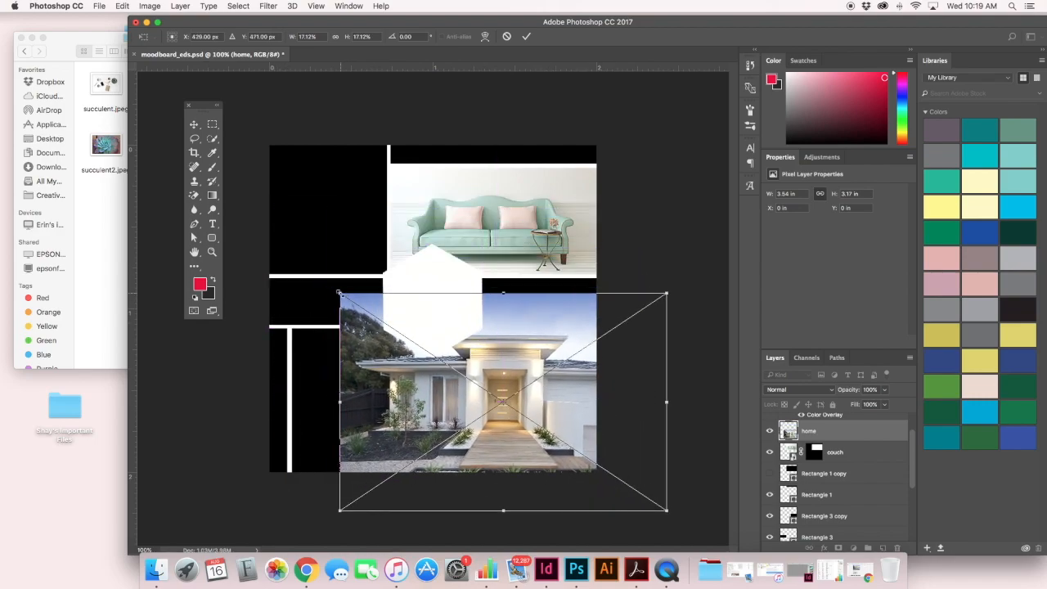
drag(339, 292, 378, 322)
drag(544, 414, 537, 414)
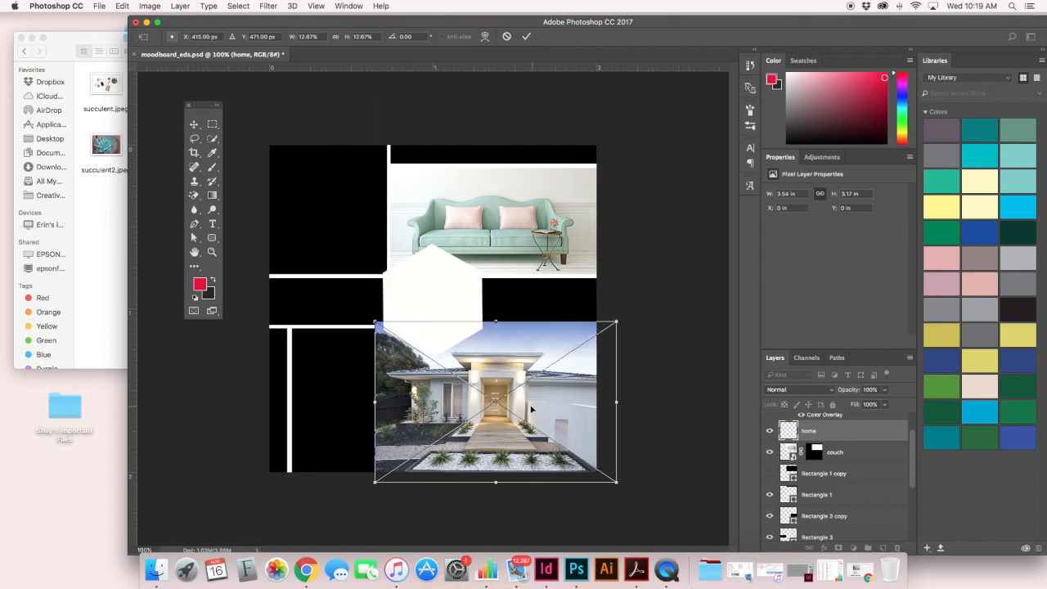
click(194, 125)
click(613, 194)
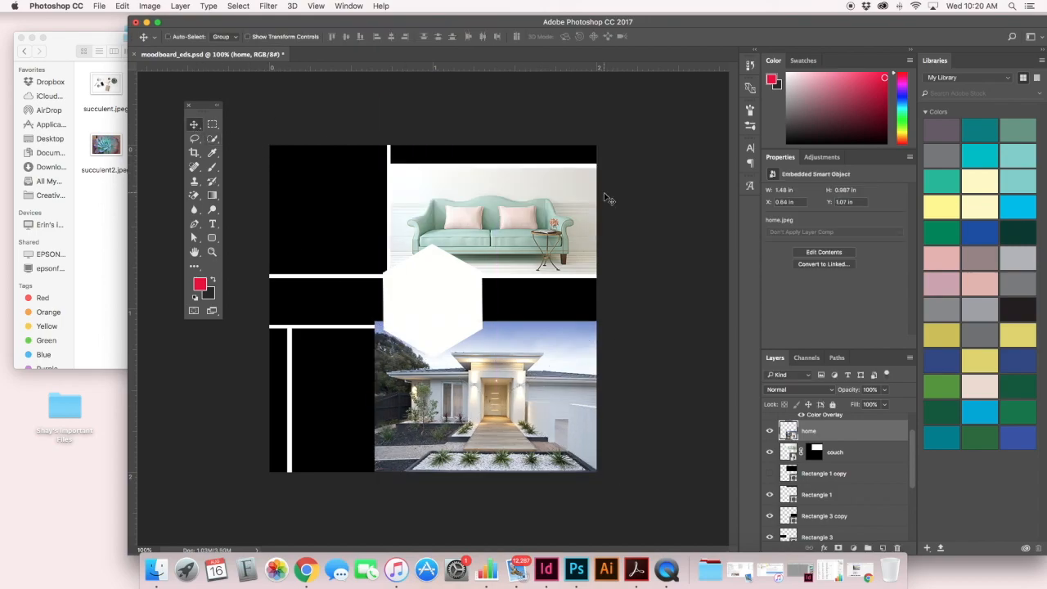
Move the home layer directly above Rectangle 3 copy and toggle that rectangle's visibility to check which area it covers.
drag(844, 434, 857, 459)
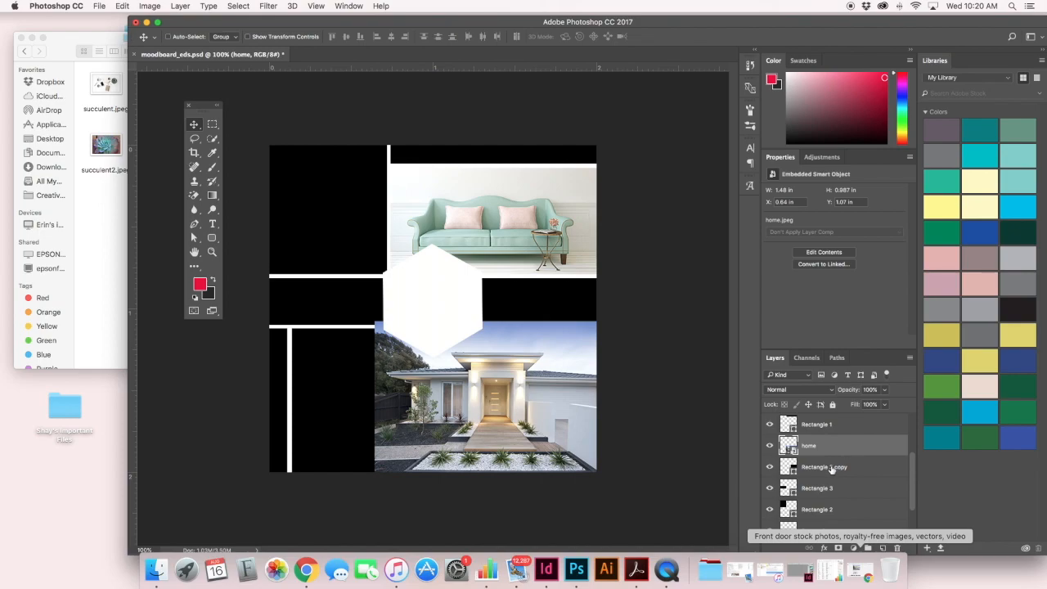
click(834, 468)
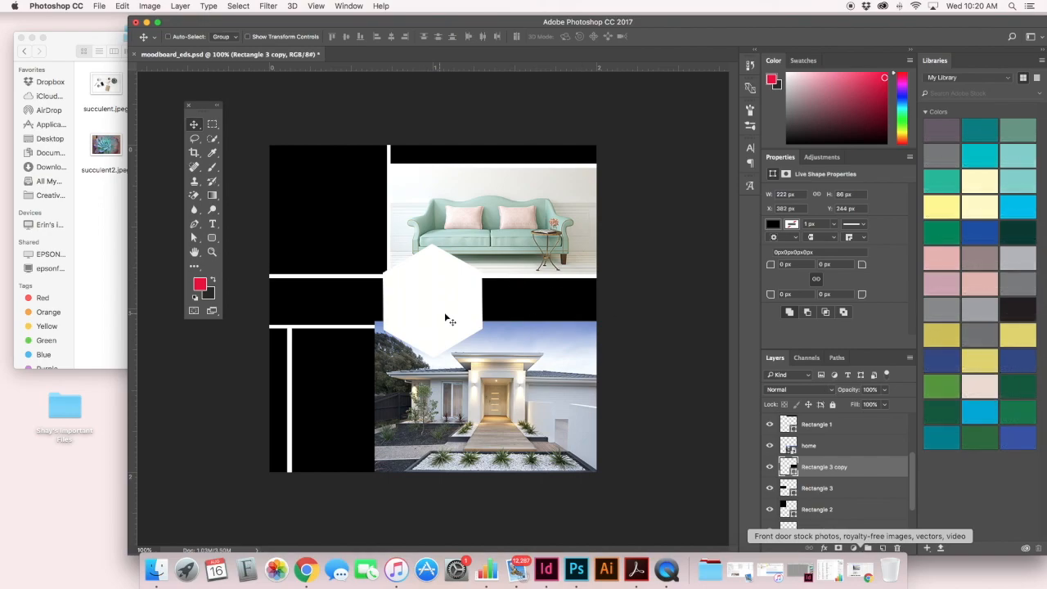
click(770, 469)
click(770, 469)
Move the home layer directly above Rectangle 5 in the layer stack.
scroll(845, 489, down, 3)
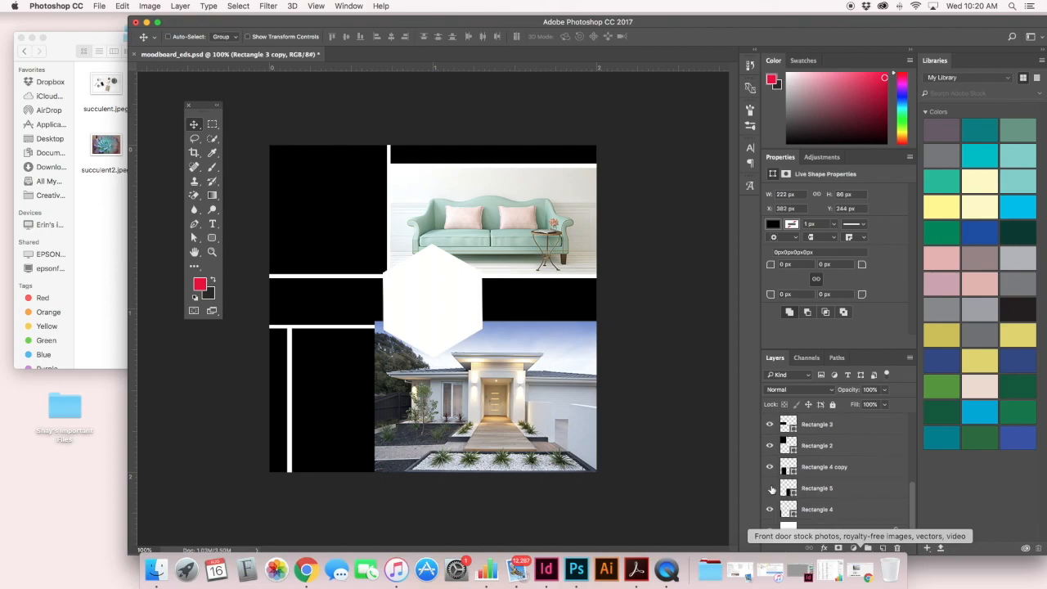
click(818, 488)
scroll(822, 491, down, 5)
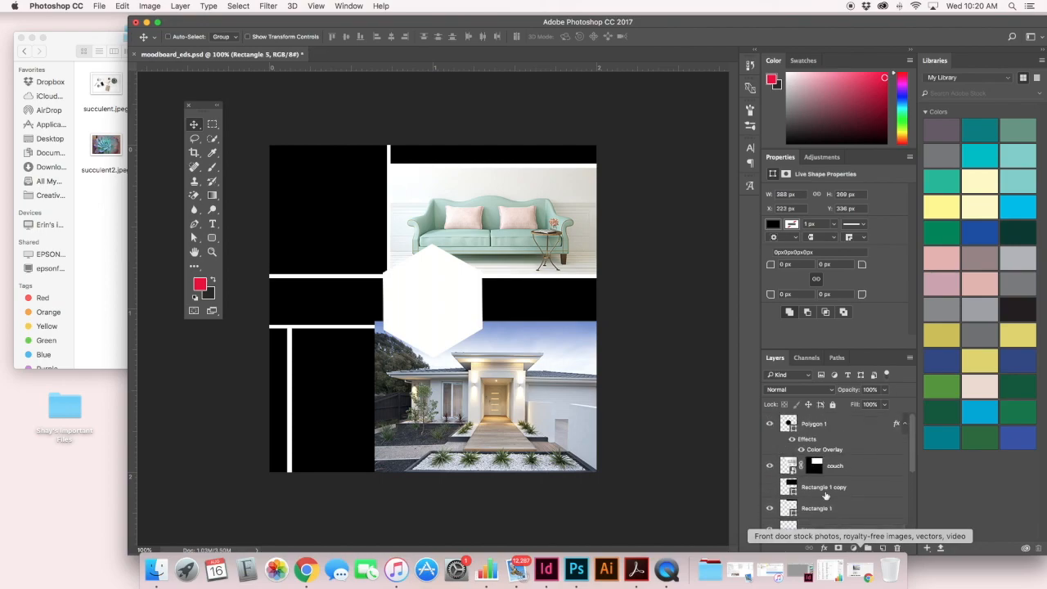
scroll(840, 465, down, 3)
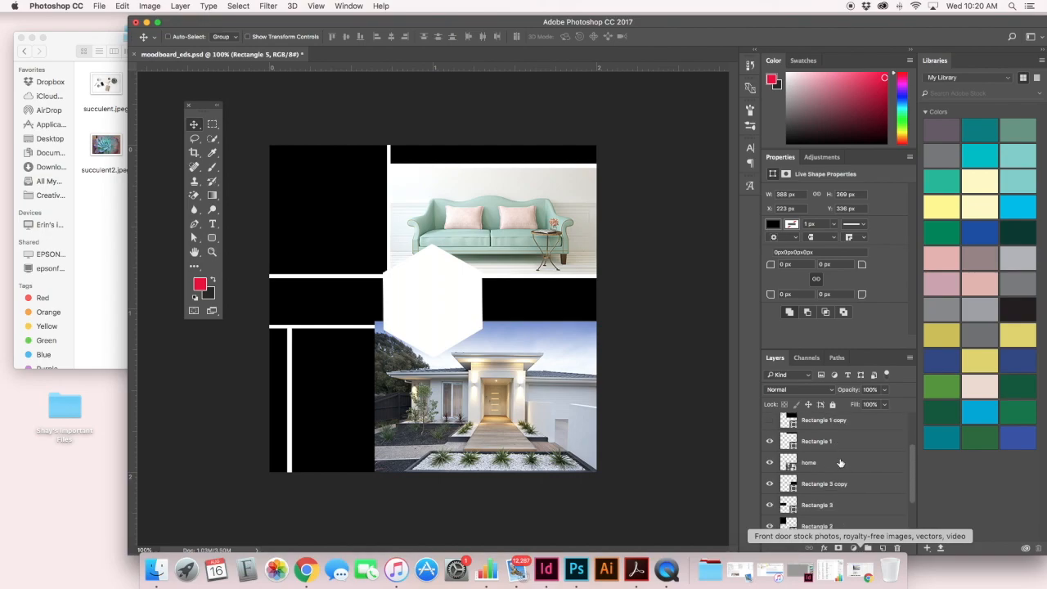
click(810, 484)
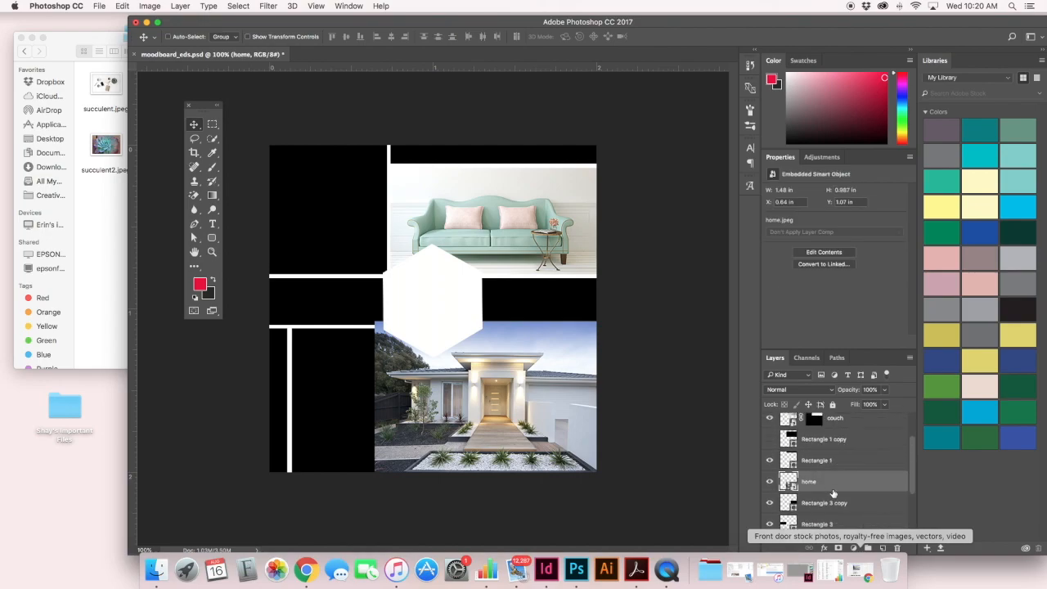
mouse_move(821, 482)
mouse_down()
mouse_move(826, 531)
mouse_move(833, 486)
mouse_up()
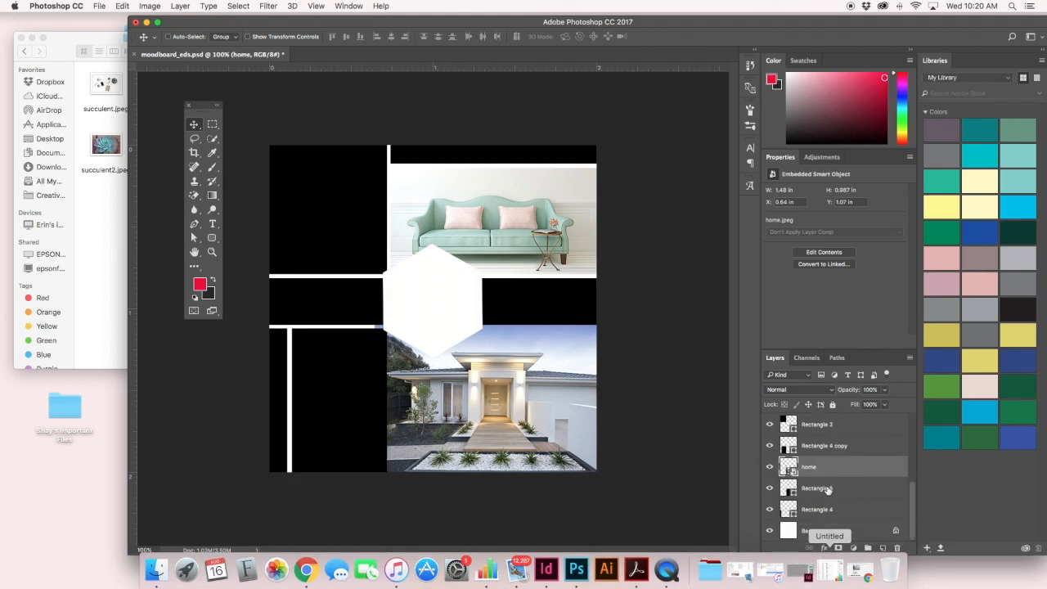
Mask the home layer with a selection loaded from the Rectangle 5 shape, and unlink the photo from its mask.
click(825, 490)
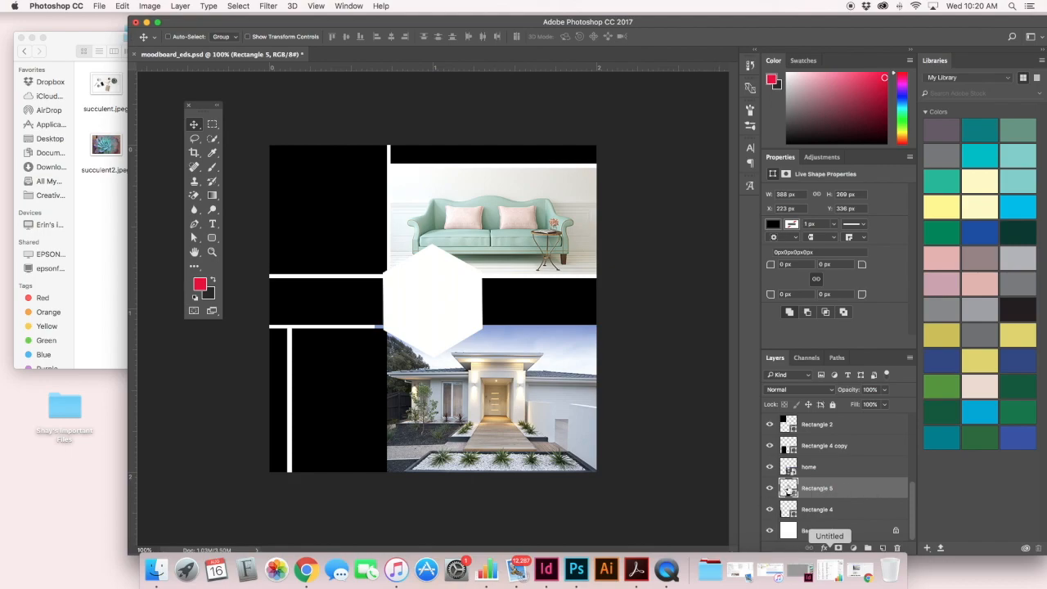
super+click(788, 488)
click(813, 468)
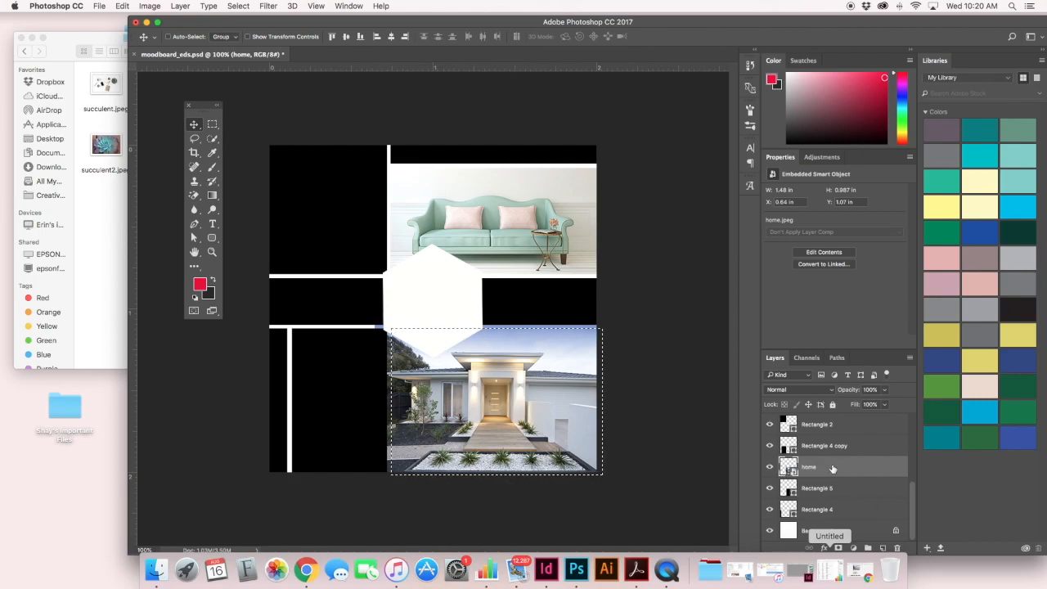
click(837, 549)
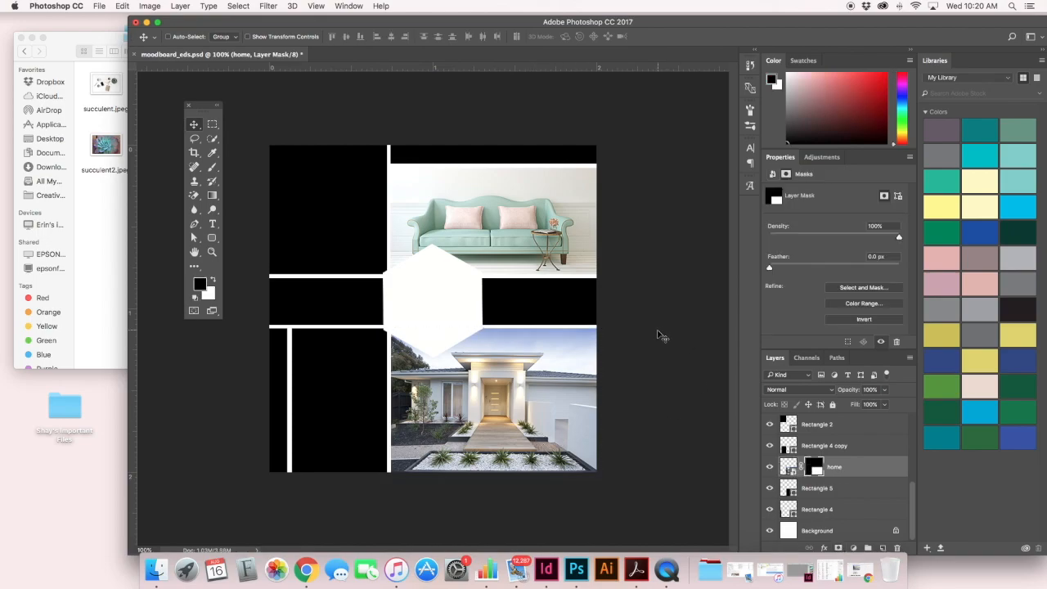
click(788, 467)
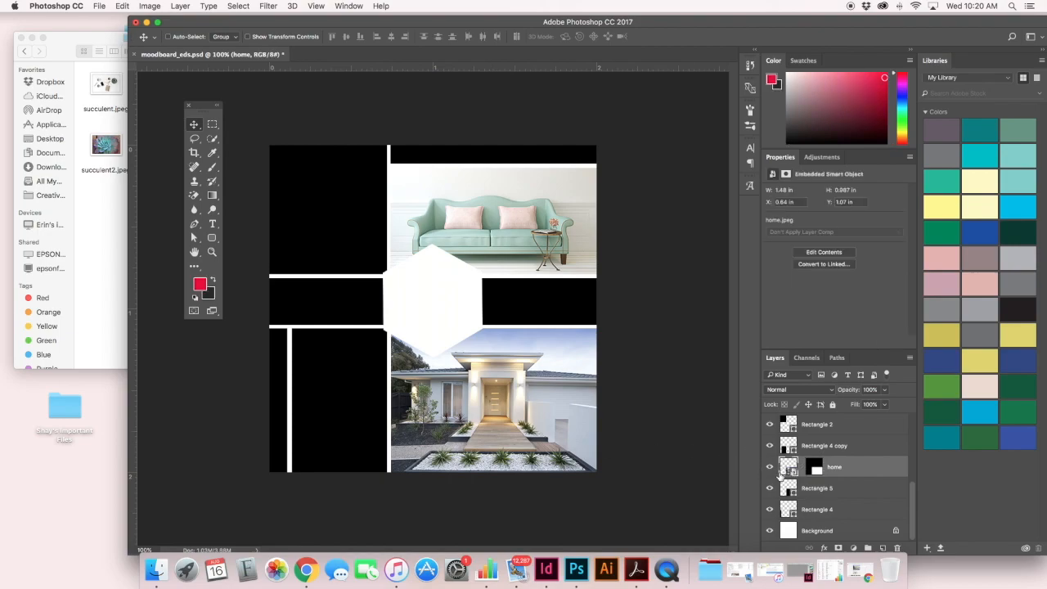
Shift the home photo slightly upward within its mask, to Y 1.03 in.
mouse_move(497, 432)
mouse_down()
mouse_move(500, 415)
mouse_move(497, 425)
mouse_up()
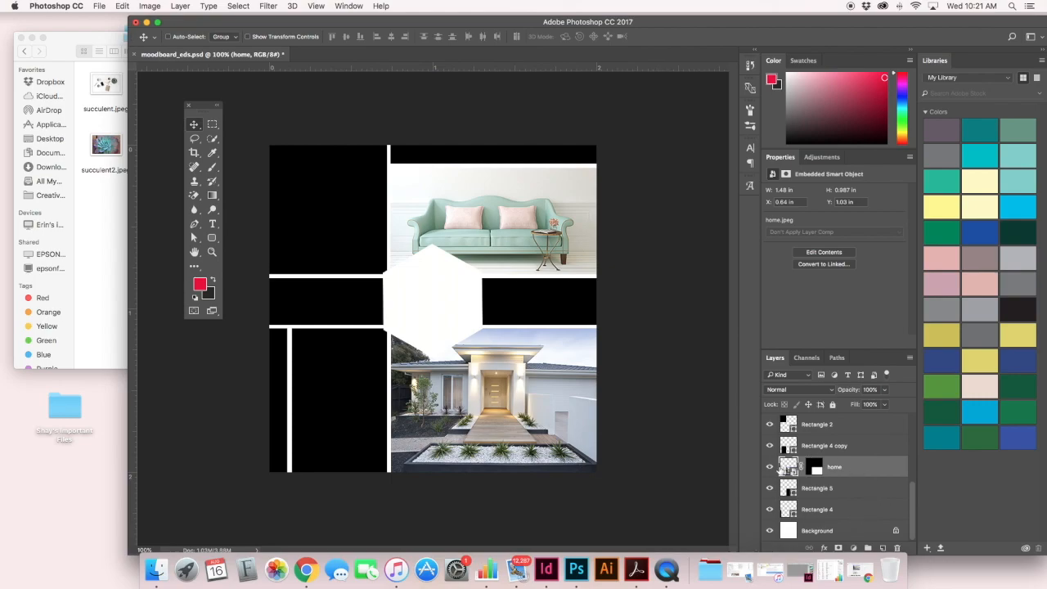
Place backsplash.jpeg from Finder into the mood board, scaled to about 6.07%, over the large upper-left rectangle.
click(59, 43)
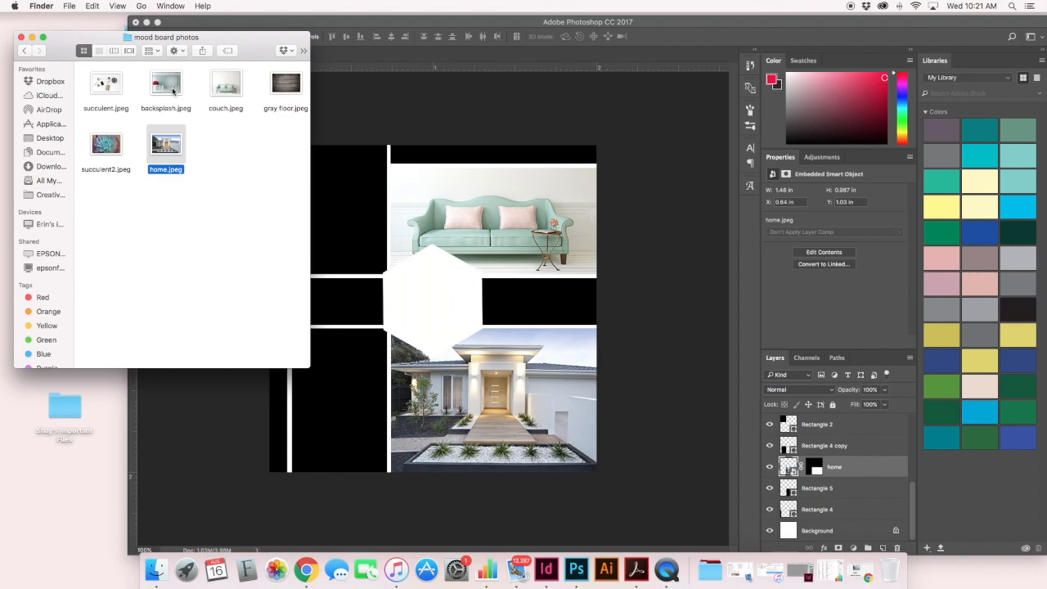
drag(164, 86, 342, 198)
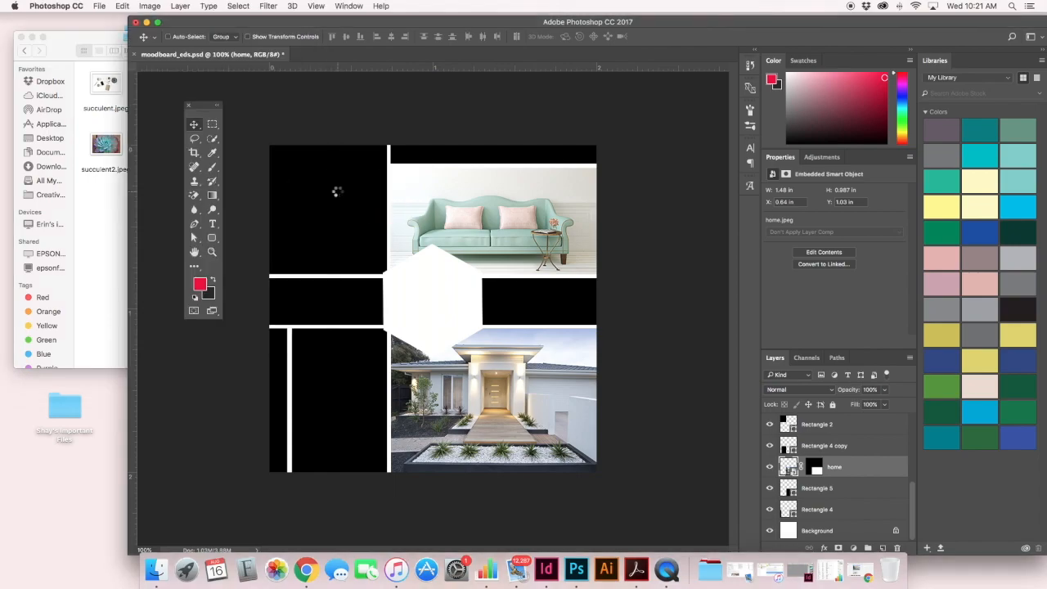
drag(483, 396, 445, 330)
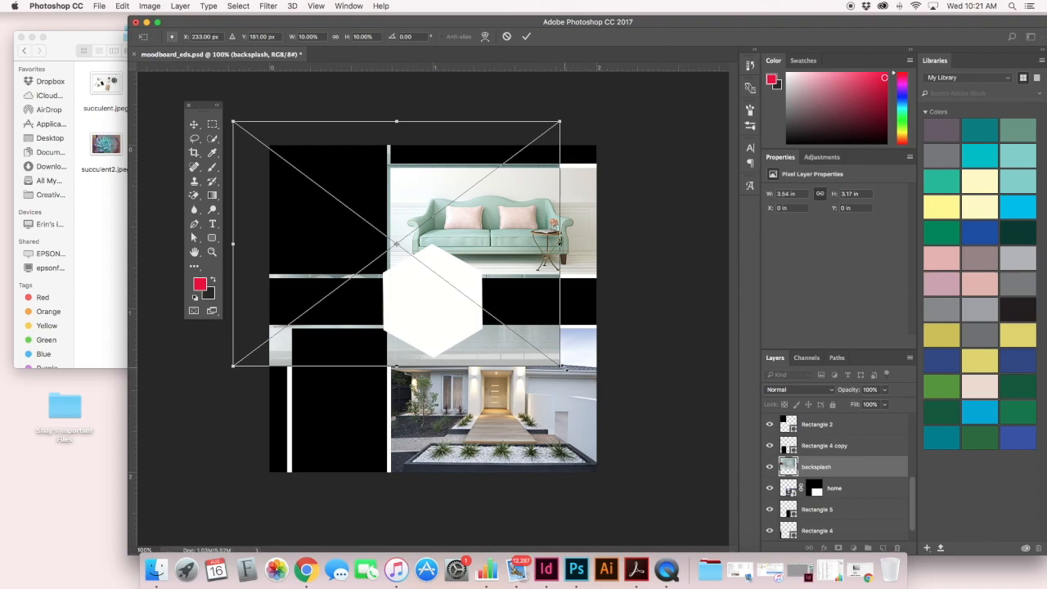
drag(561, 366, 519, 350)
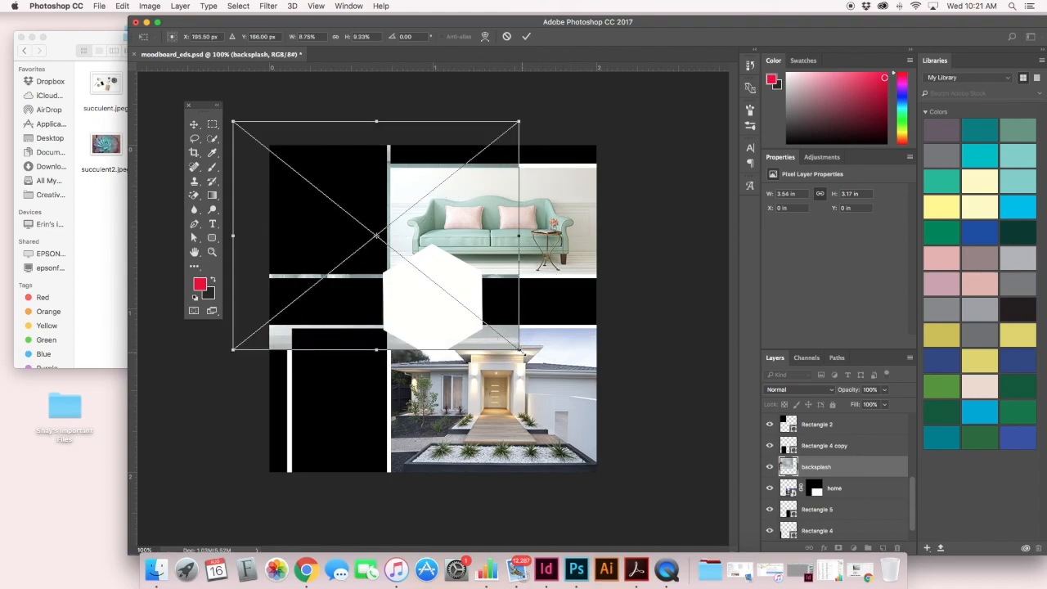
key(super+z)
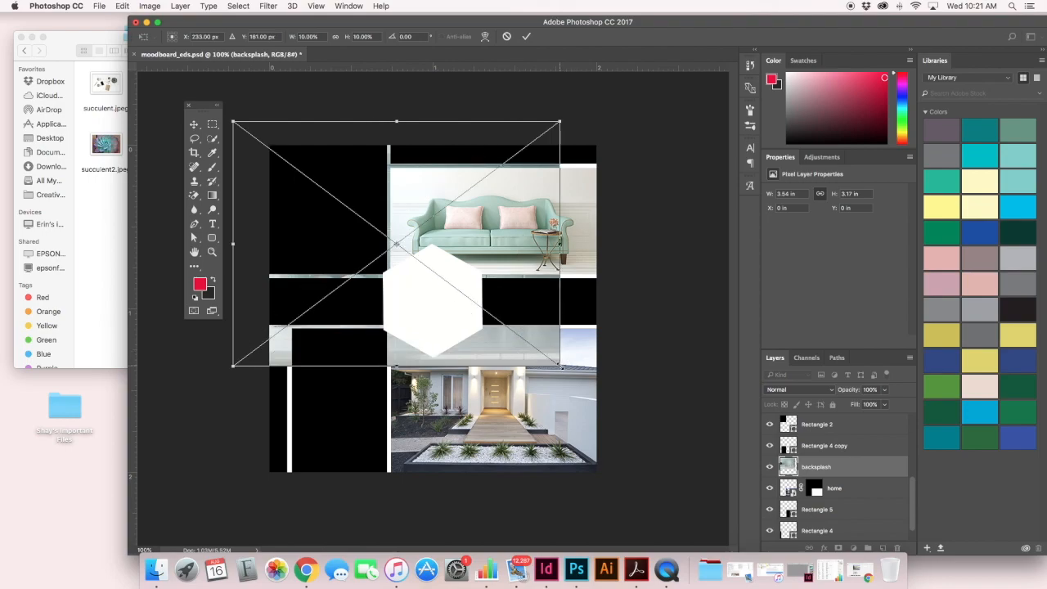
drag(560, 365, 505, 328)
drag(373, 221, 311, 155)
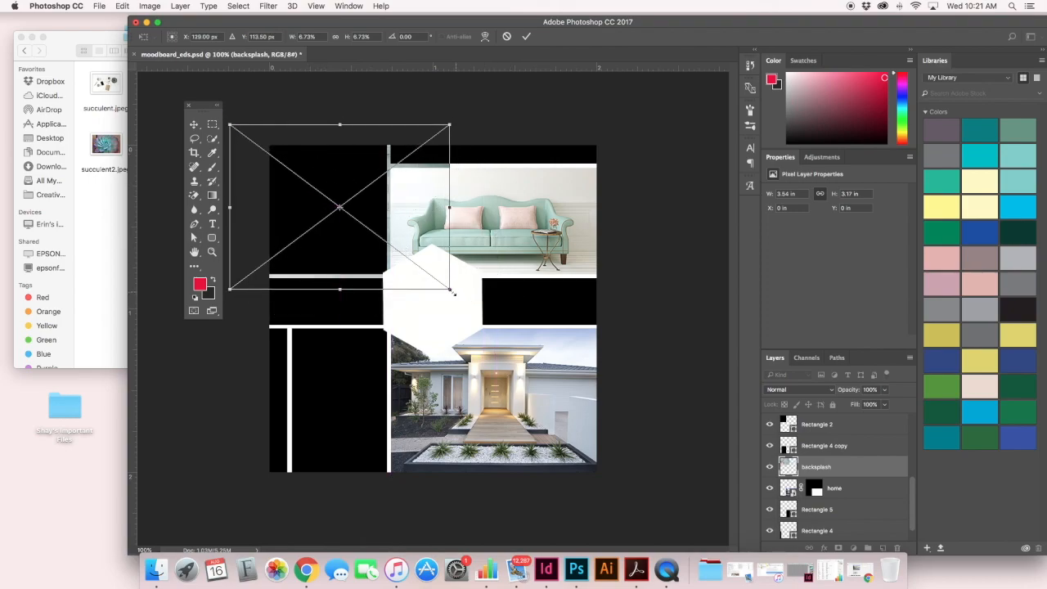
drag(452, 291, 443, 290)
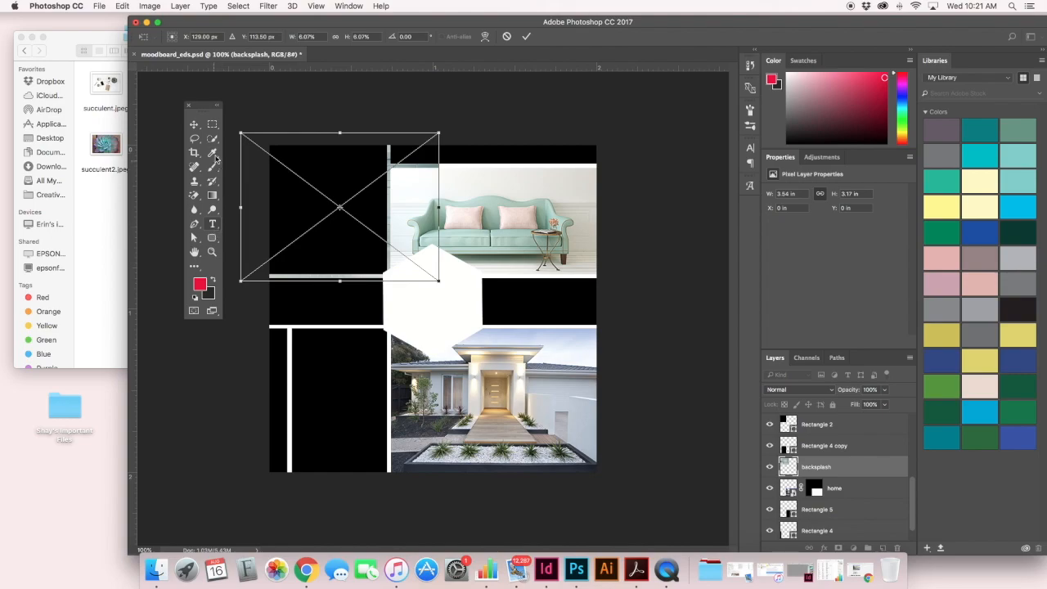
click(194, 125)
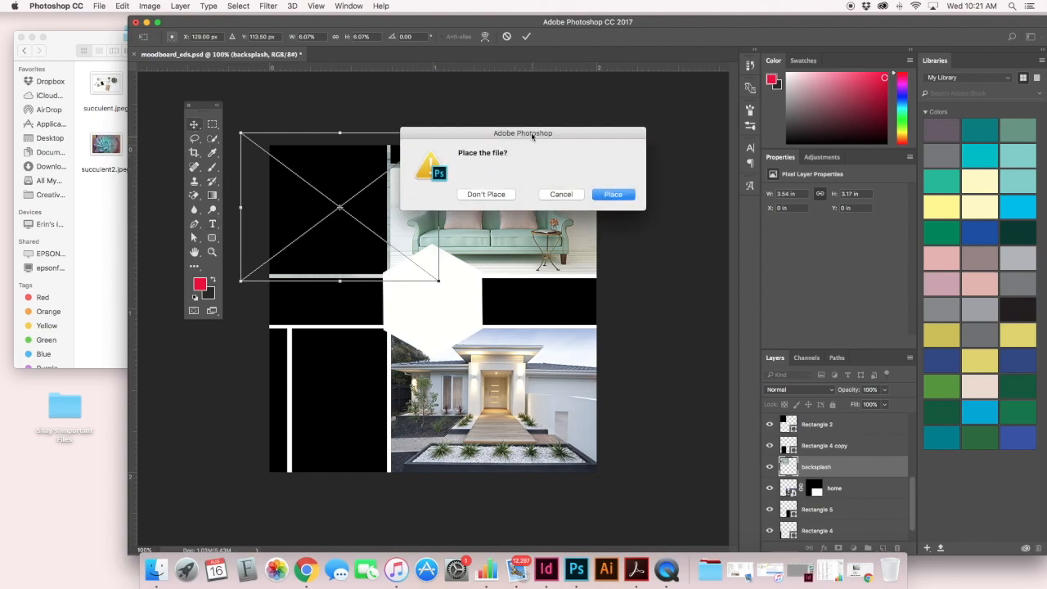
click(608, 195)
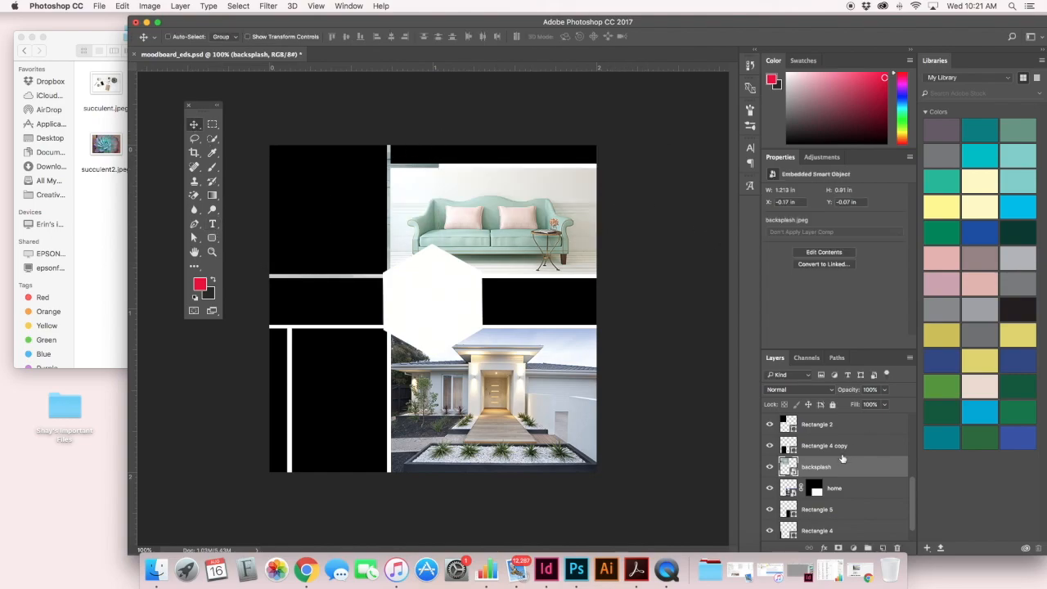
Toggle Rectangle 2's visibility to check which area it covers, and move the backsplash layer directly above it.
scroll(821, 488, up, 1)
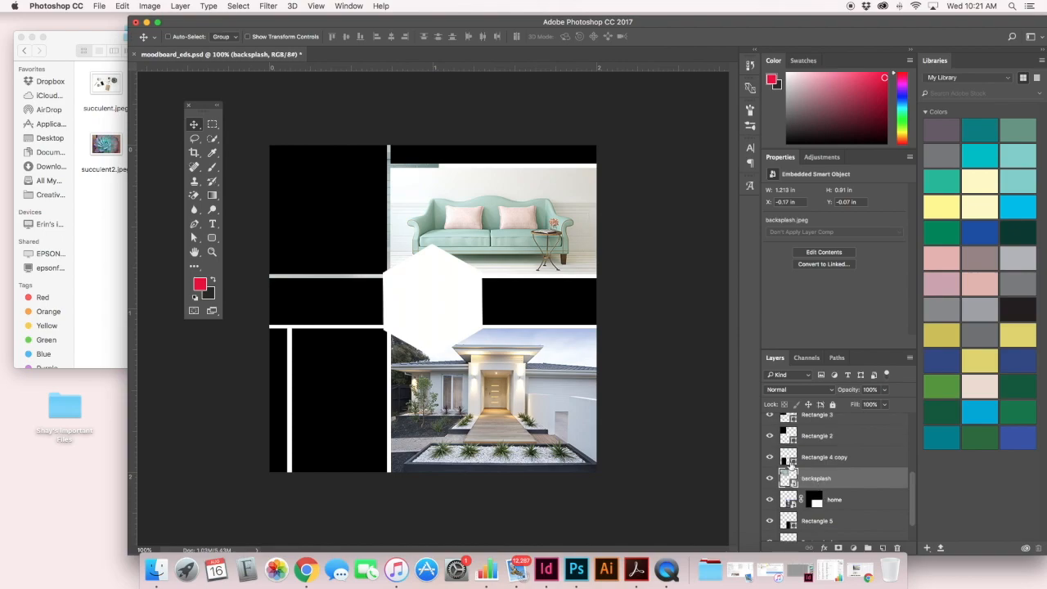
click(769, 438)
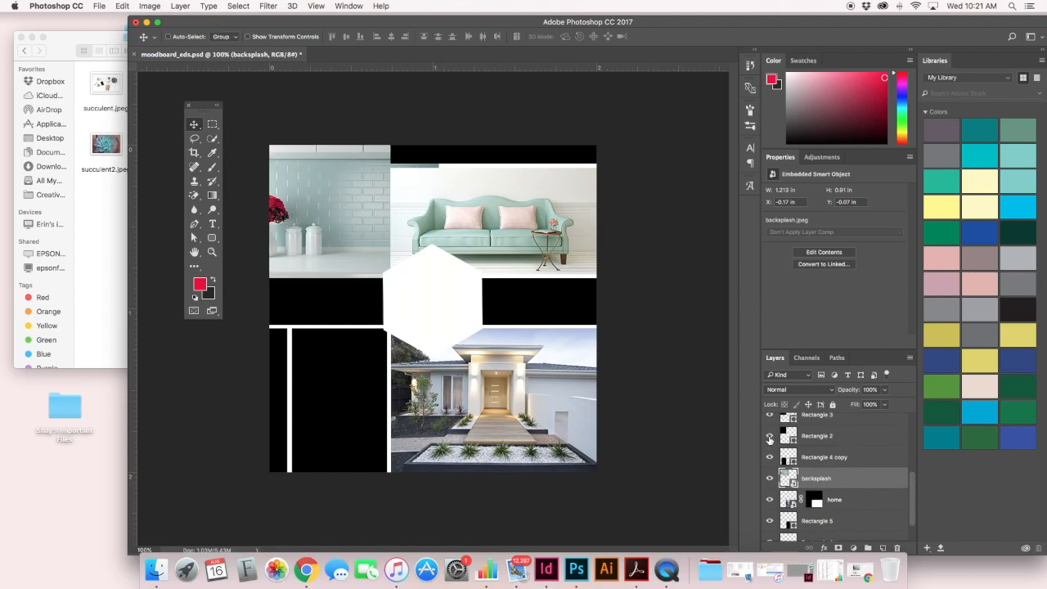
click(769, 438)
click(835, 436)
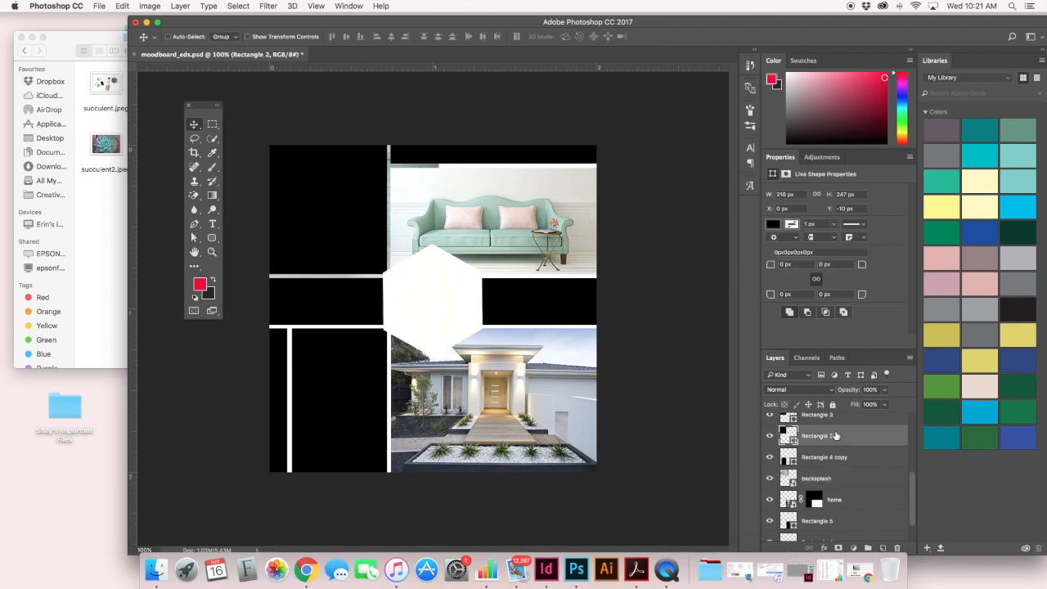
drag(842, 480, 843, 427)
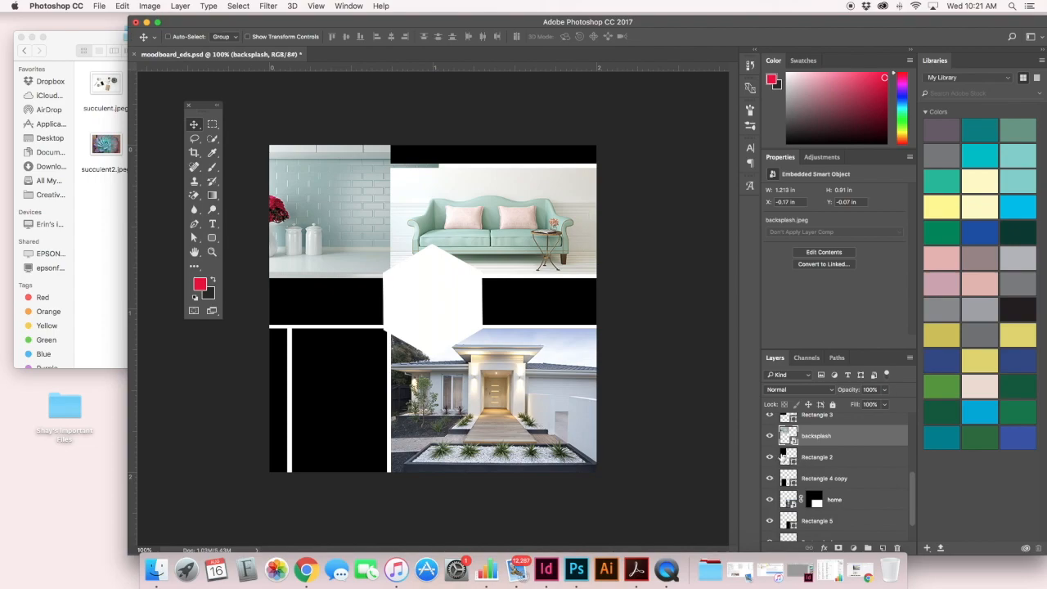
Reposition the backsplash photo to about X -0.33 in, Y 0 in and mask it with a selection loaded from Rectangle 2.
drag(320, 232, 338, 213)
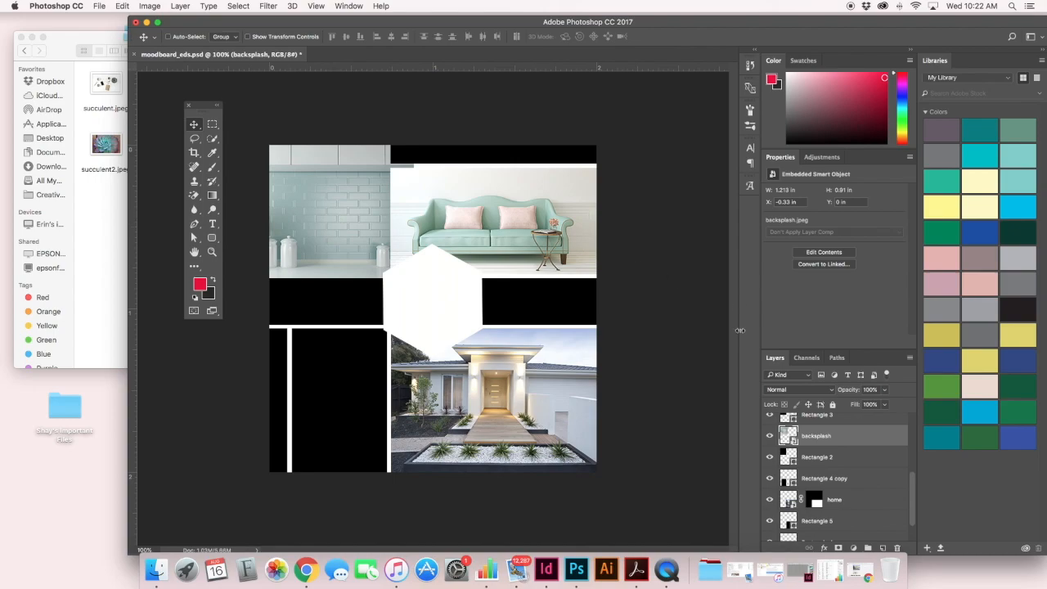
click(815, 459)
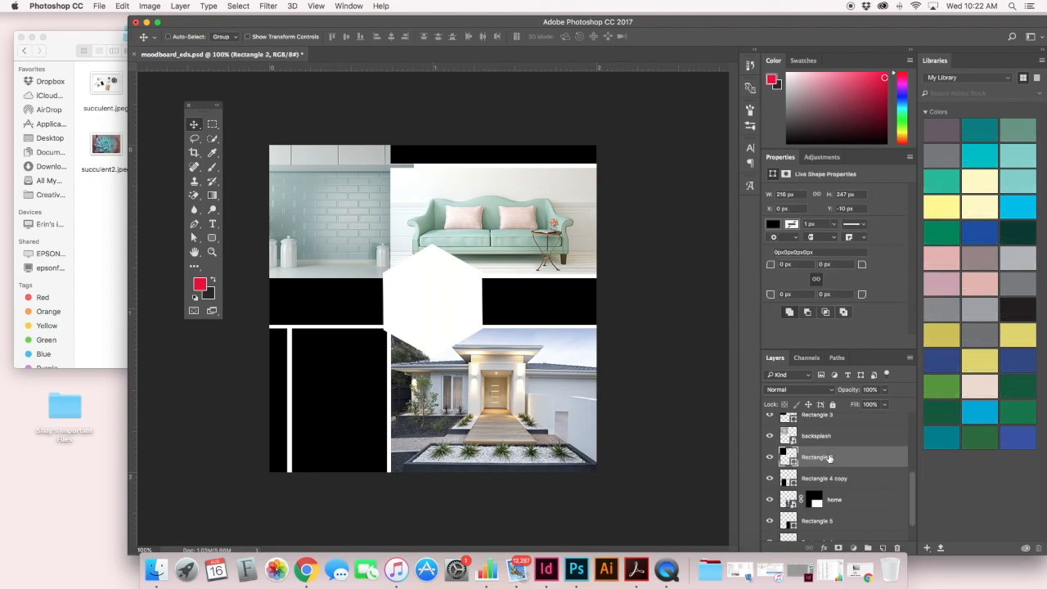
super+click(789, 459)
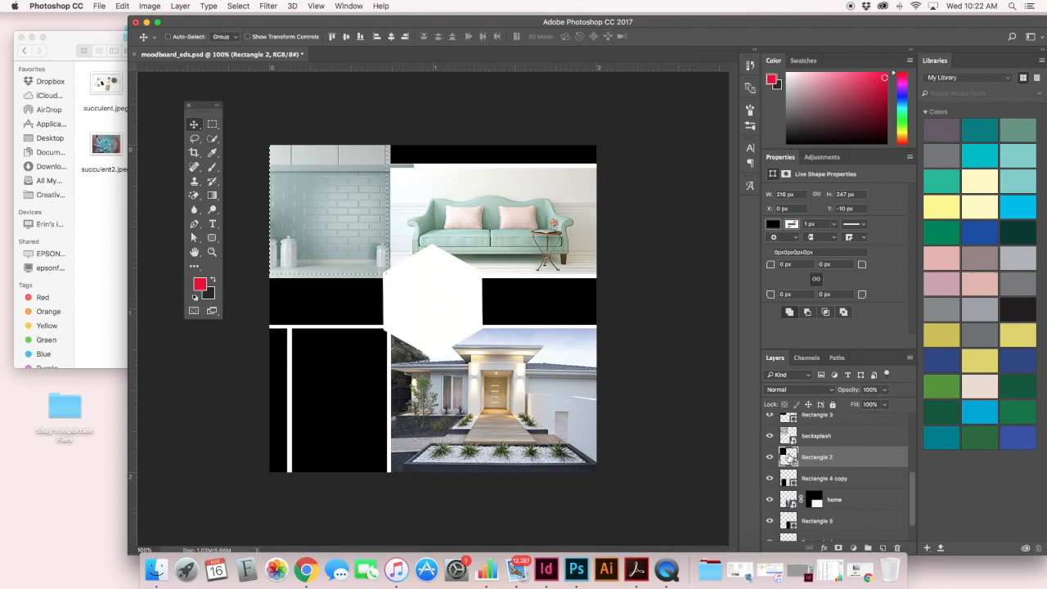
click(868, 436)
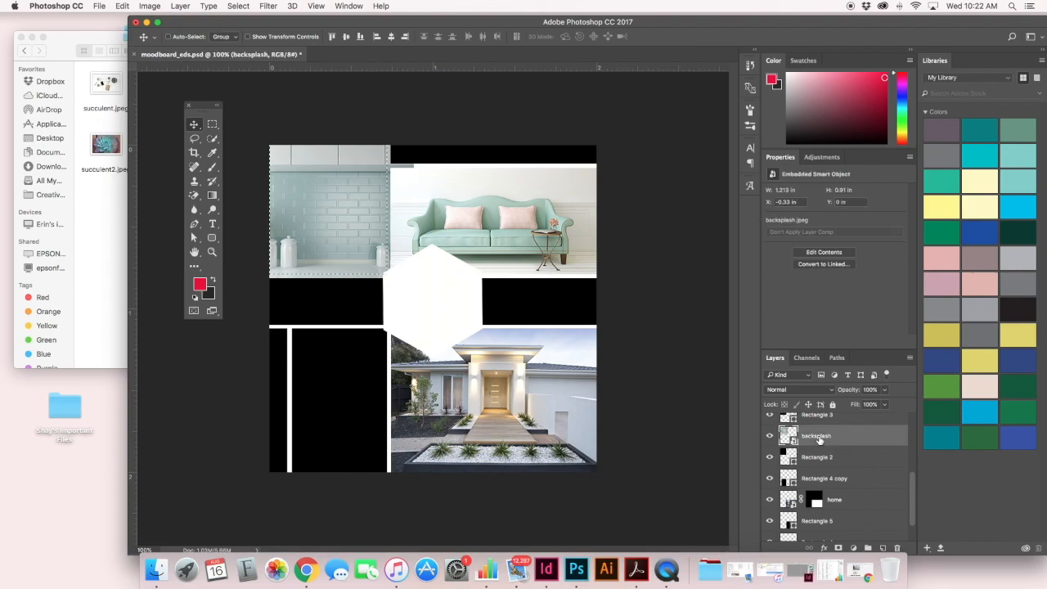
click(838, 549)
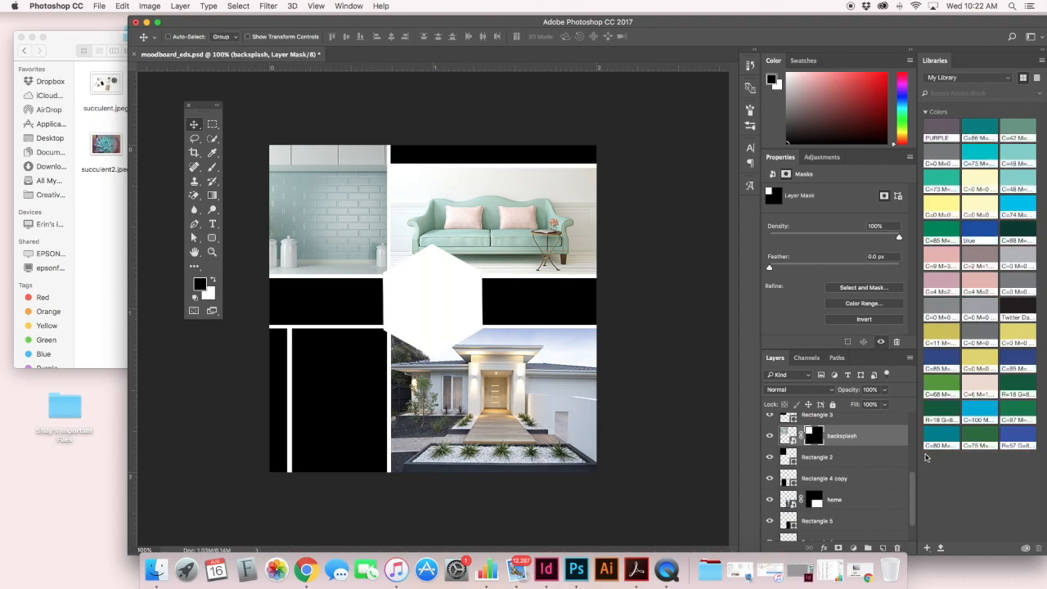
Place succulent2.jpeg from Finder, rotated 90° and scaled to about 11%, over the tall lower-left rectangle.
click(83, 217)
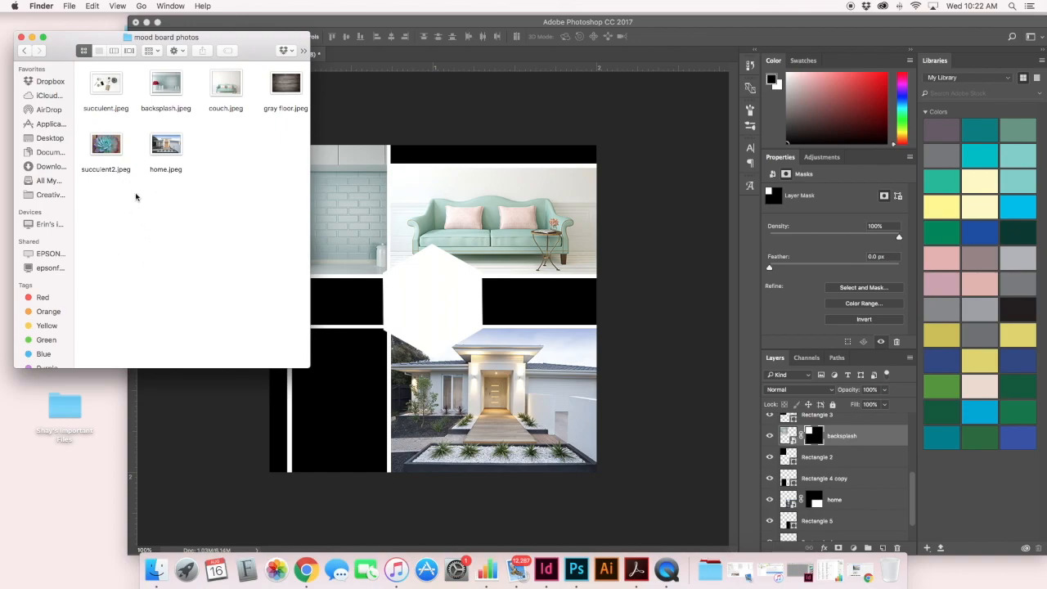
click(99, 153)
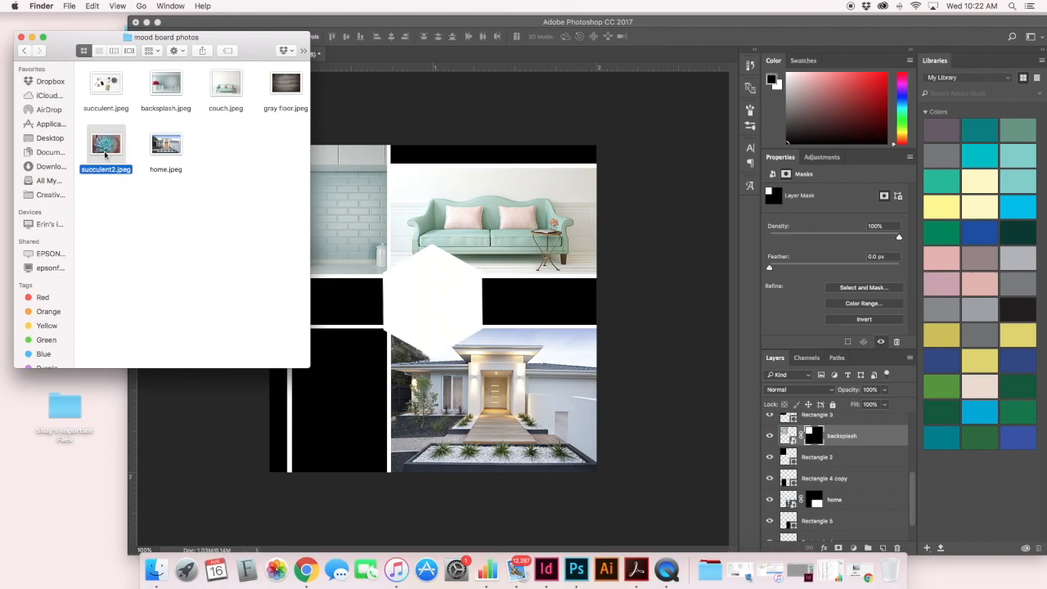
drag(99, 143, 344, 371)
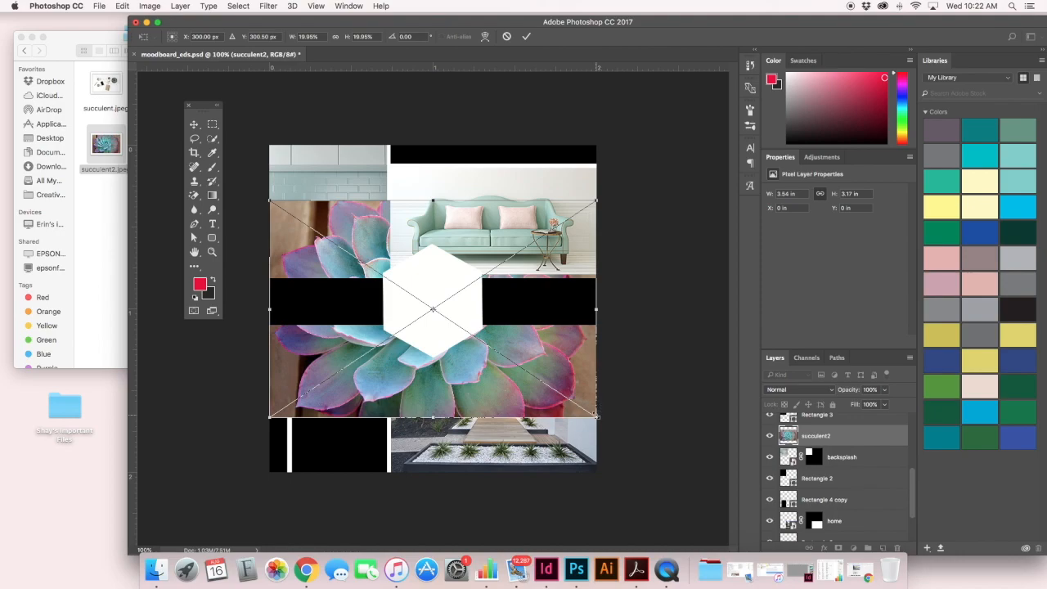
drag(597, 416, 285, 486)
drag(354, 428, 341, 428)
click(194, 123)
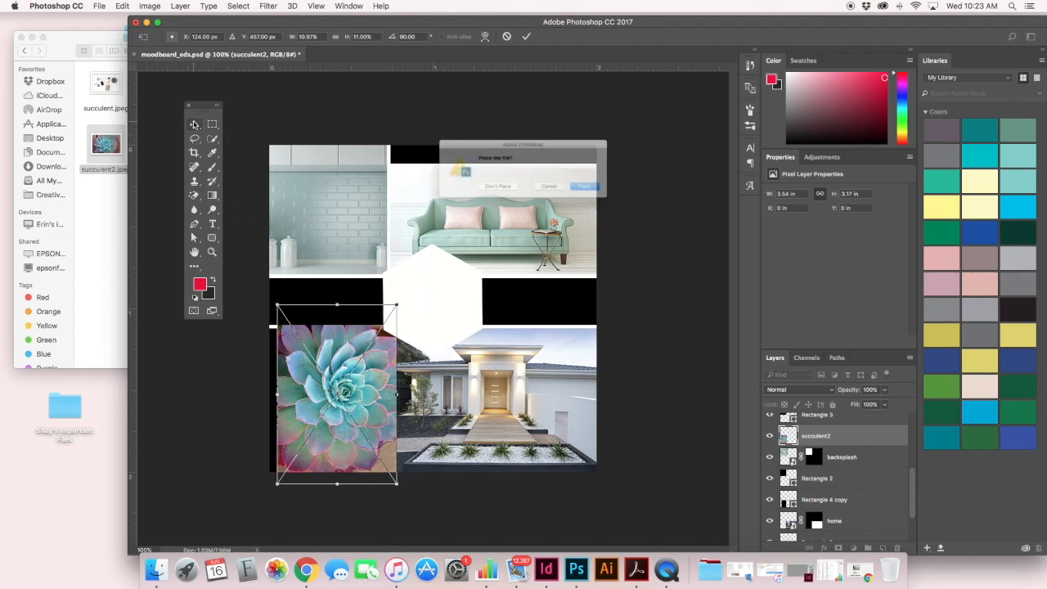
click(619, 199)
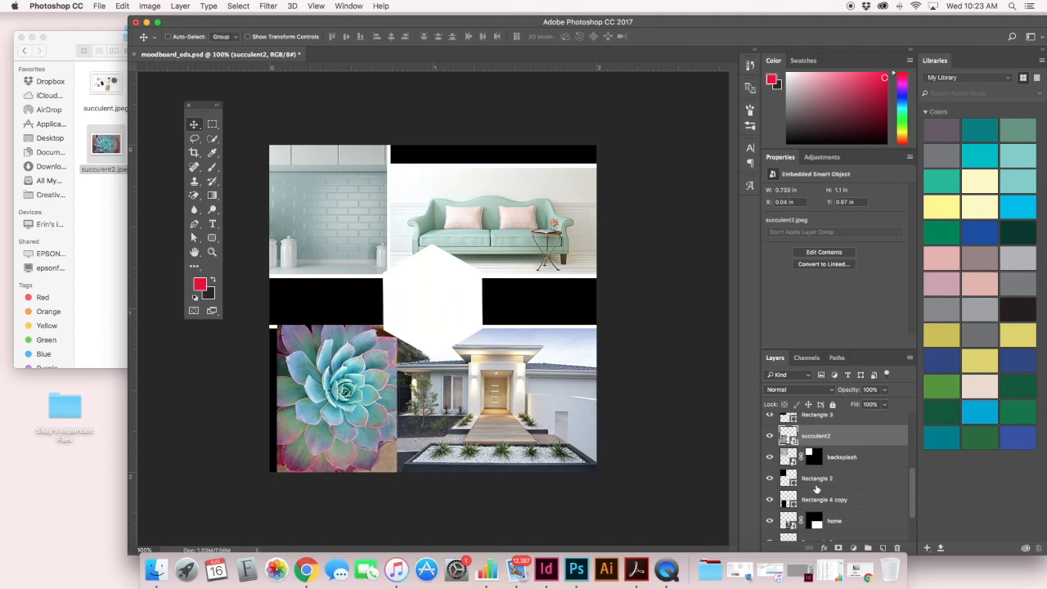
Move the succulent2 layer directly above Rectangle 4 copy, and hide the Rectangle 2 and Rectangle 5 shapes.
drag(838, 442, 843, 489)
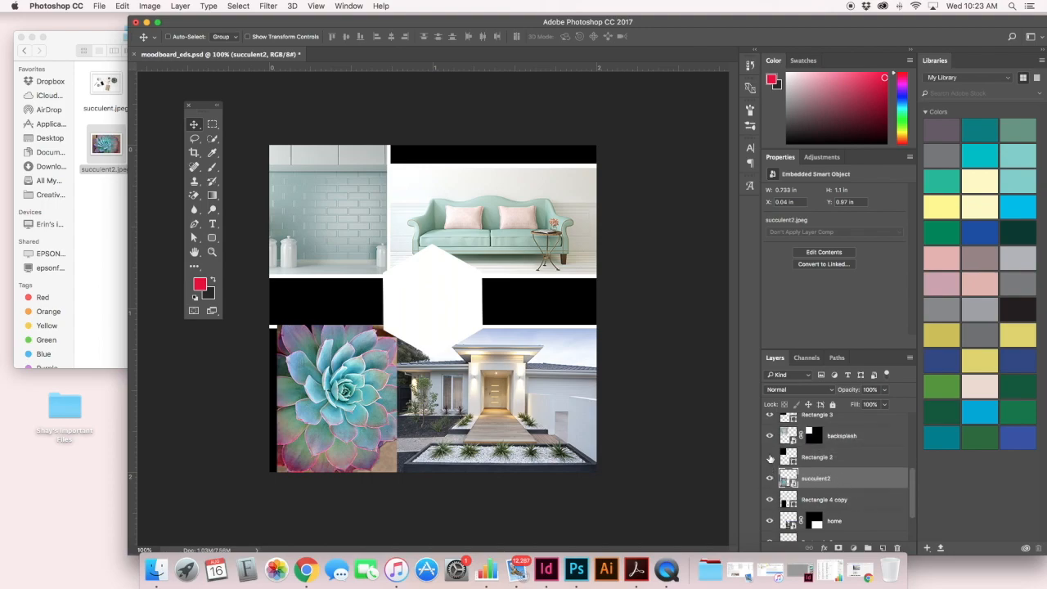
scroll(855, 463, down, 2)
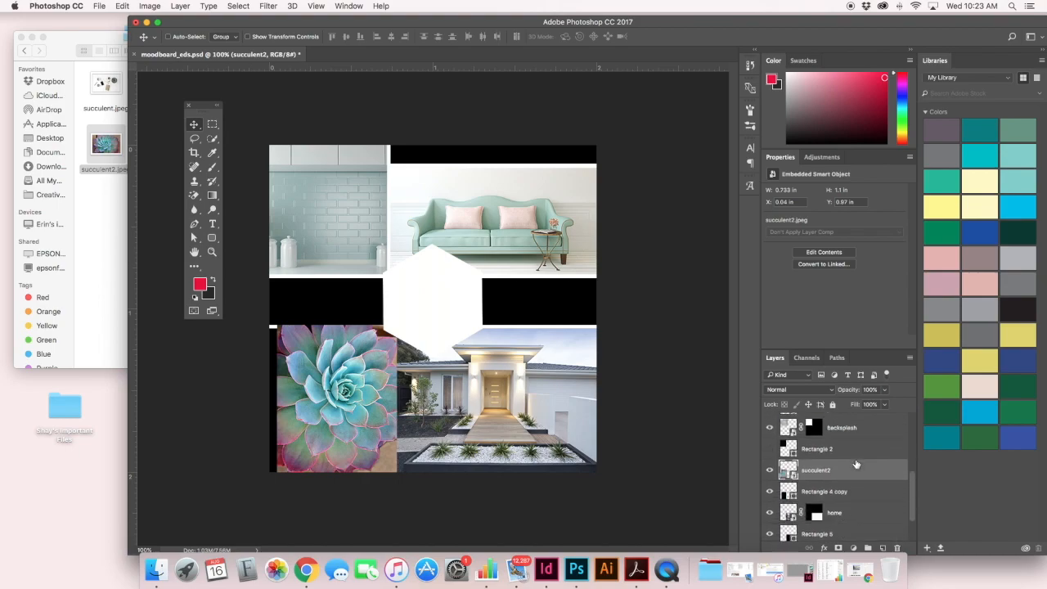
scroll(856, 464, down, 1)
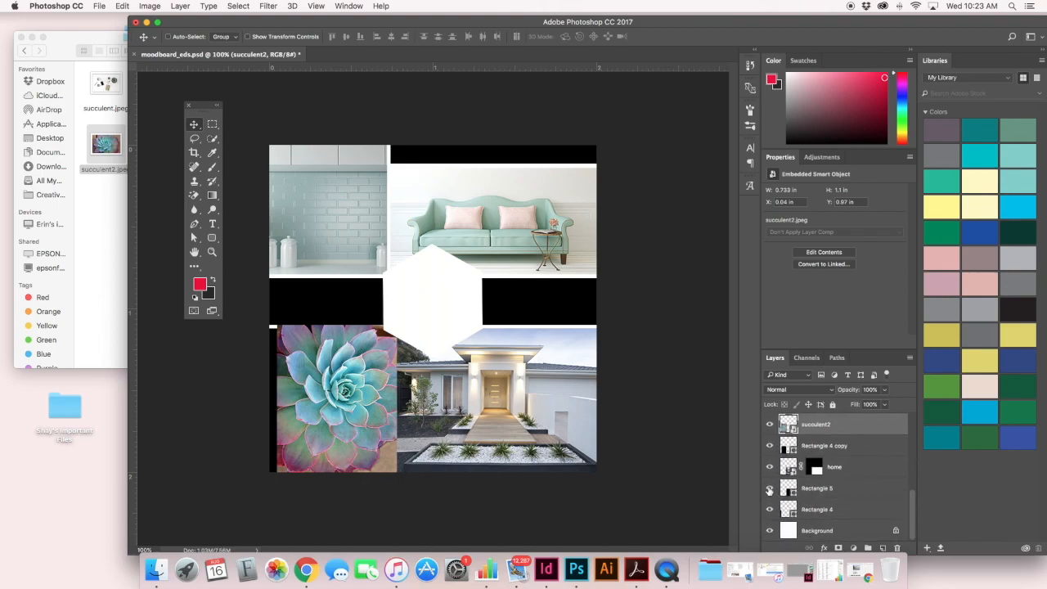
scroll(836, 500, up, 2)
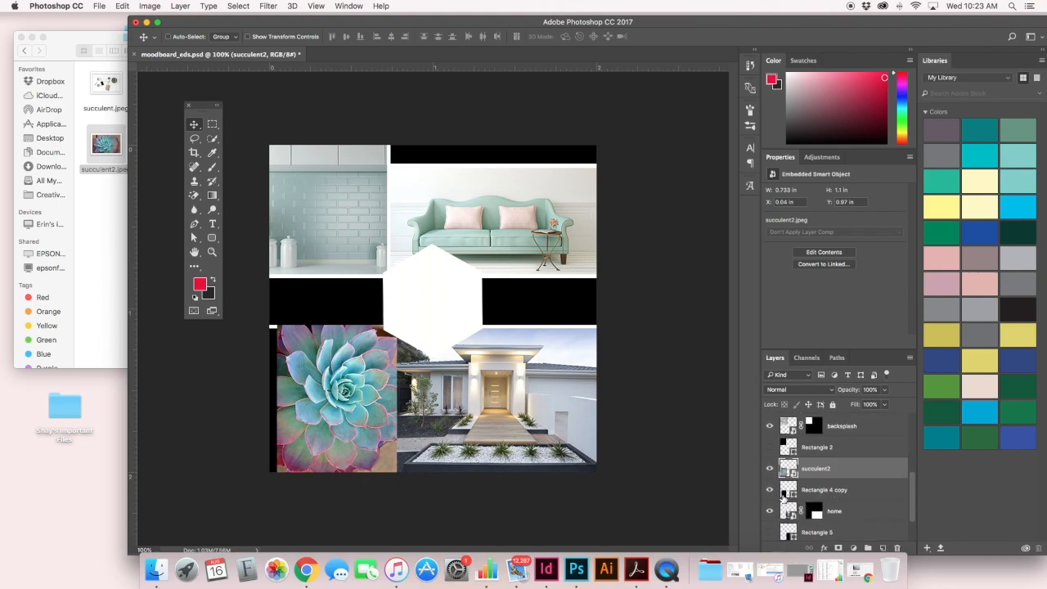
Mask the succulent2 layer with a selection loaded from Rectangle 4 copy, and hide that rectangle.
click(785, 494)
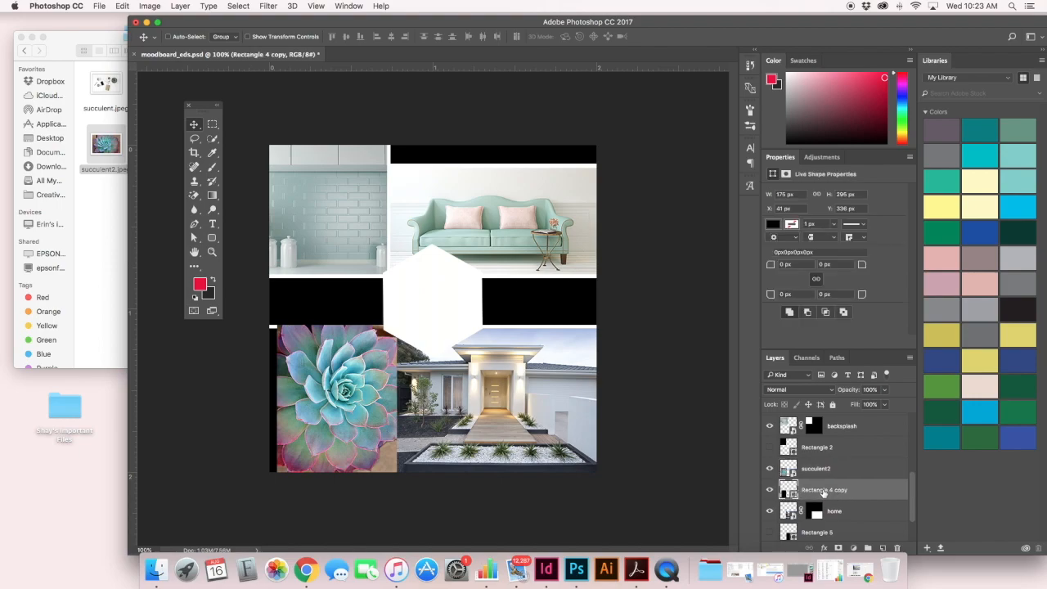
super+click(784, 493)
click(821, 471)
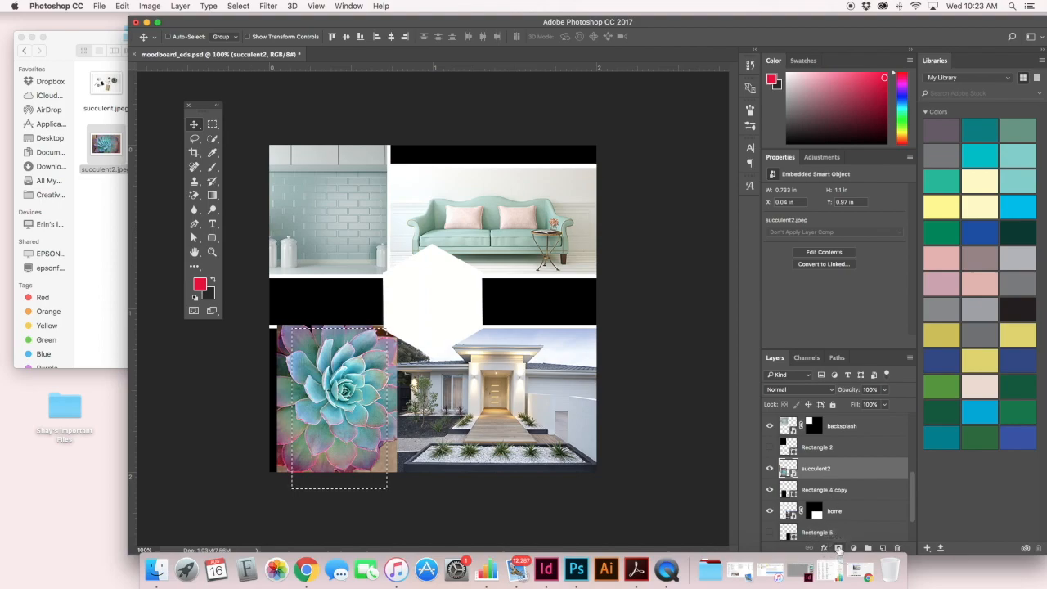
click(838, 548)
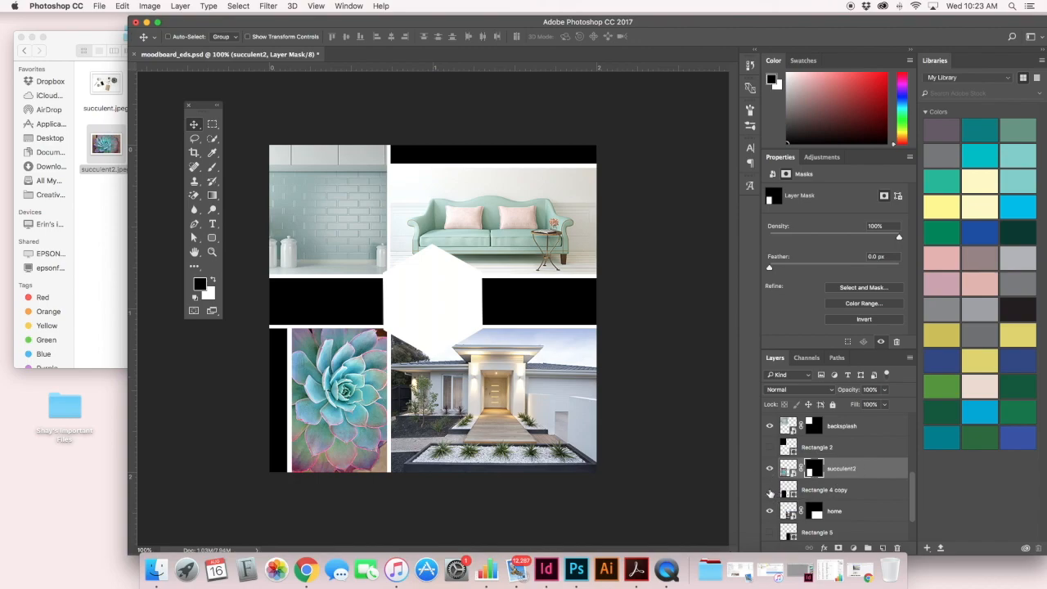
Place gray floor.jpeg from Finder, scaled to about 6.5% and centred at about X 408 px, Y 273.5 px over the right middle rectangle.
scroll(851, 474, down, 2)
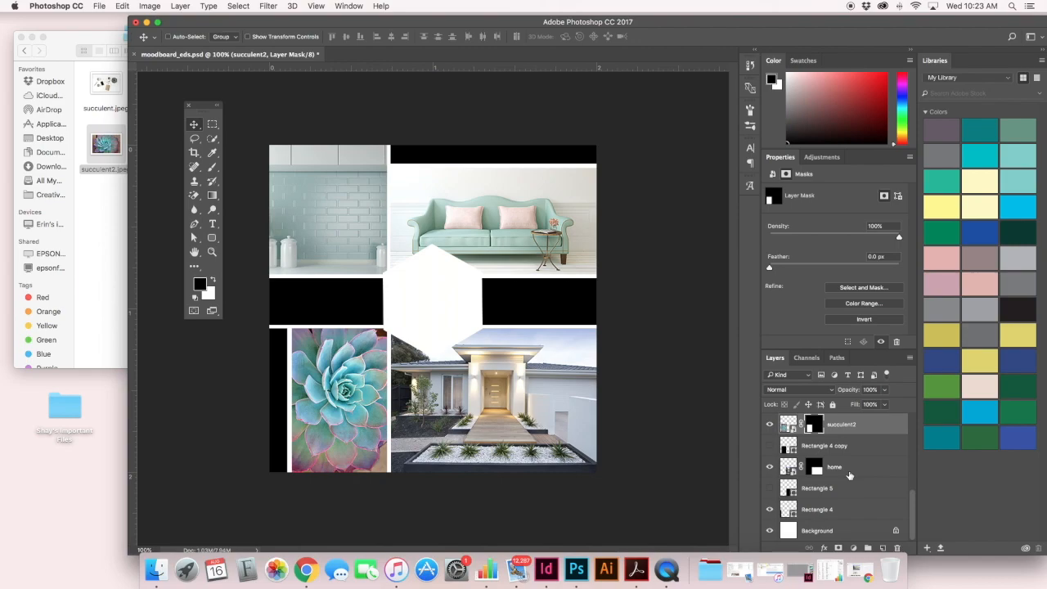
scroll(849, 475, up, 5)
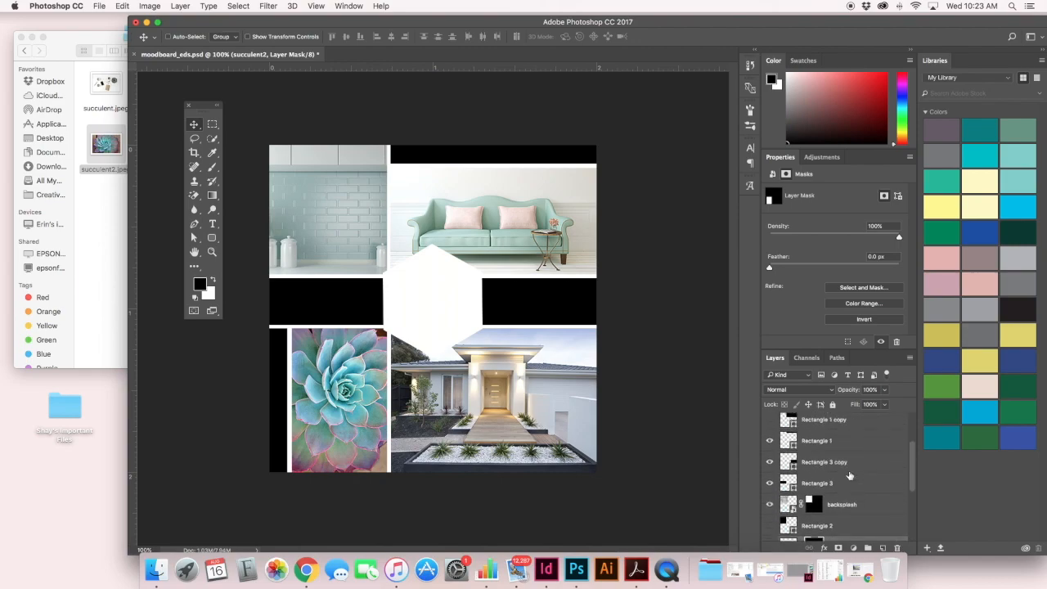
scroll(849, 474, down, 4)
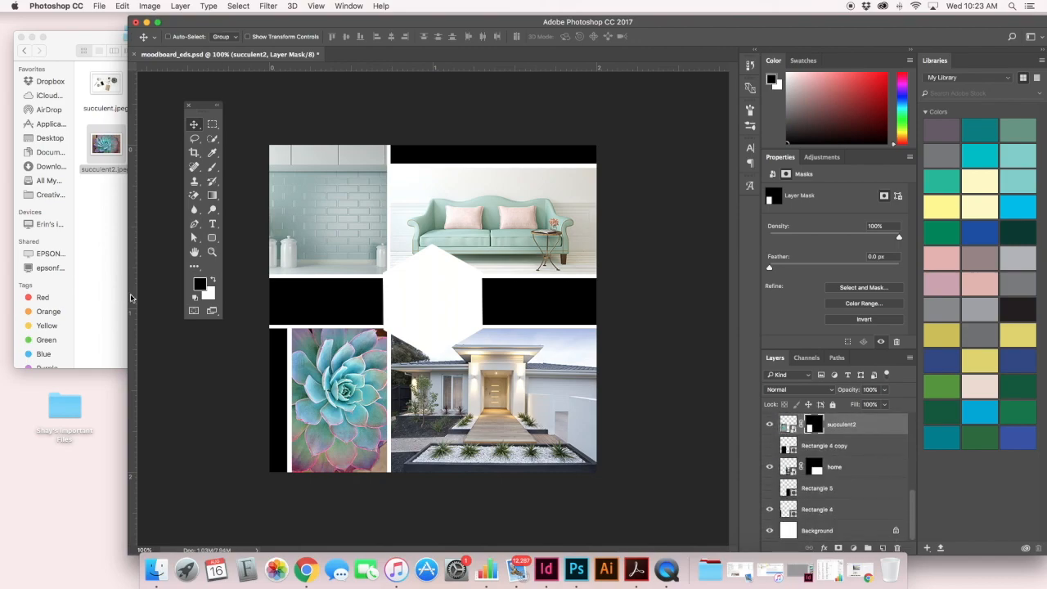
click(100, 251)
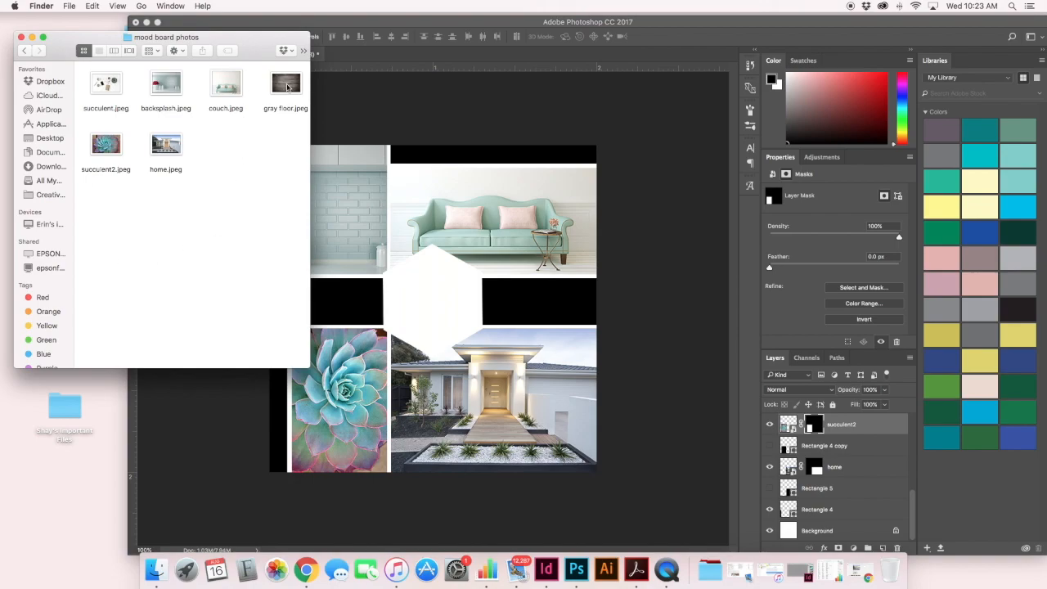
drag(287, 86, 524, 274)
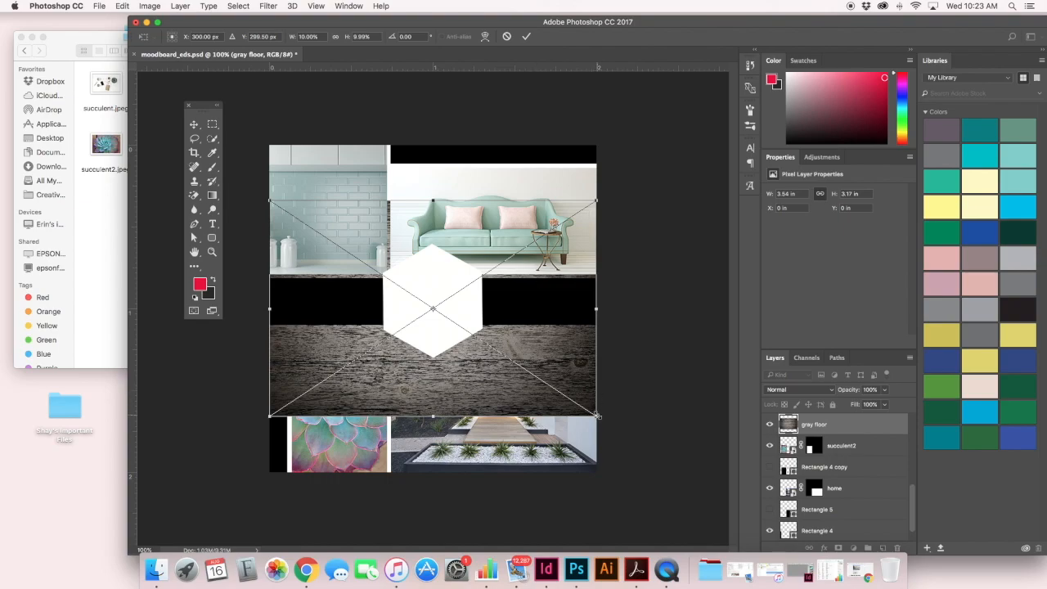
drag(597, 416, 540, 378)
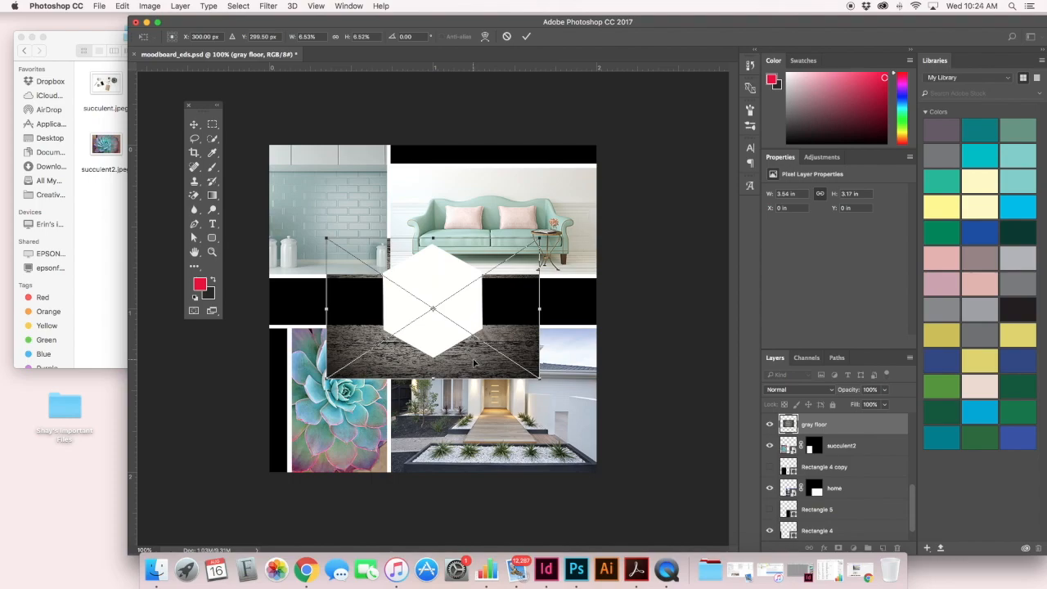
drag(472, 363, 533, 351)
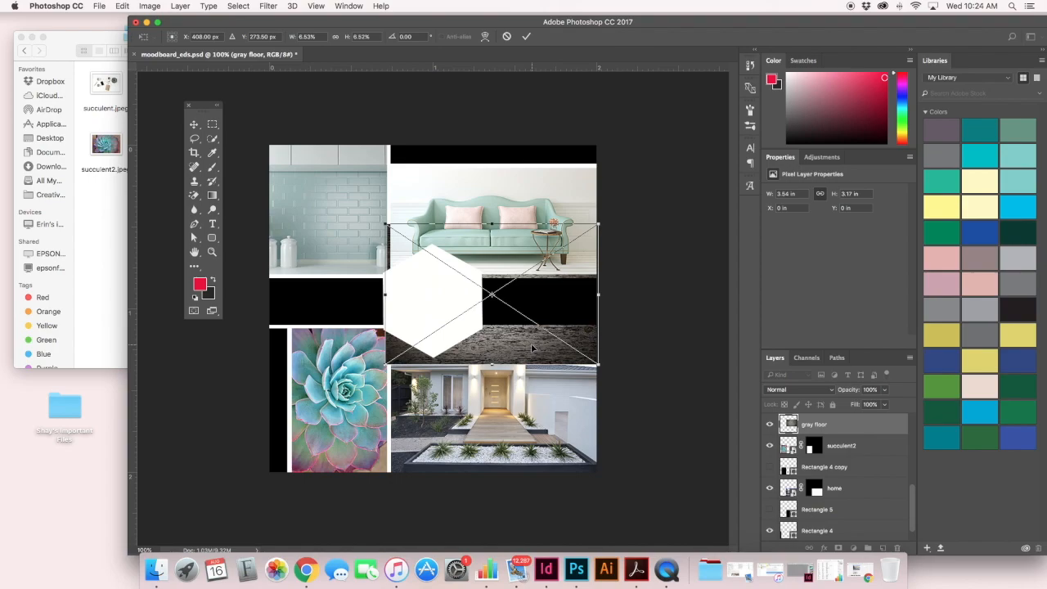
click(199, 127)
drag(509, 135, 481, 144)
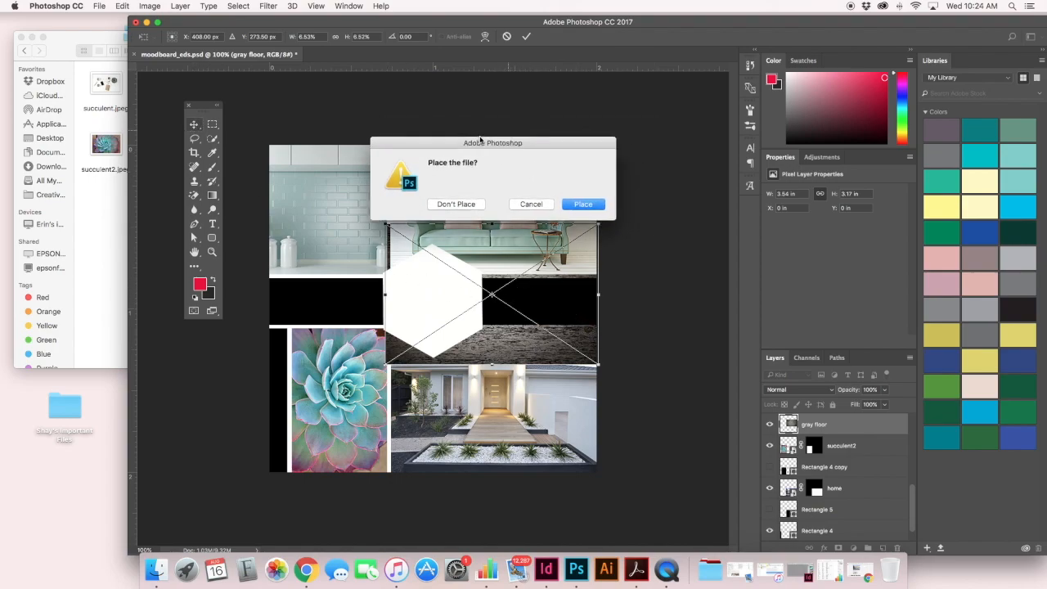
click(585, 203)
Identify the right middle rectangle's layer and move the gray floor layer directly above Rectangle 3 copy.
scroll(874, 446, up, 5)
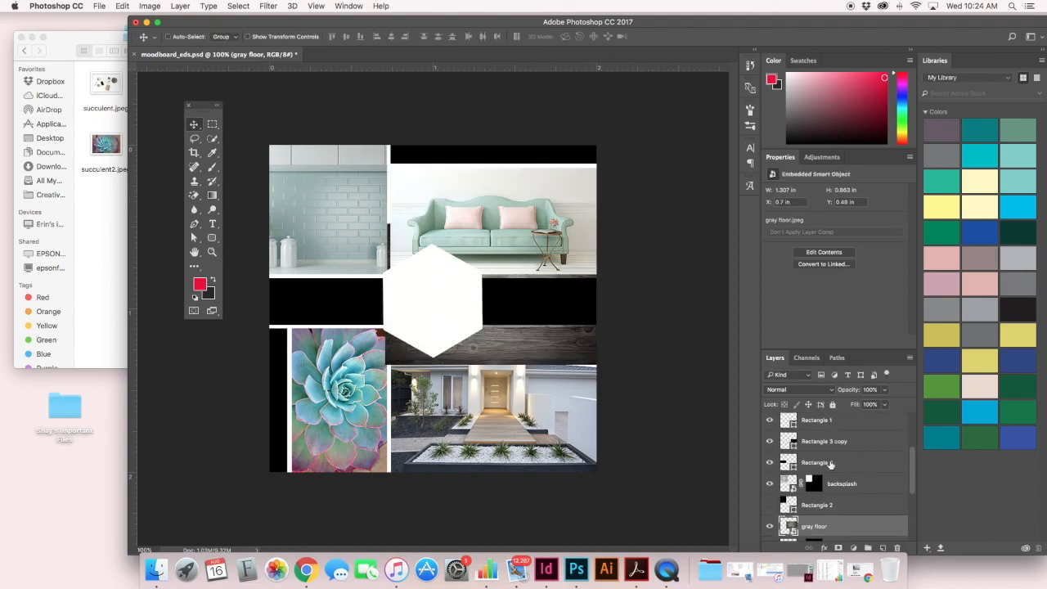
scroll(831, 463, up, 2)
click(769, 460)
click(769, 461)
click(769, 482)
click(769, 482)
click(837, 484)
scroll(833, 484, down, 4)
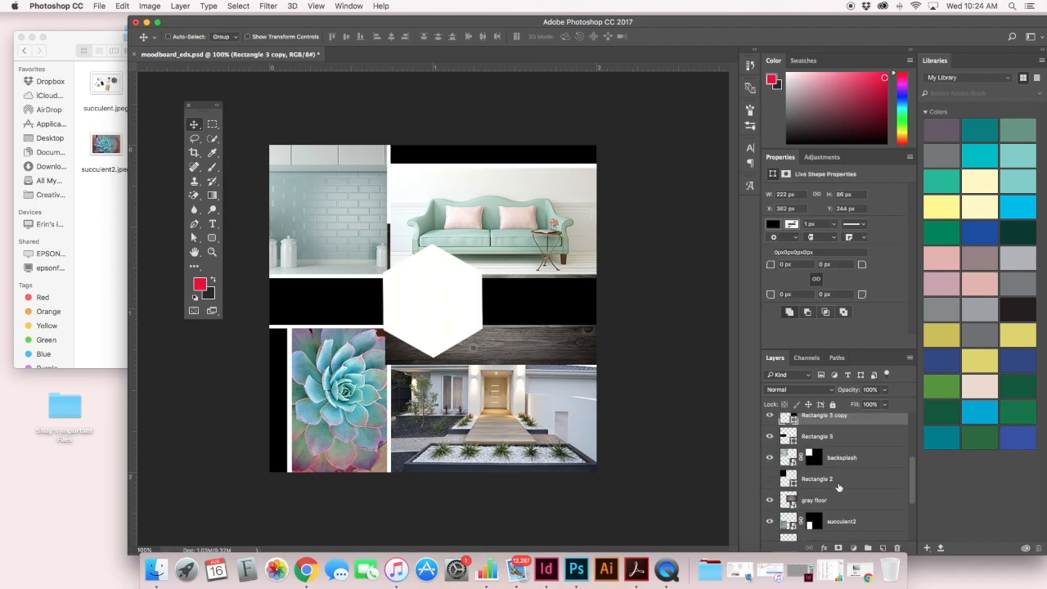
click(830, 484)
scroll(830, 467, up, 1)
drag(828, 406, 836, 517)
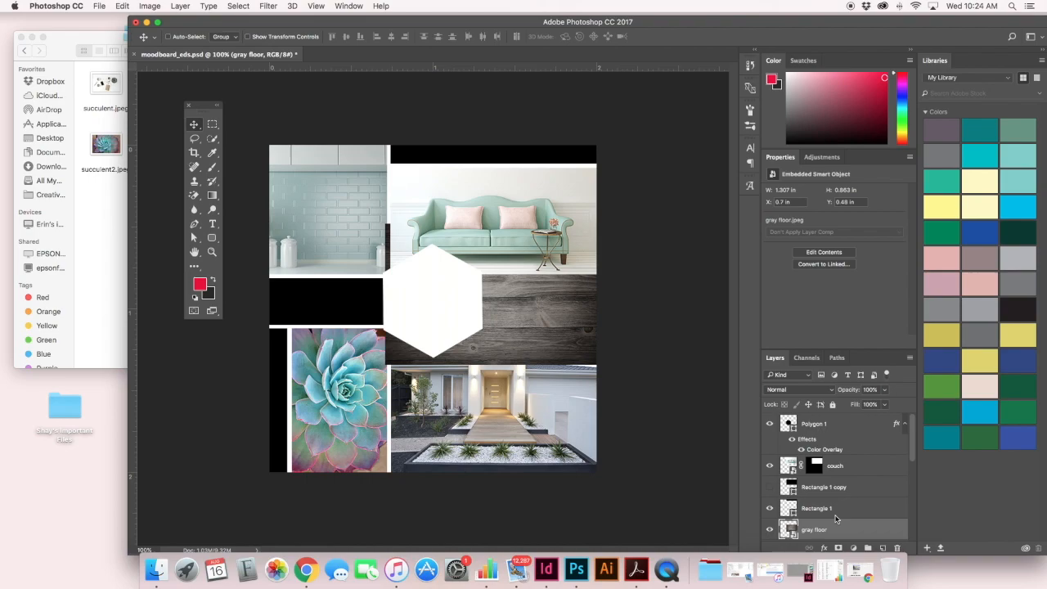
Mask the gray floor layer with a selection loaded from Rectangle 3 copy.
scroll(834, 510, down, 3)
scroll(834, 511, up, 2)
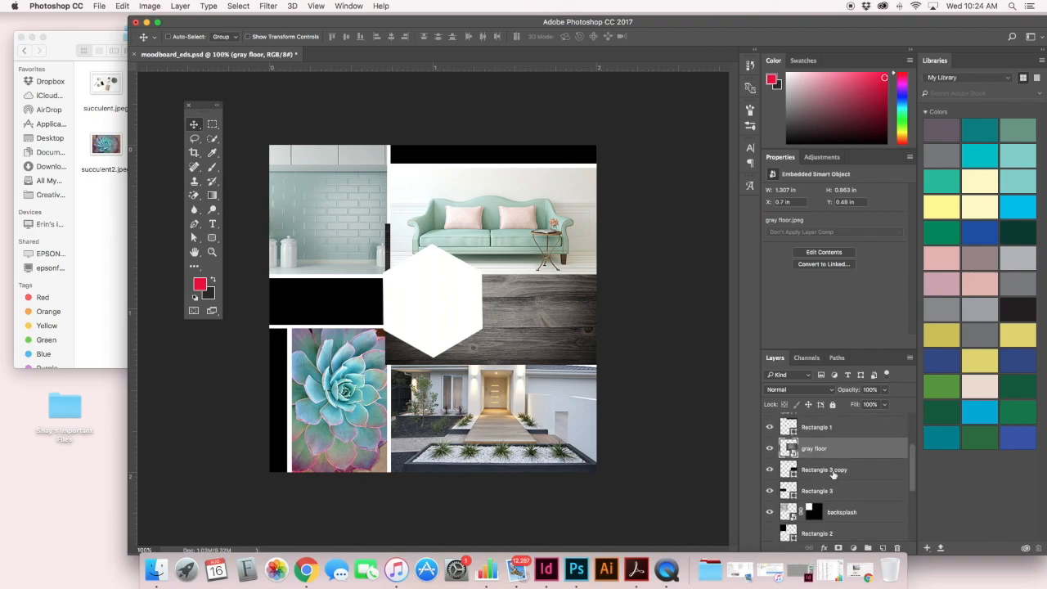
click(834, 473)
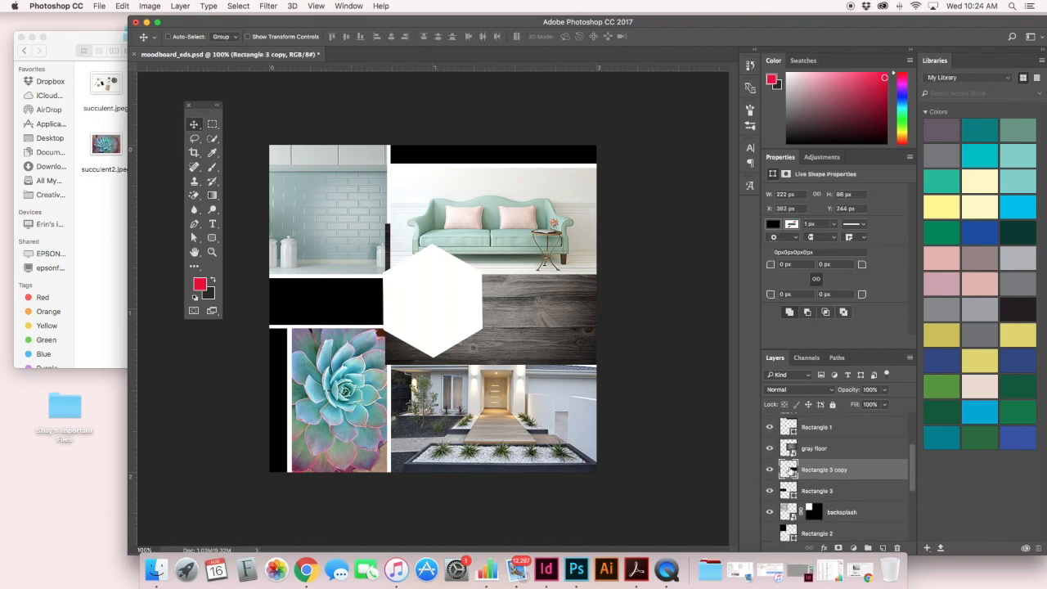
super+click(791, 472)
click(835, 450)
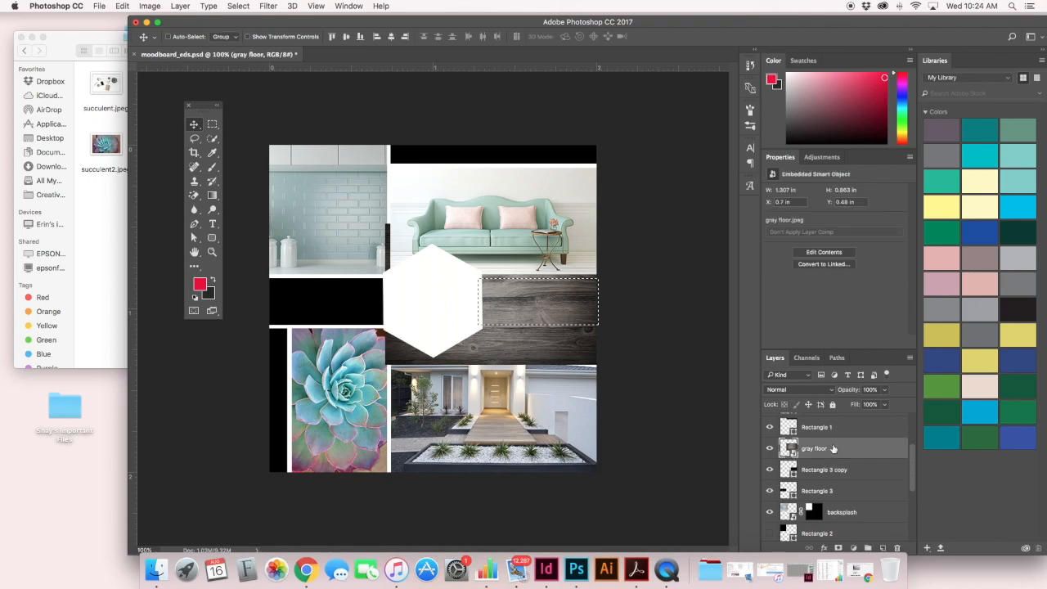
click(853, 547)
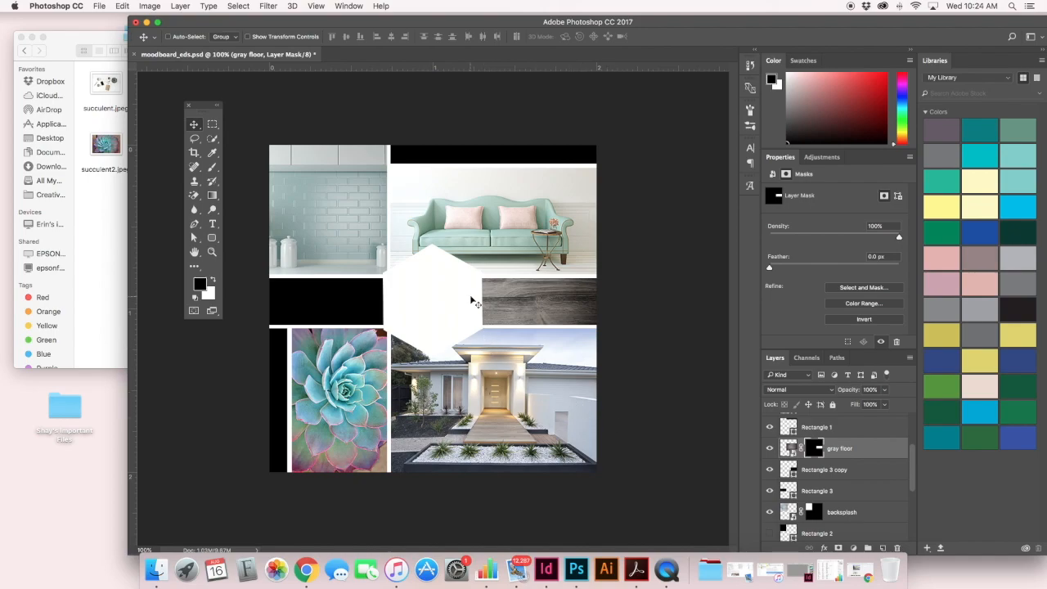
Select the Polygon 1 layer of the central hexagon.
click(96, 270)
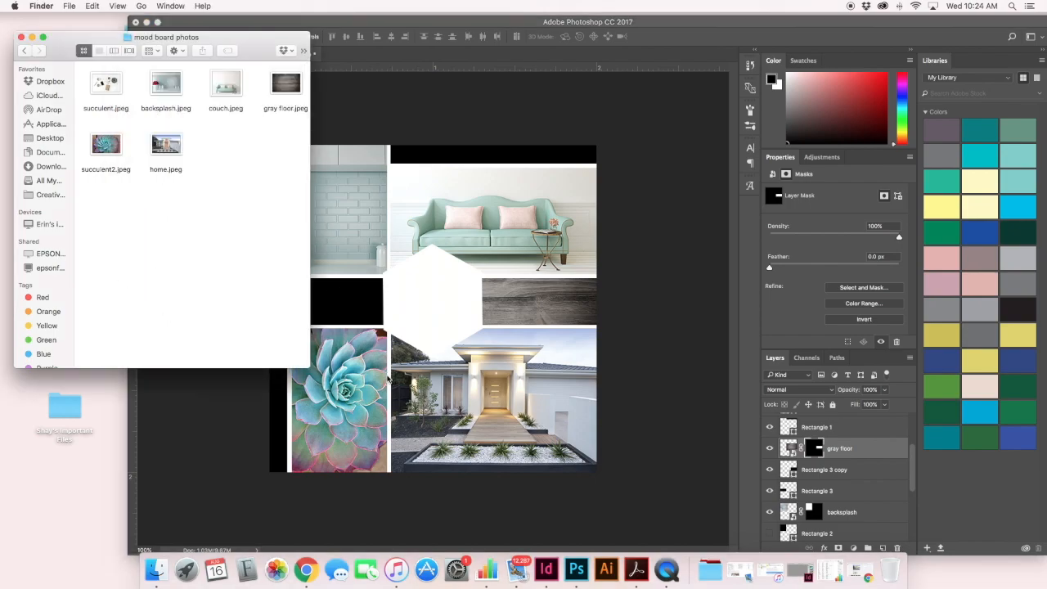
scroll(859, 456, up, 5)
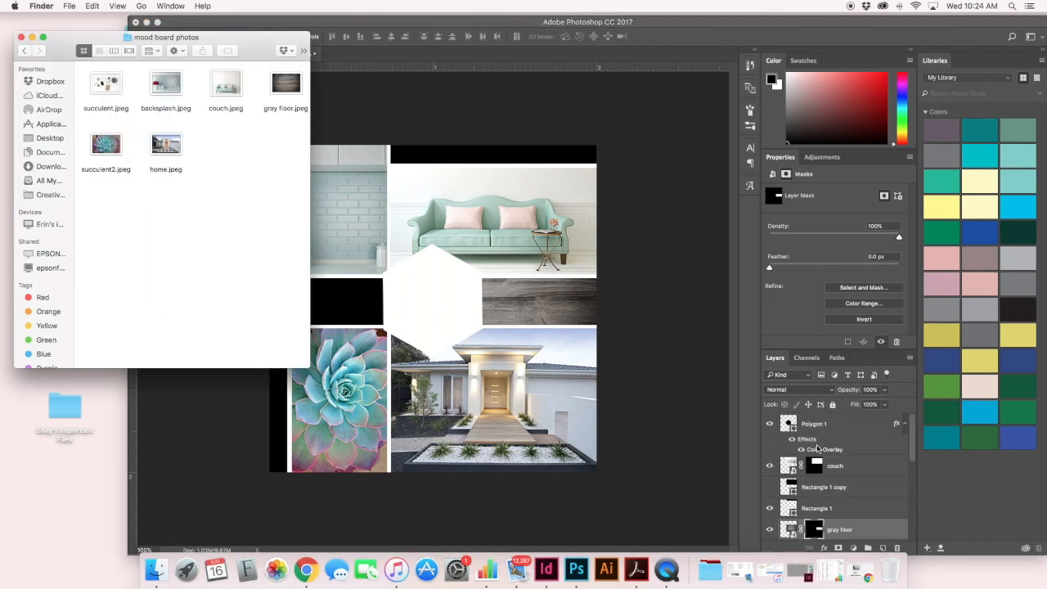
click(623, 310)
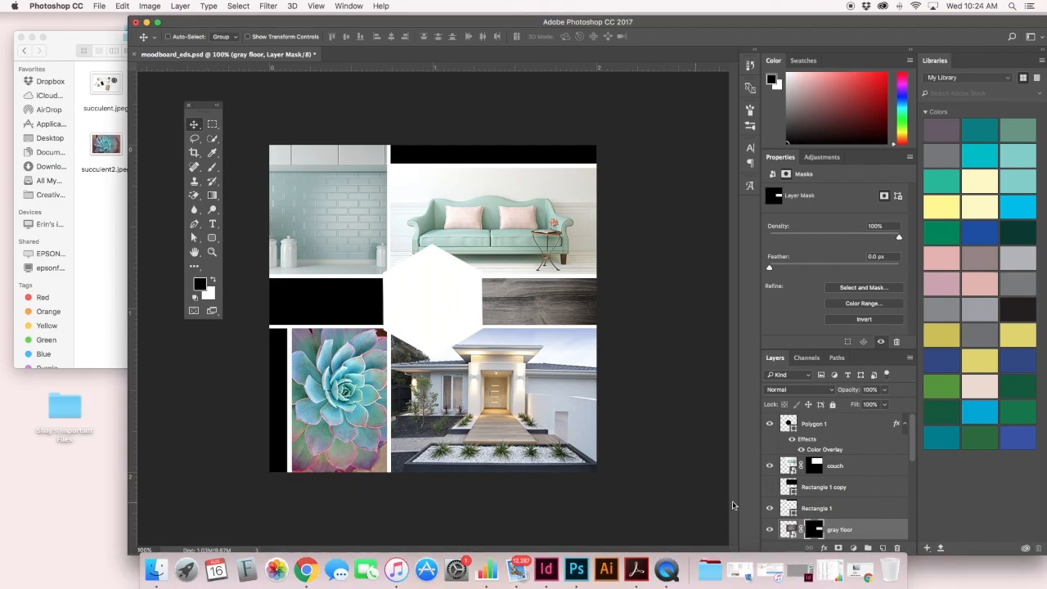
click(824, 426)
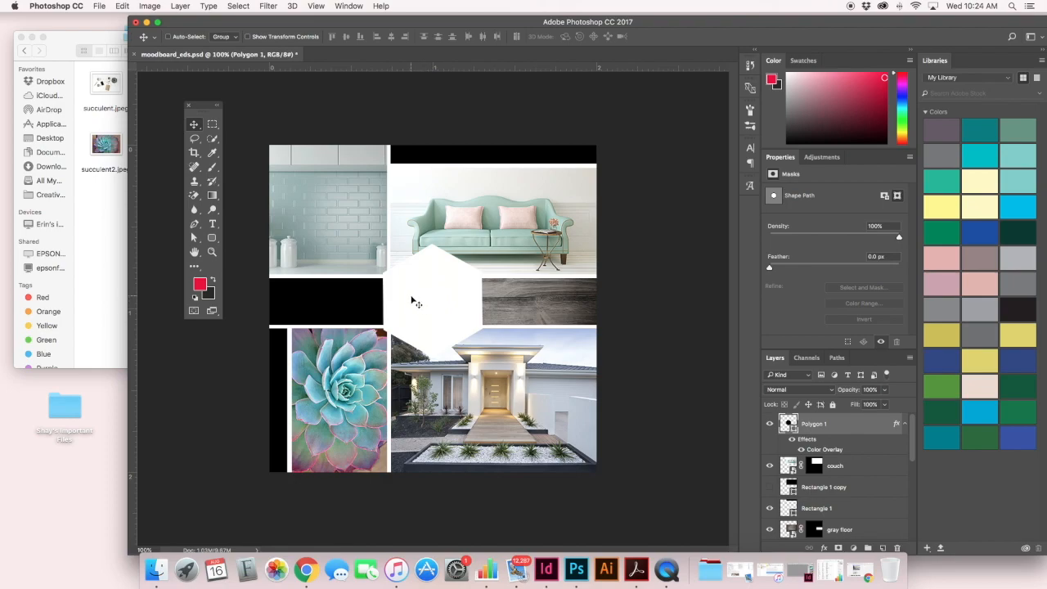
click(107, 264)
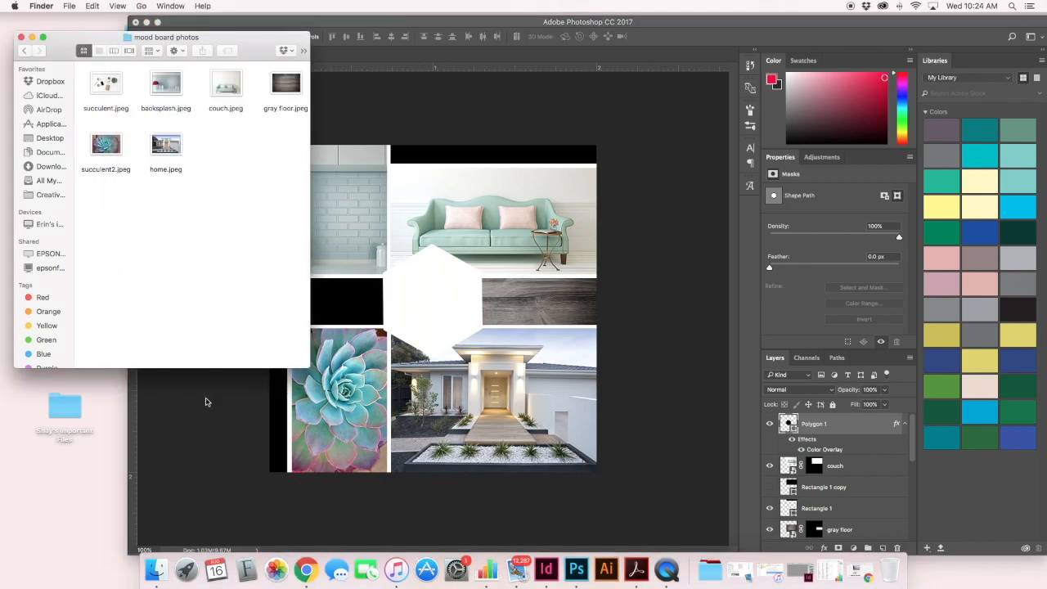
click(658, 573)
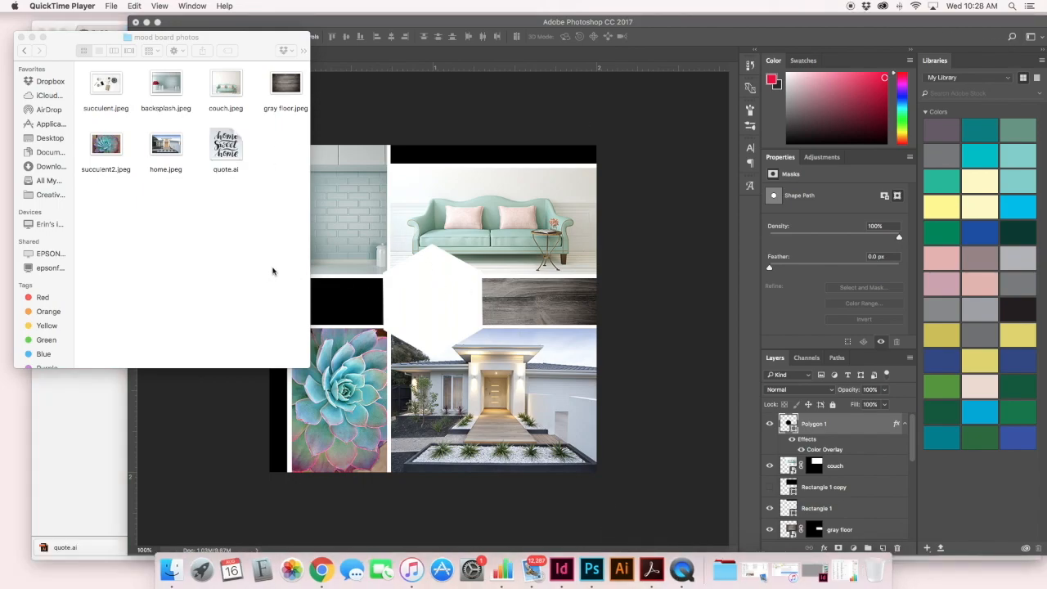
drag(240, 44, 225, 104)
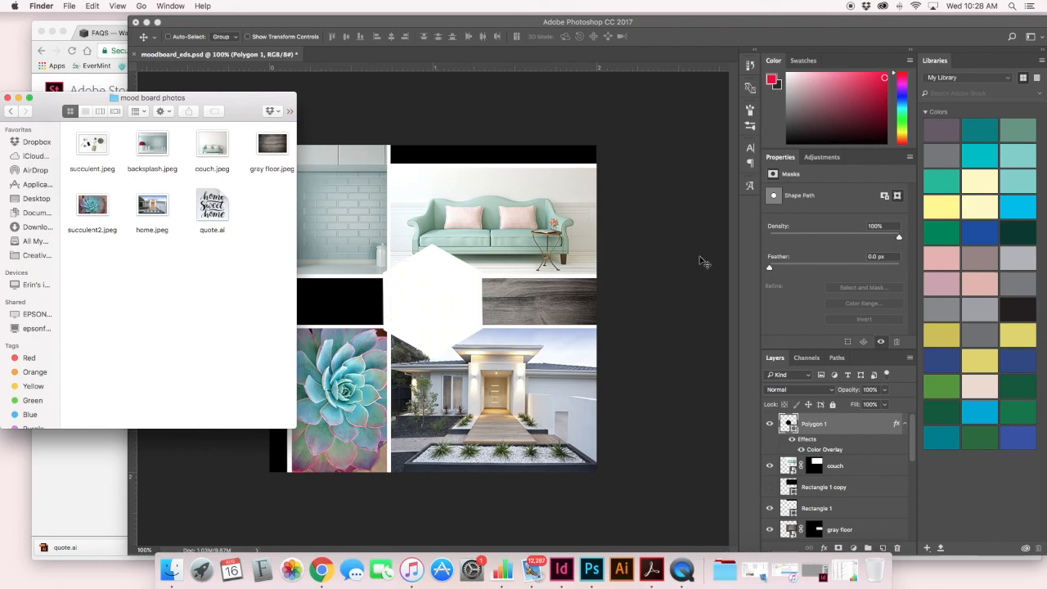
click(699, 259)
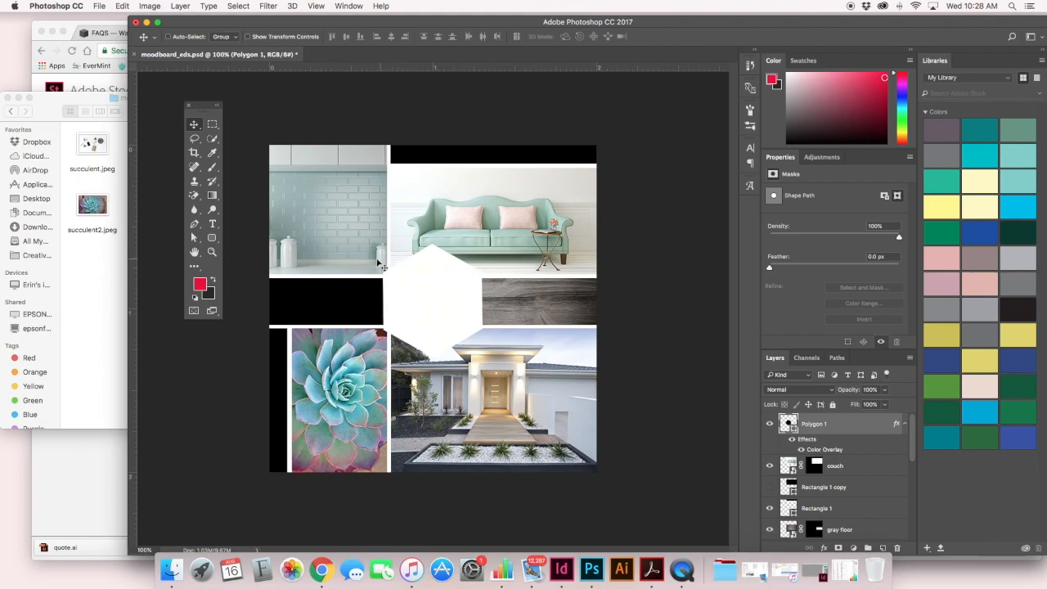
click(115, 320)
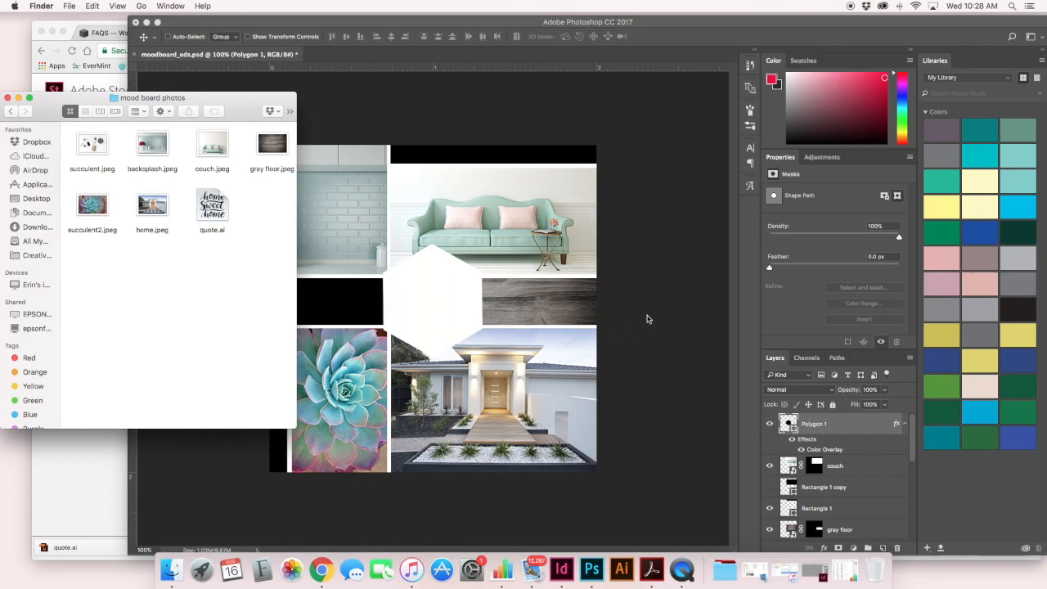
click(648, 316)
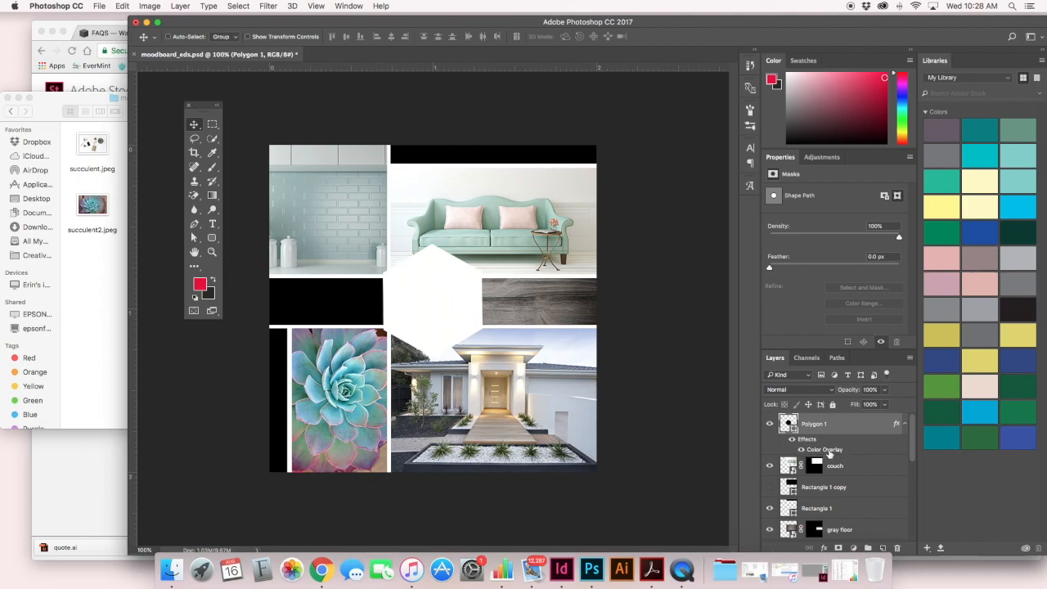
Try out Color Overlay colours sampled from the backsplash, couch, succulent and house photos on the central hexagon, discarding the changes.
click(801, 451)
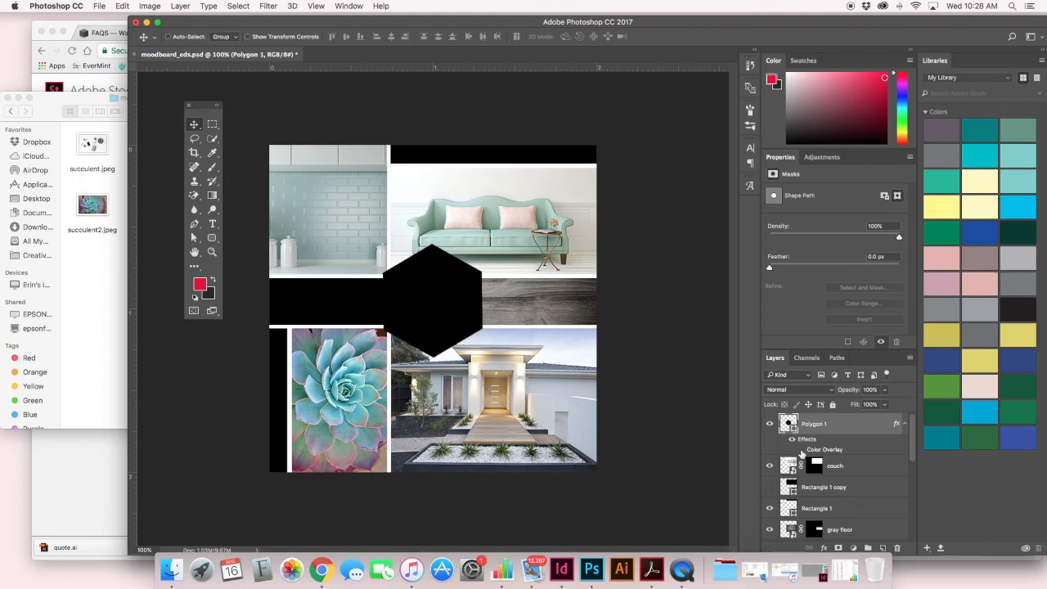
click(801, 451)
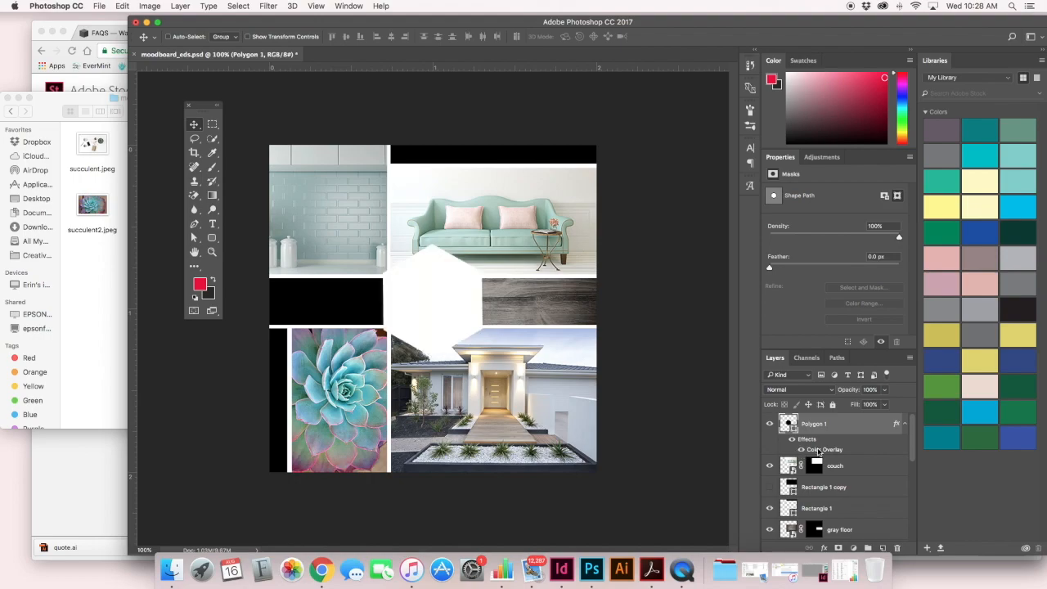
double_click(820, 450)
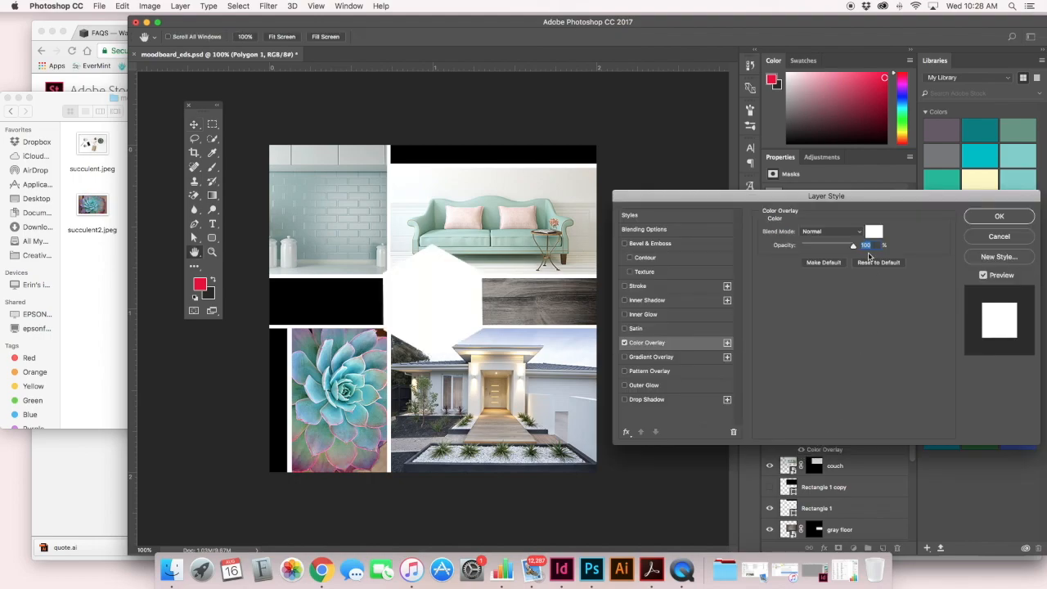
click(874, 232)
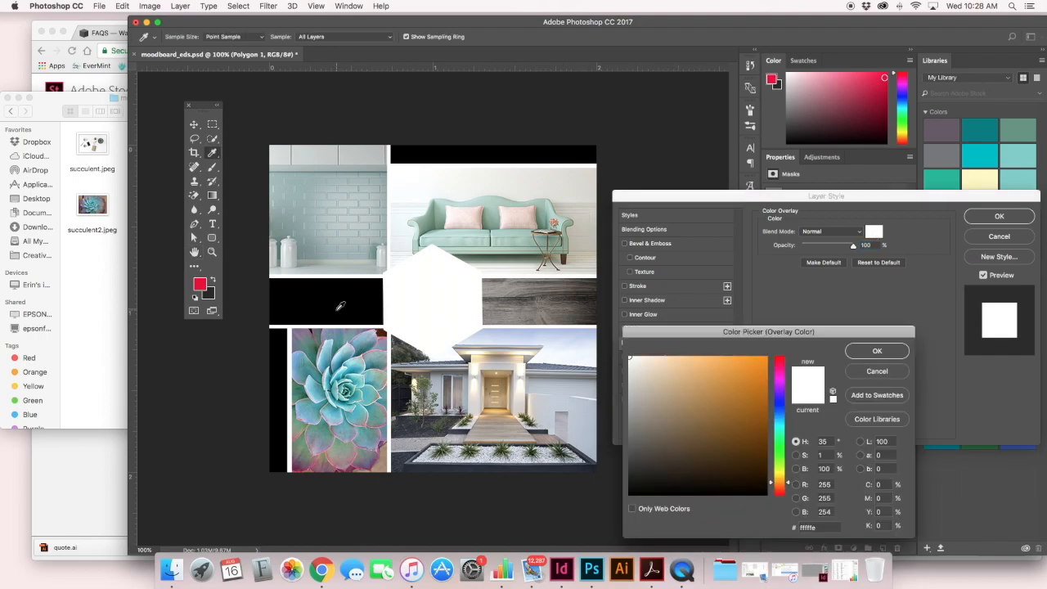
click(339, 220)
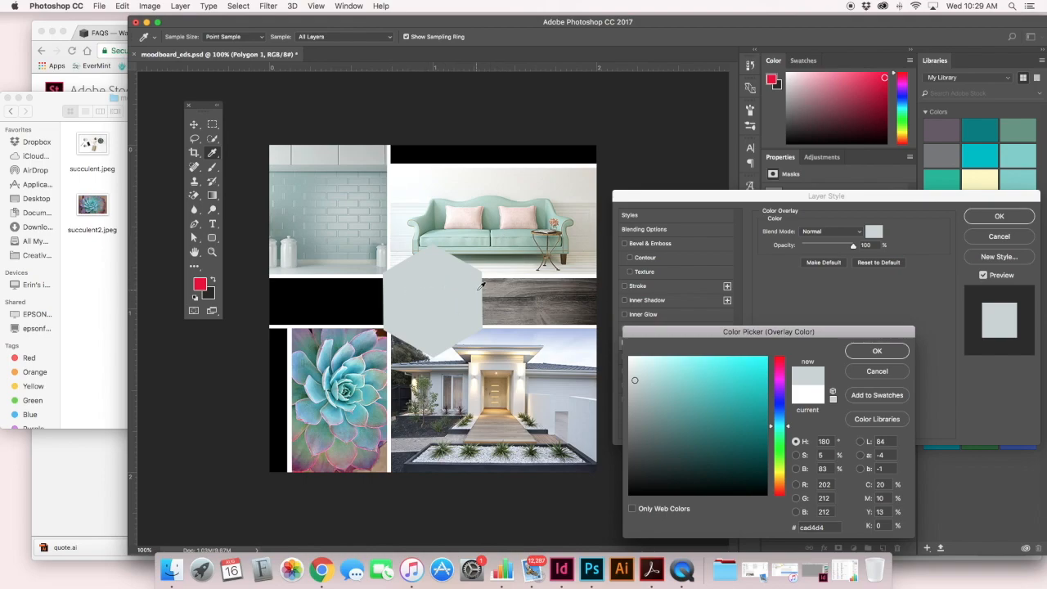
click(509, 239)
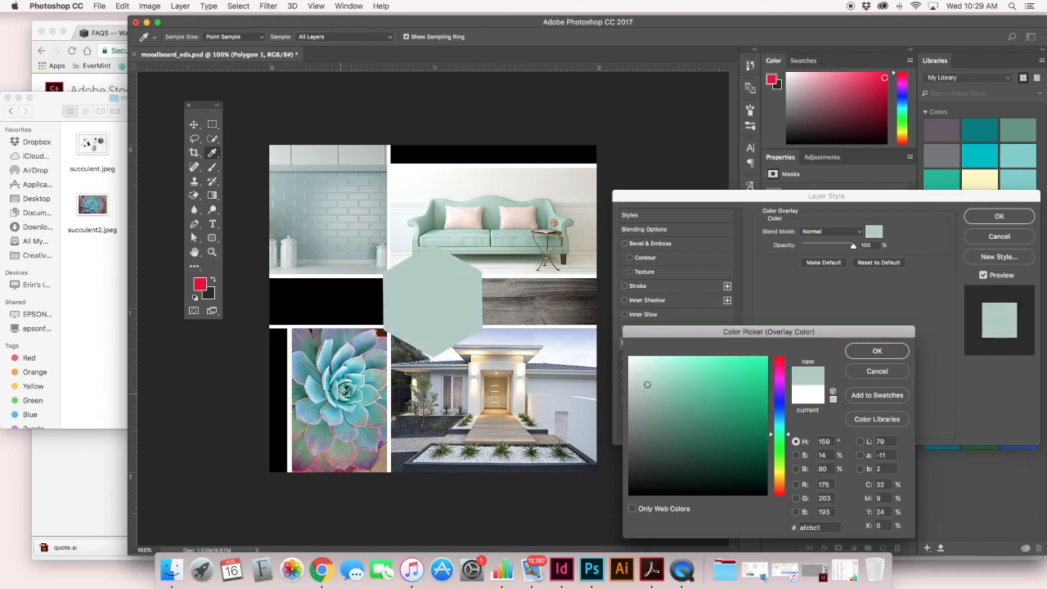
click(339, 389)
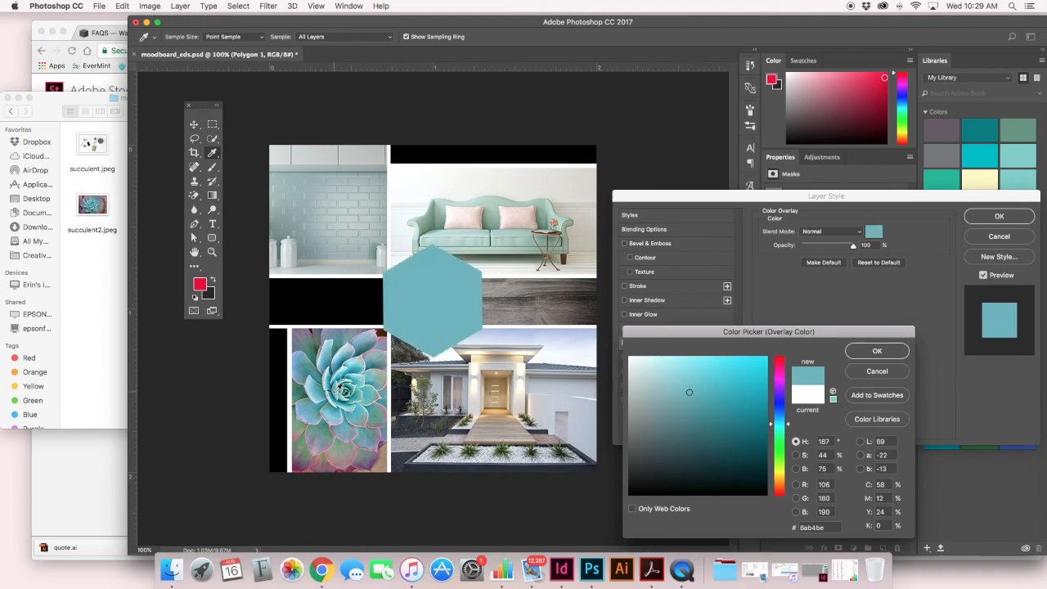
click(320, 449)
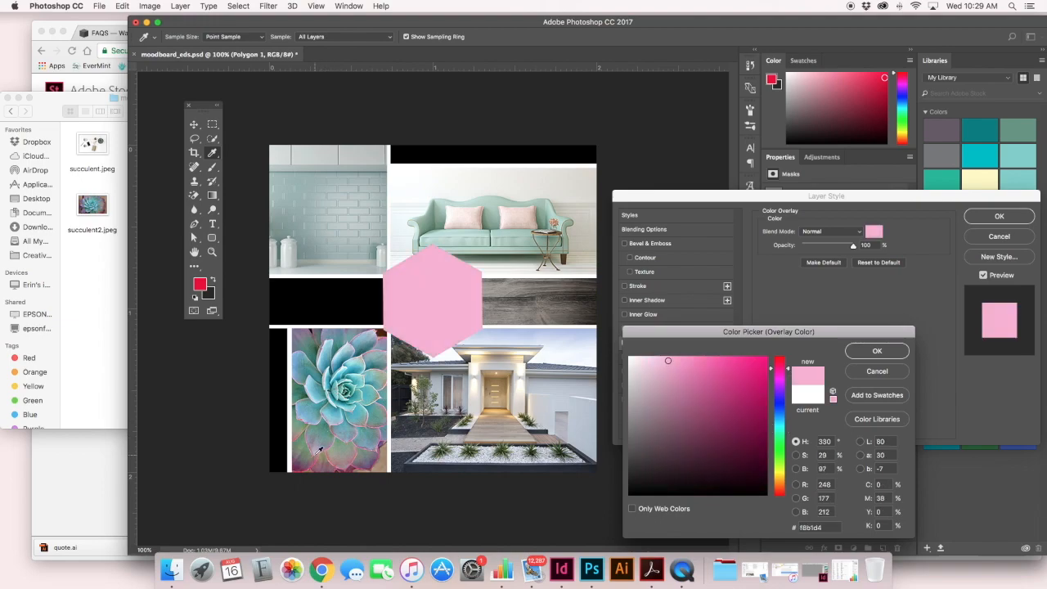
click(301, 463)
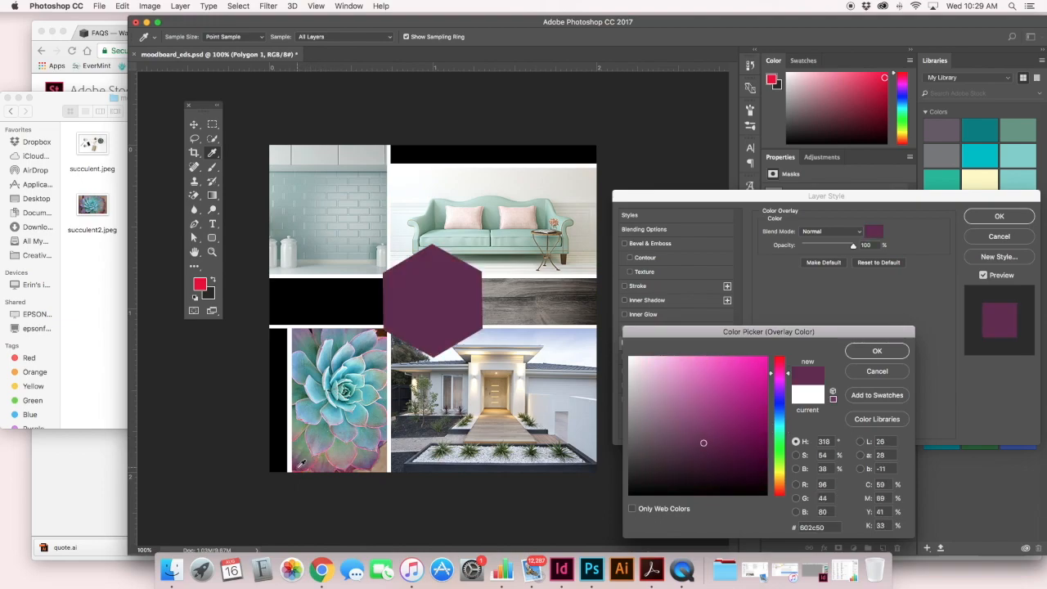
click(366, 456)
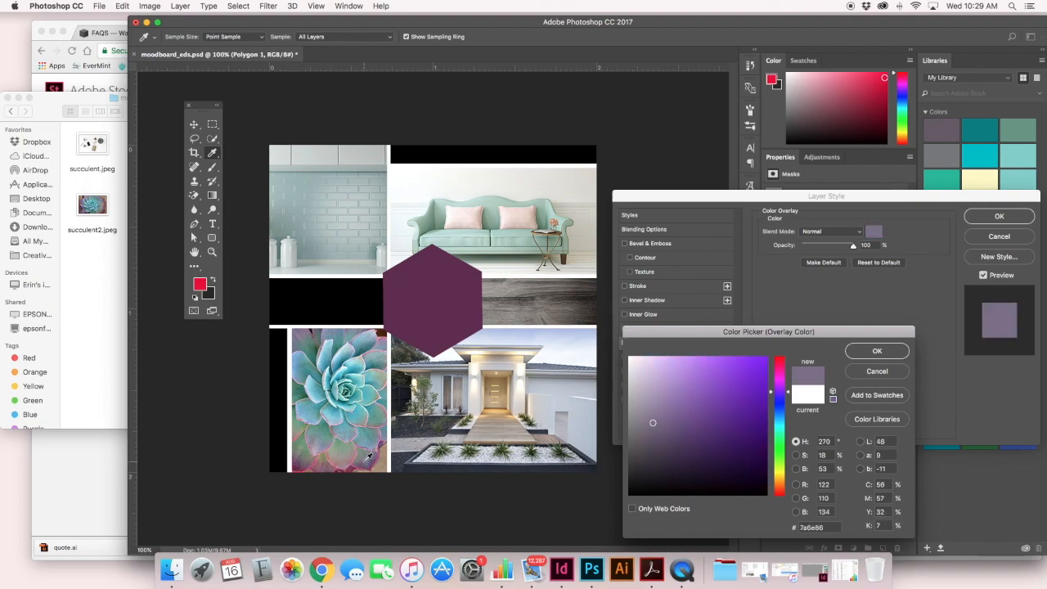
click(366, 451)
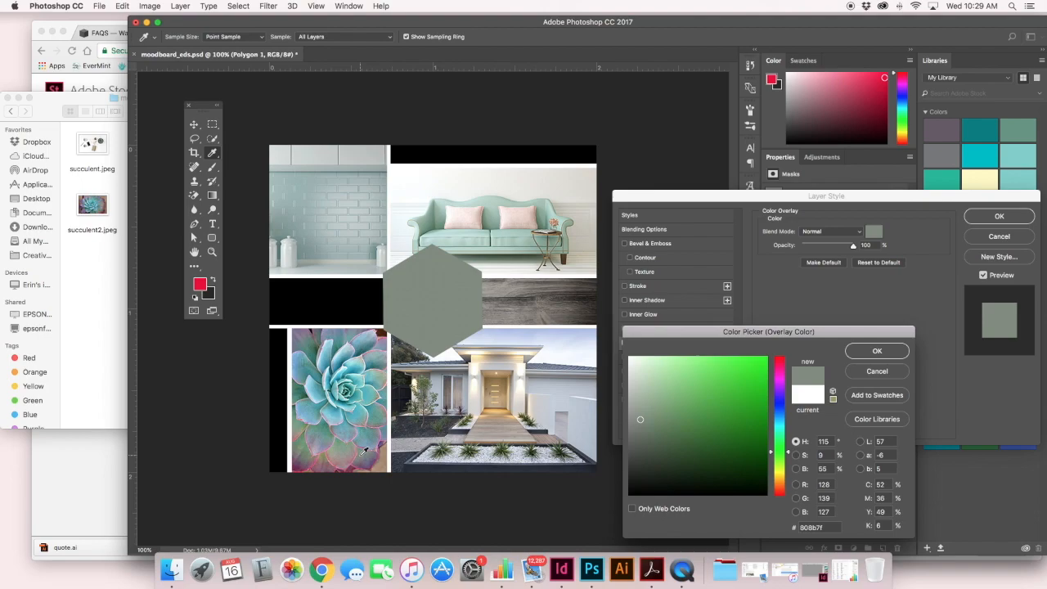
click(414, 429)
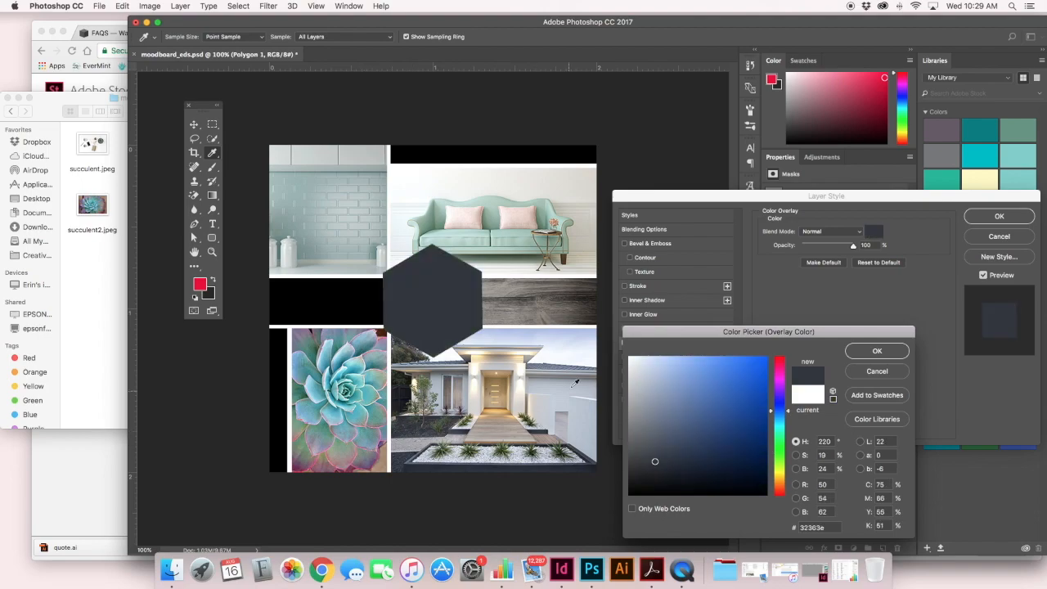
click(440, 359)
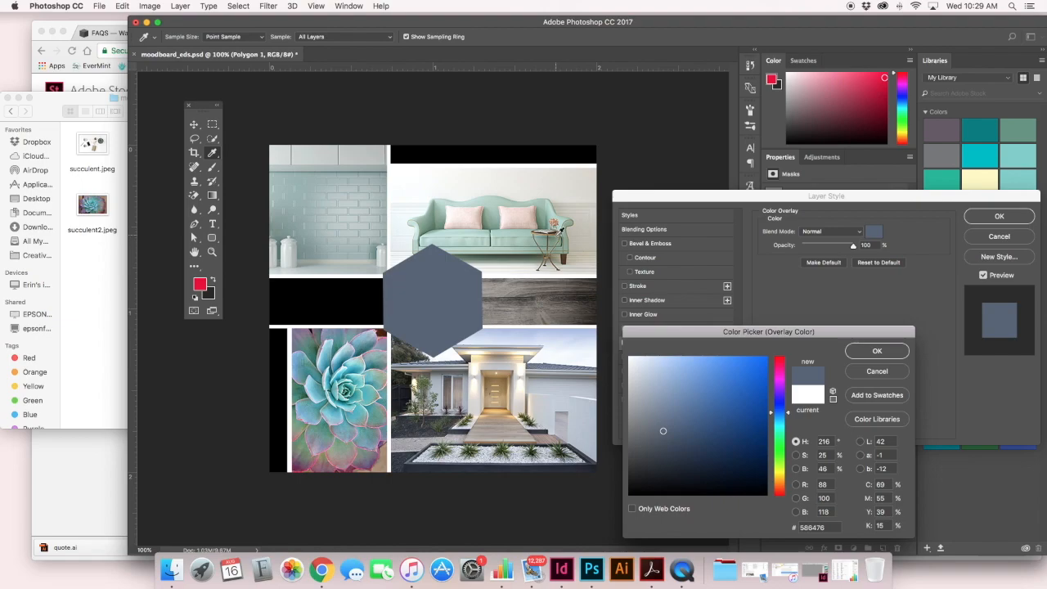
click(561, 232)
drag(676, 368, 682, 374)
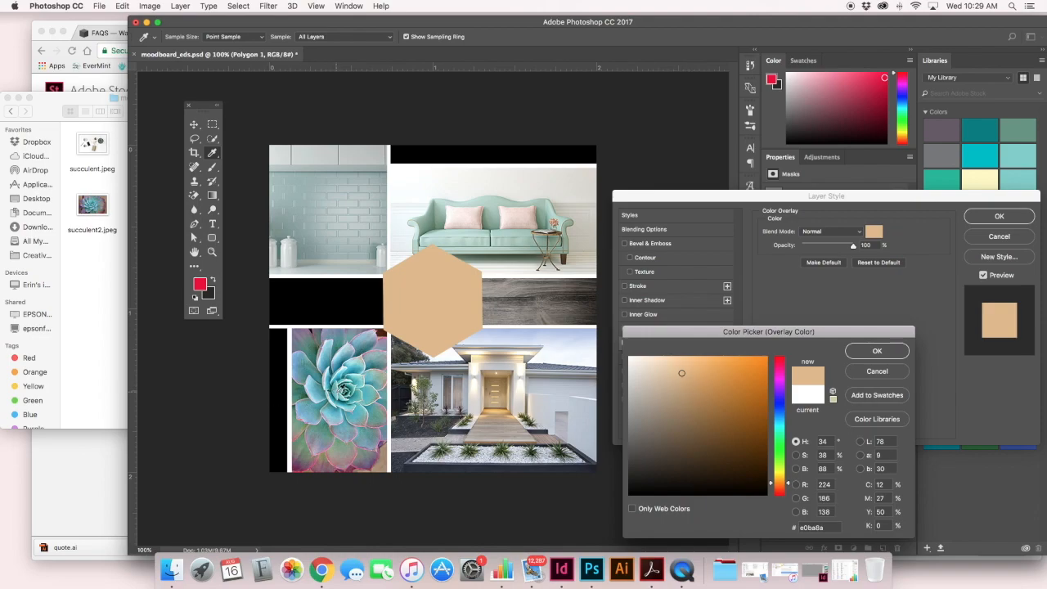
click(342, 391)
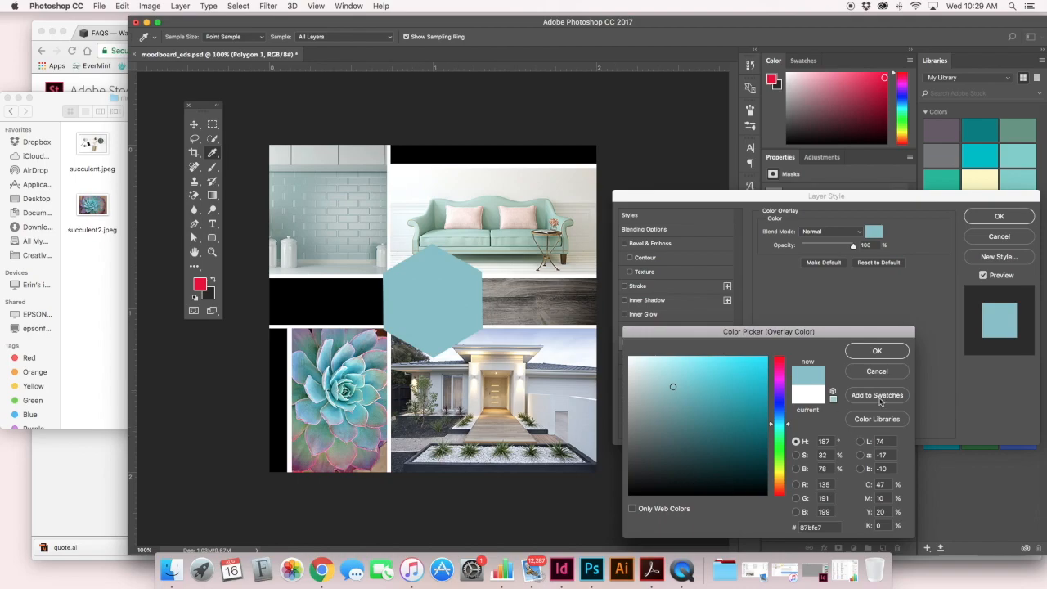
click(885, 373)
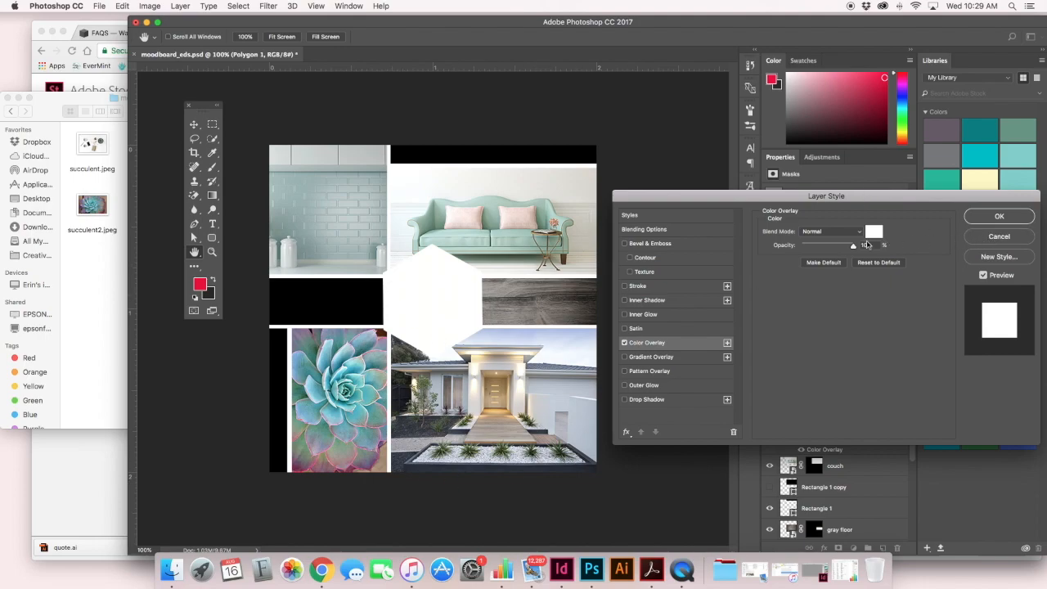
click(992, 237)
Place quote.ai from Finder, scaled to about 2.9% and centred at about X 300 px, Y 287.5 px over the central hexagon.
click(100, 260)
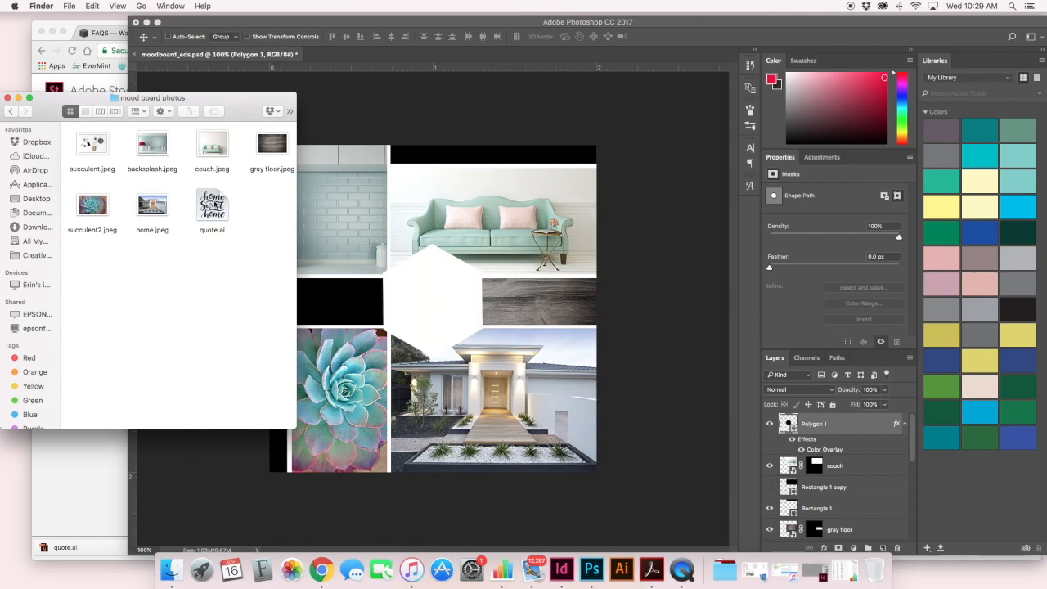
drag(212, 206, 435, 286)
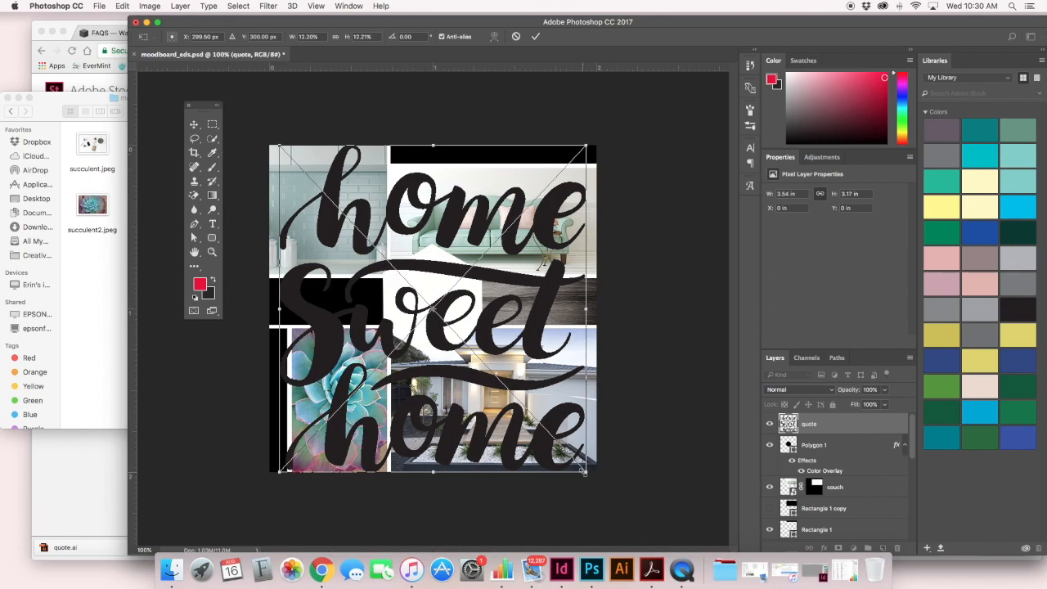
drag(587, 472, 470, 346)
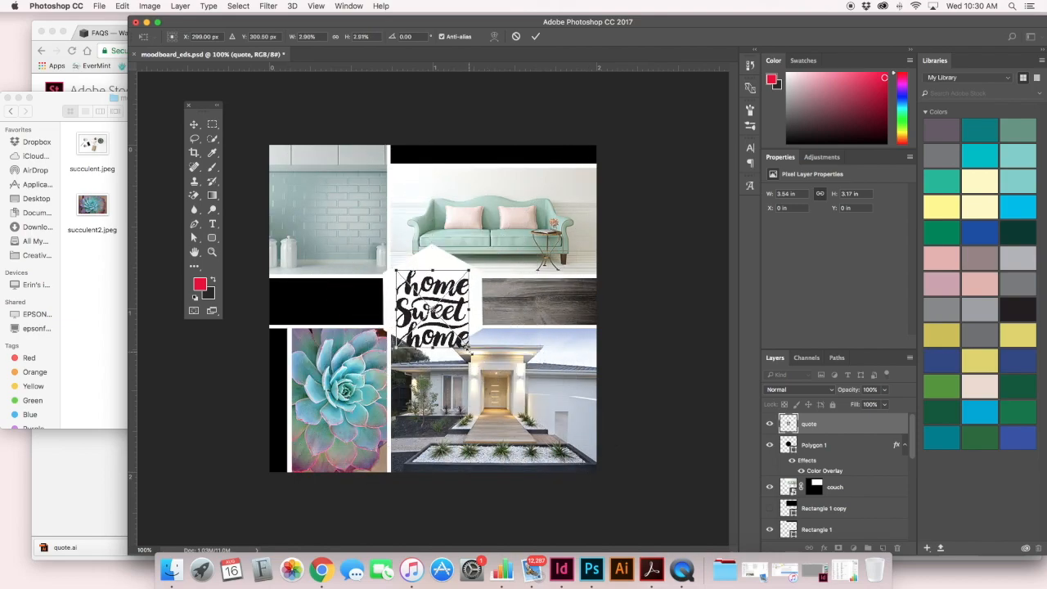
drag(452, 304, 452, 295)
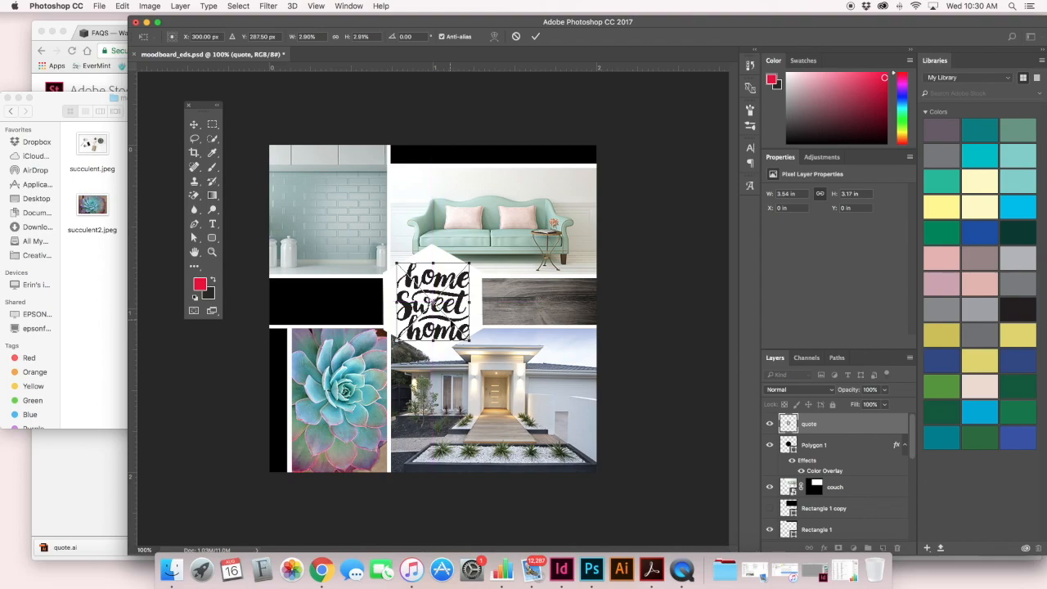
click(196, 125)
click(614, 193)
Fine-tune the quote's position inside the hexagon to about X 0.77 in, Y 0.69 in.
drag(458, 309, 451, 283)
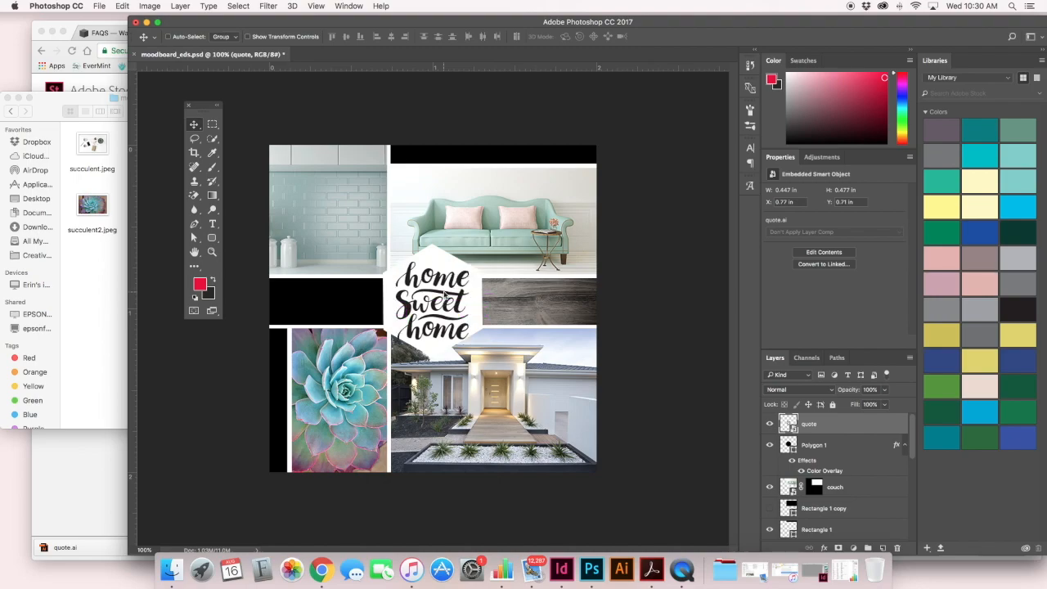
key(Up)
key(Up)
key(Up)
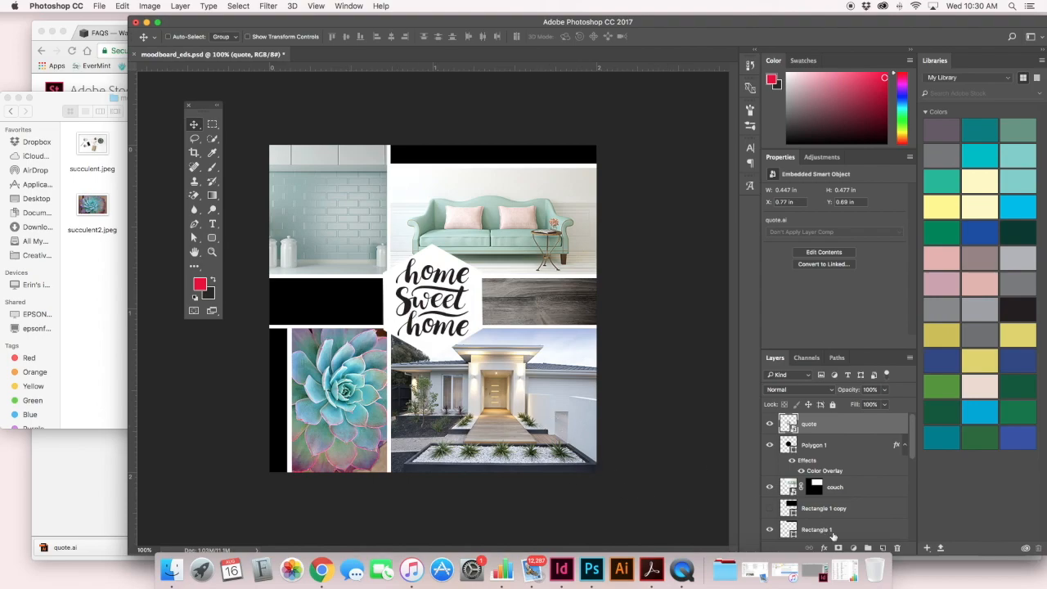
Identify the quote layer by toggling its visibility and add a Color Overlay effect to it.
click(771, 425)
click(771, 424)
click(824, 549)
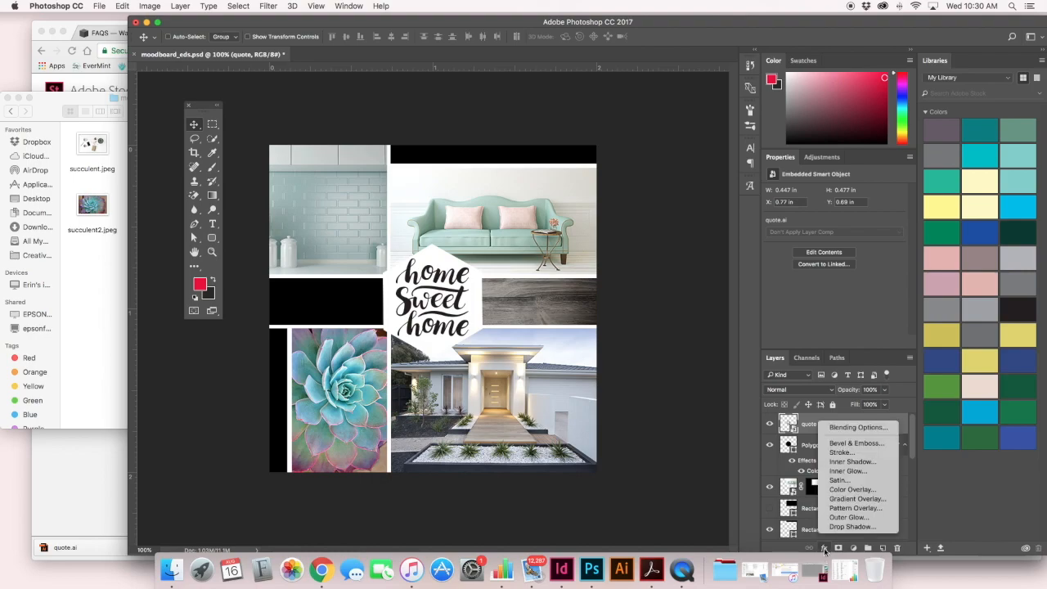
click(852, 490)
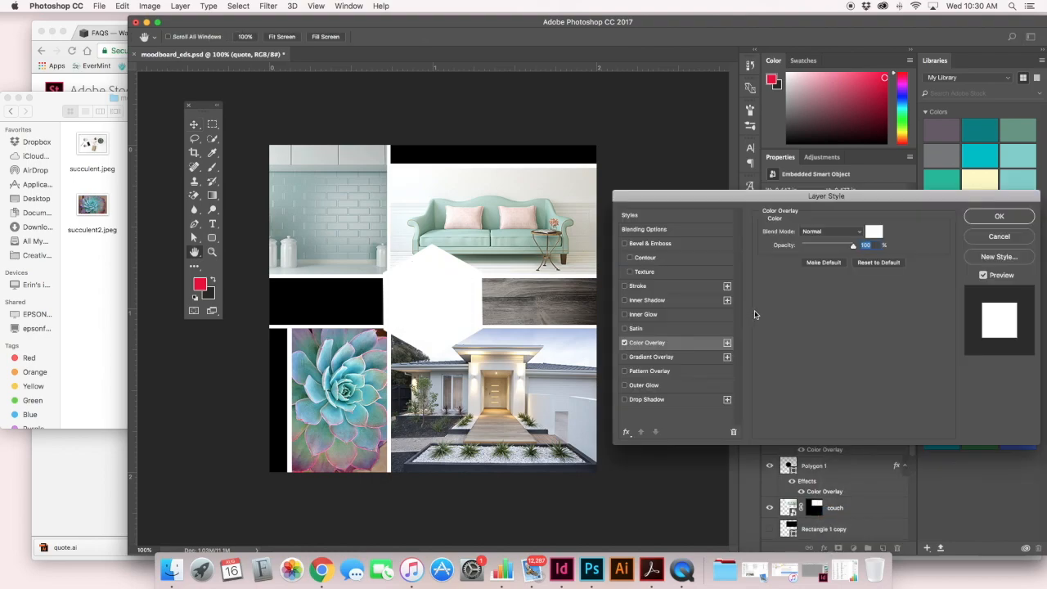
Set the quote's overlay colour to slate blue #545e70, sampled from the planter edge in the house photo.
click(875, 232)
click(686, 421)
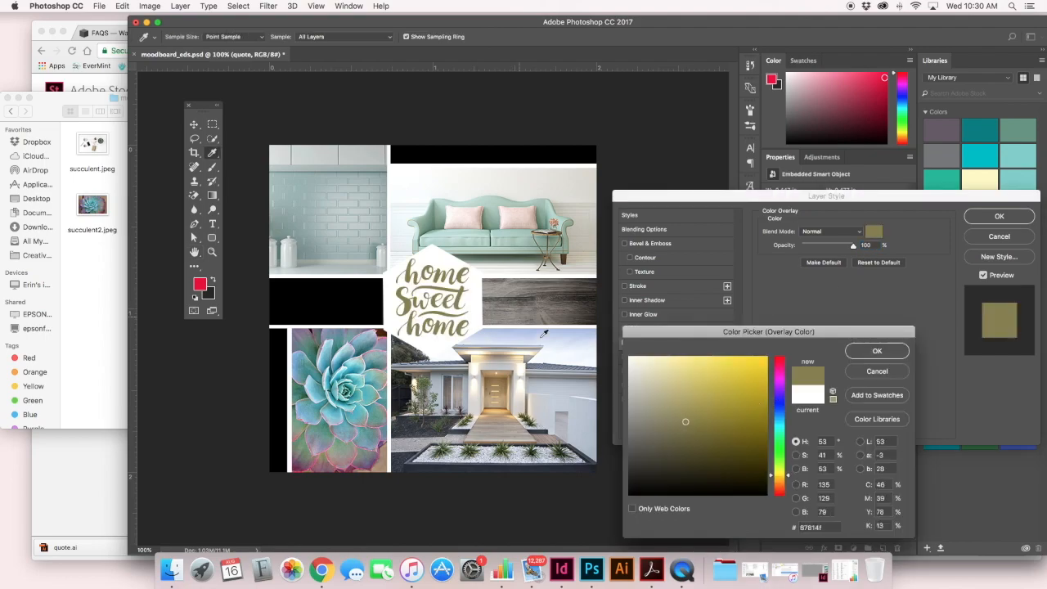
click(323, 252)
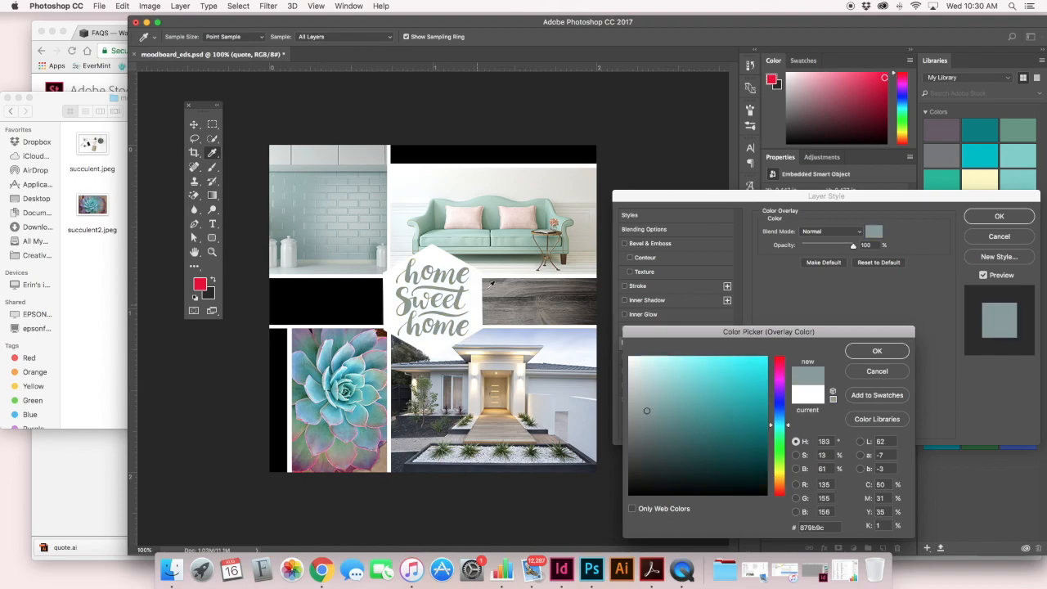
click(465, 238)
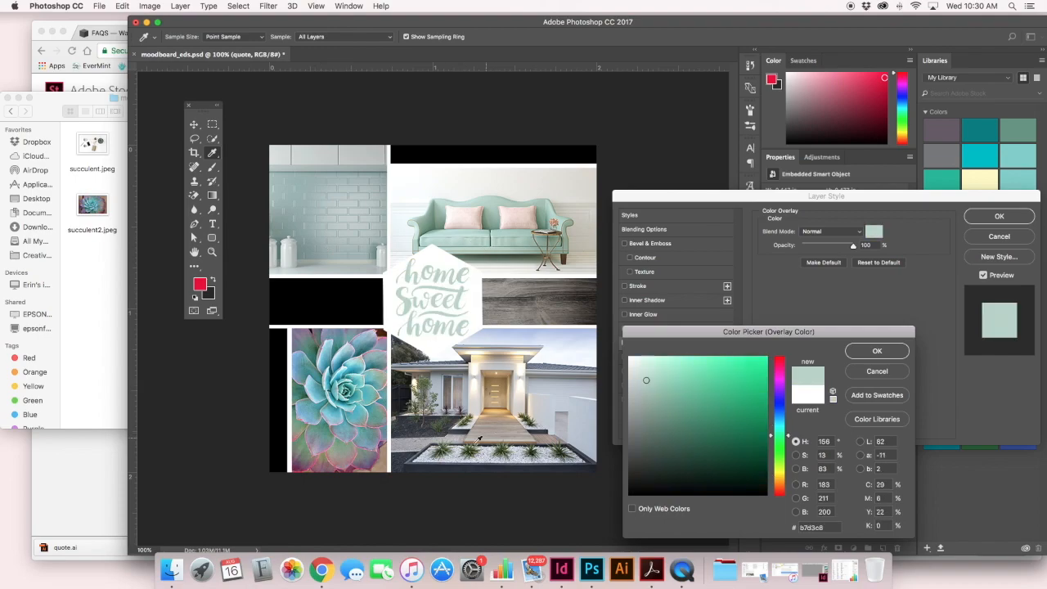
click(413, 459)
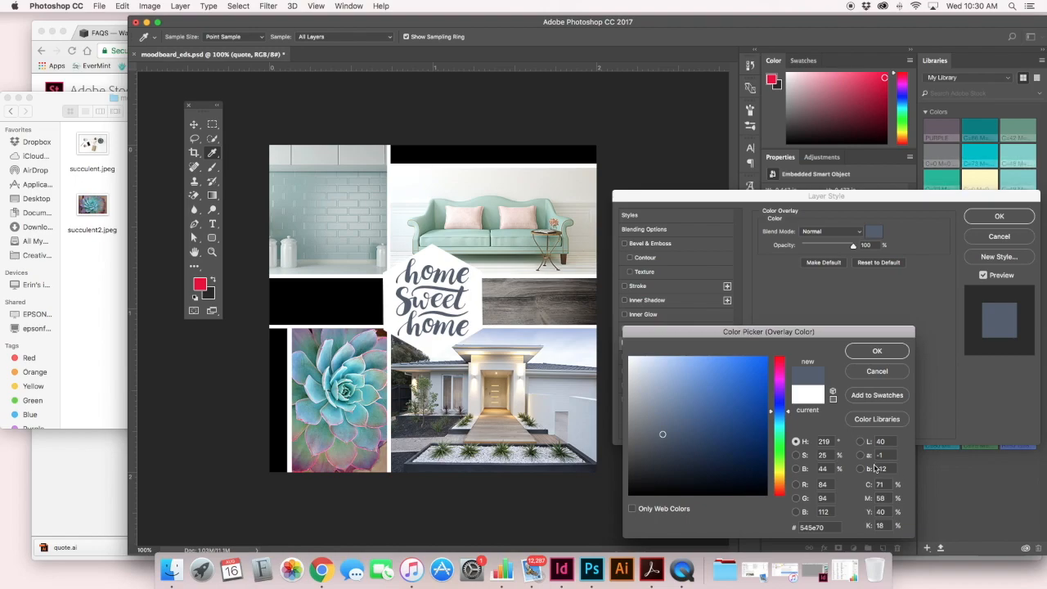
click(874, 351)
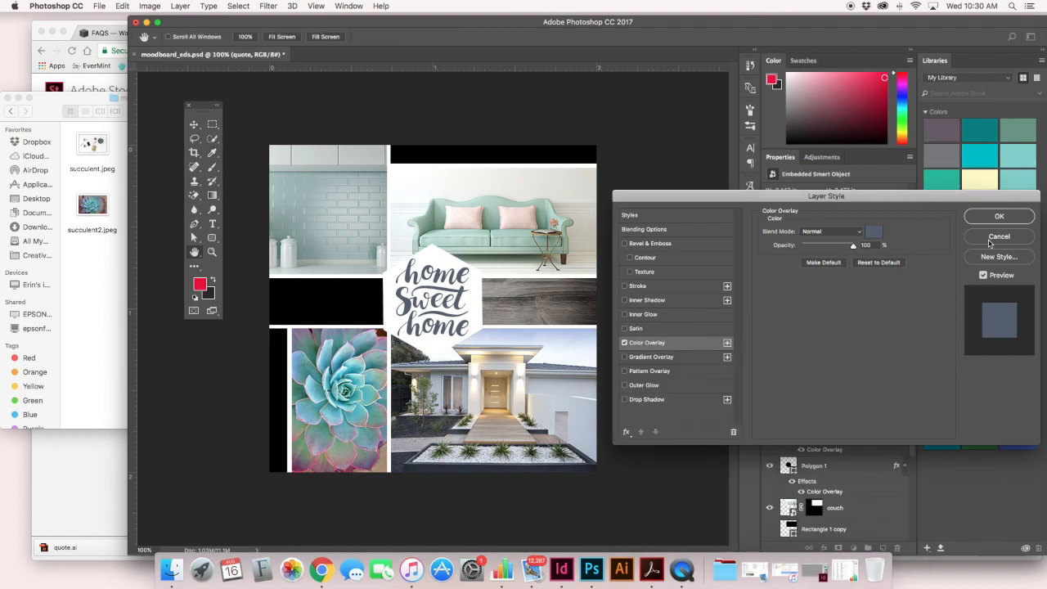
click(999, 216)
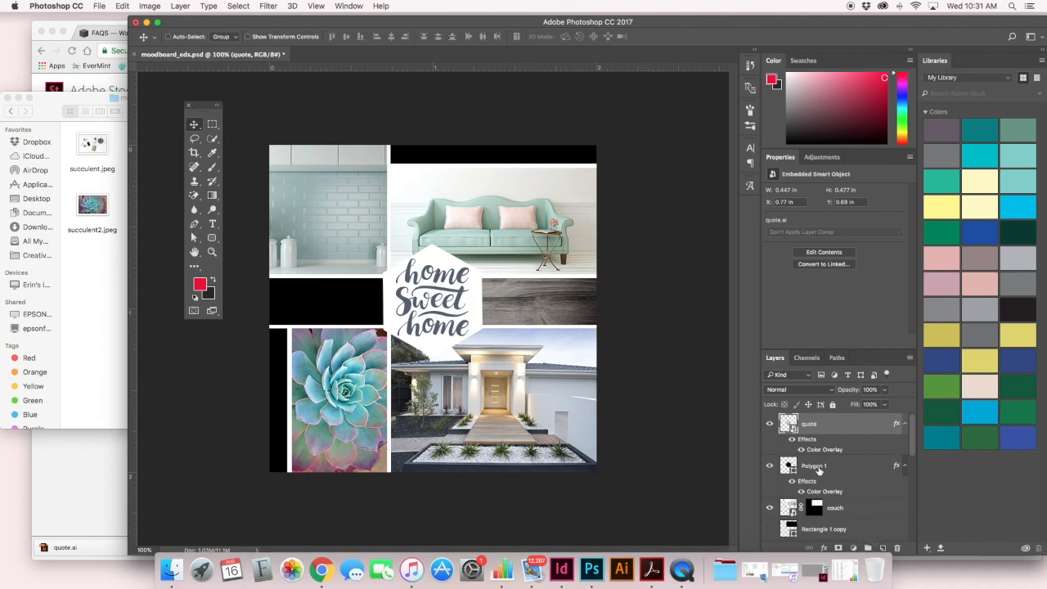
Add a Color Overlay in the quote's slate blue at 100% opacity to Rectangle 1, the black bar above the couch photo.
scroll(817, 472, down, 2)
scroll(817, 473, down, 1)
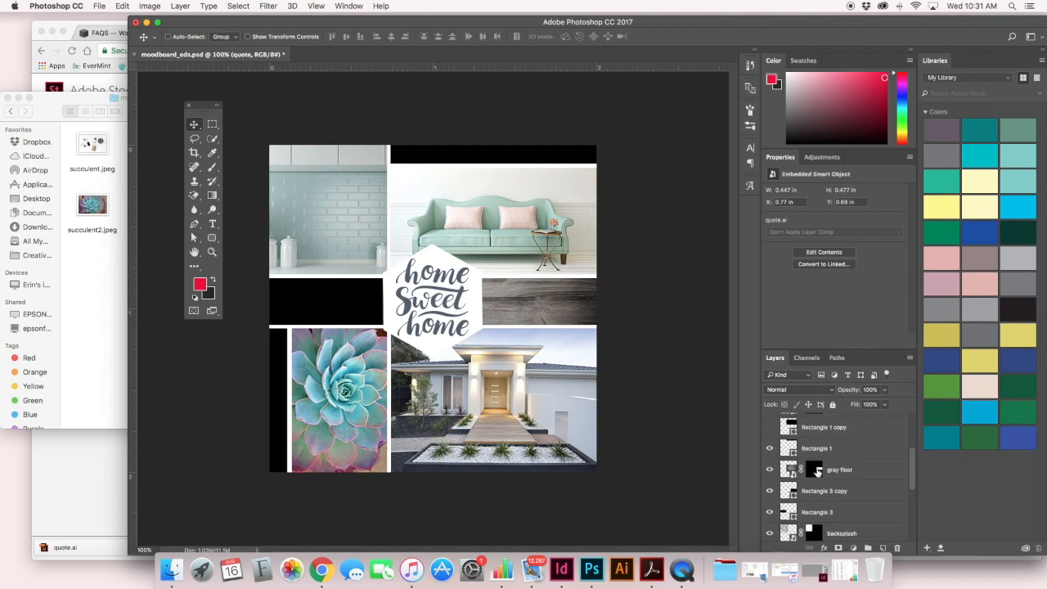
click(815, 450)
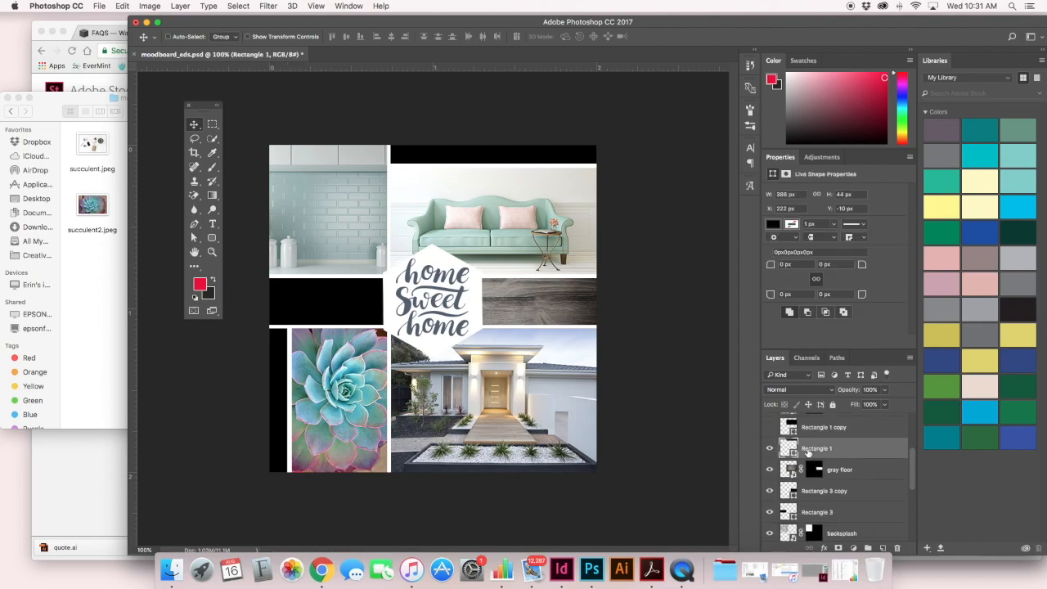
click(770, 449)
click(770, 449)
click(825, 547)
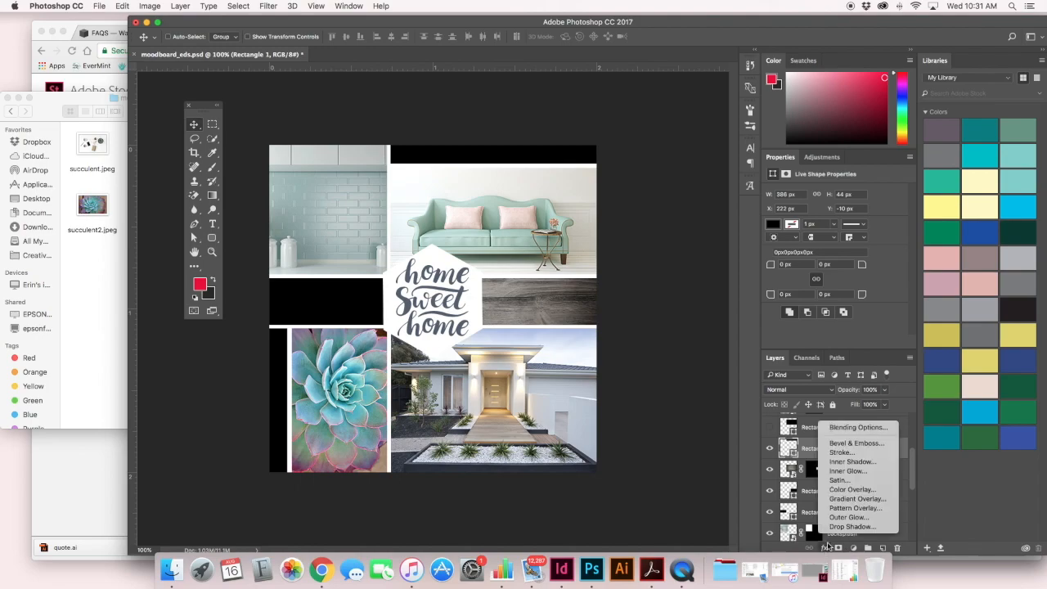
click(851, 489)
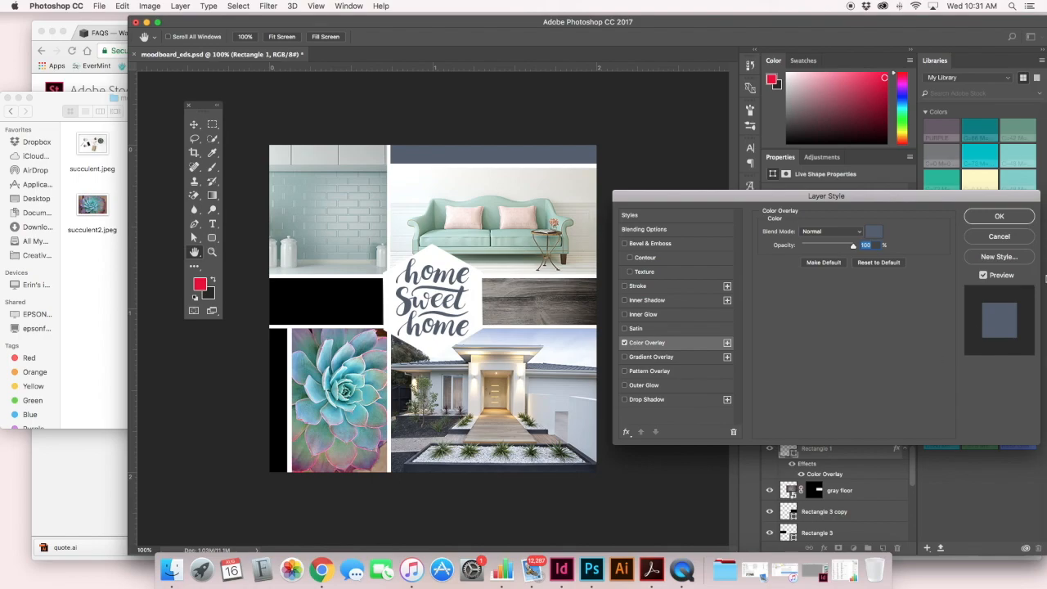
click(996, 216)
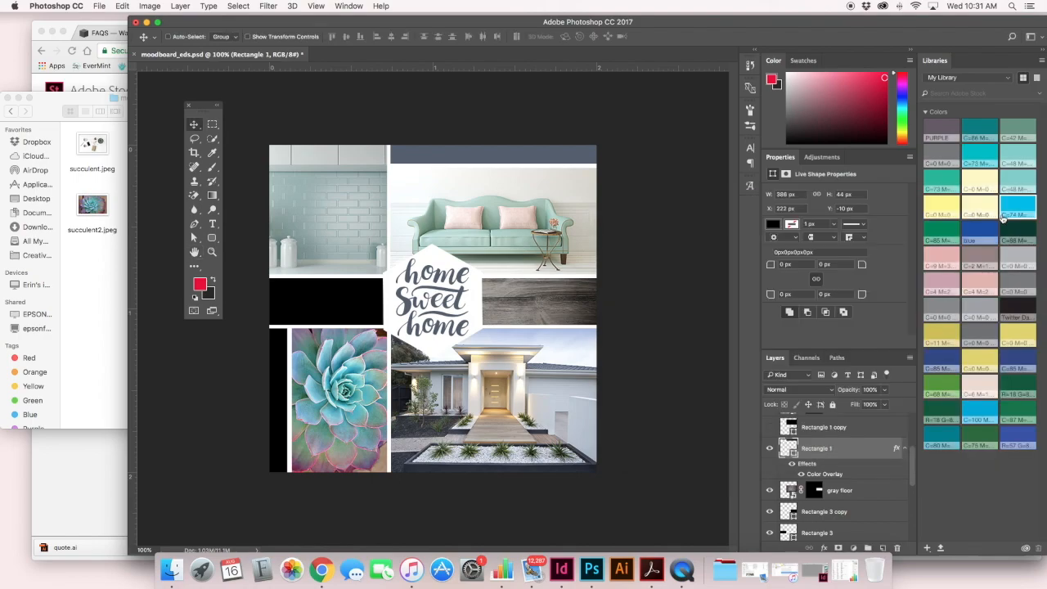
Identify Rectangle 3, the black bar below the backsplash photo, by toggling its visibility, and add a Color Overlay effect to it.
scroll(843, 508, down, 2)
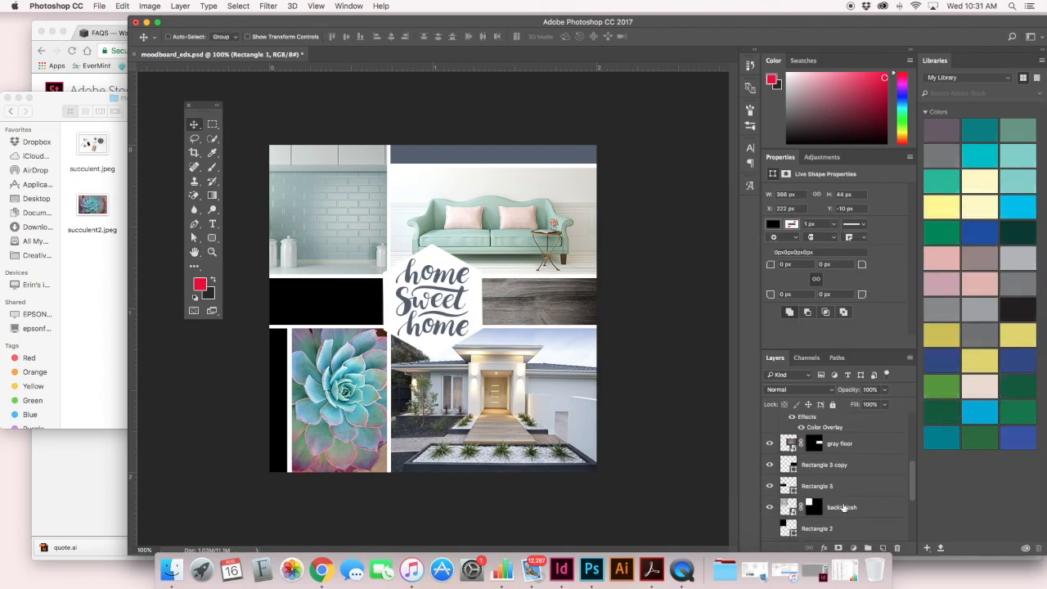
click(770, 486)
click(770, 487)
click(828, 486)
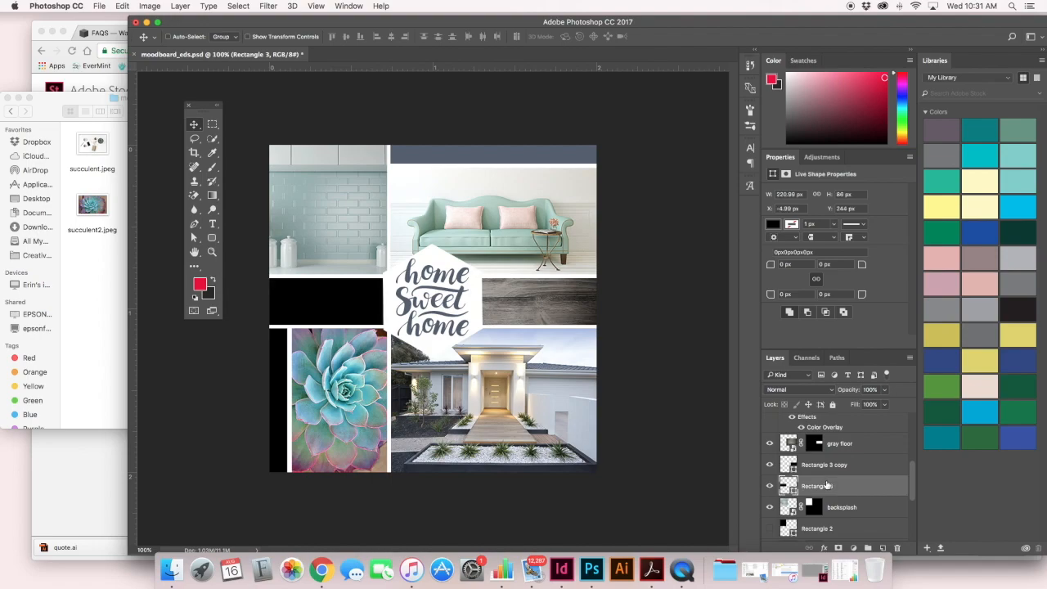
click(824, 548)
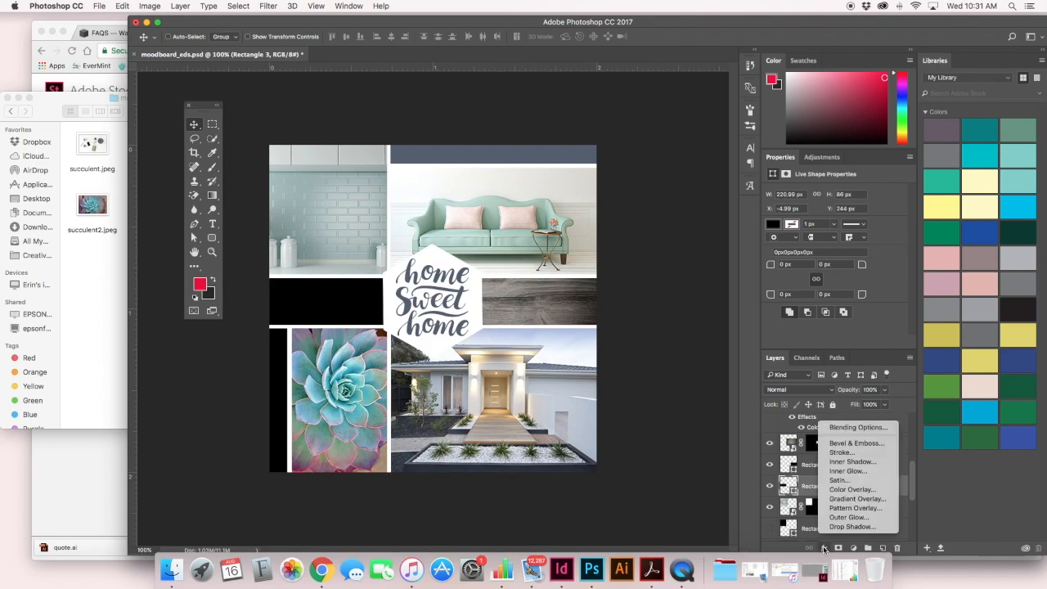
click(853, 489)
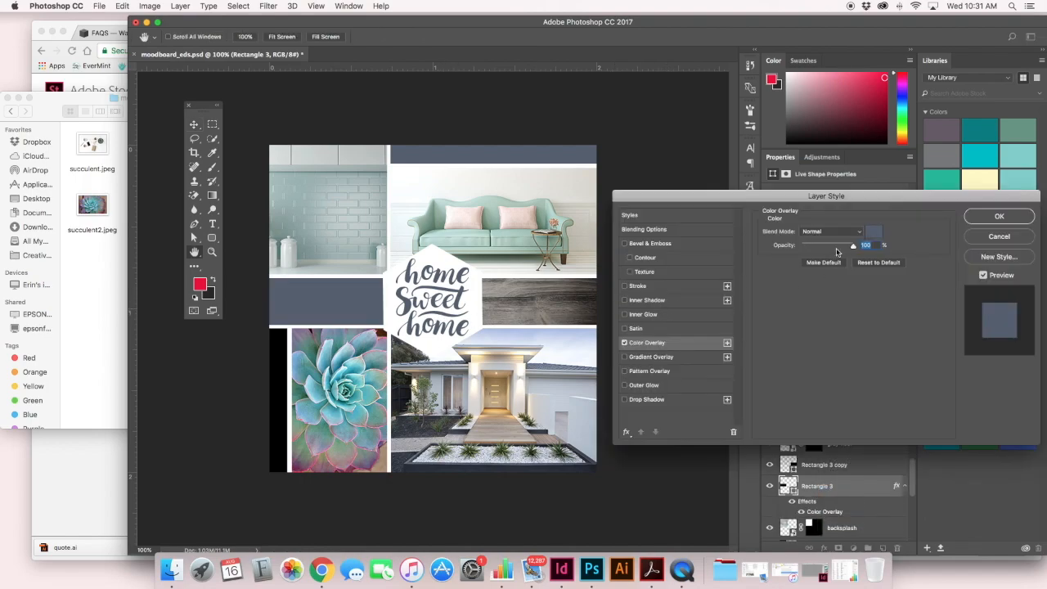
Set Rectangle 3's overlay colour to mint #afcdc5, sampled from the couch photo, and apply the layer style.
click(874, 232)
click(448, 236)
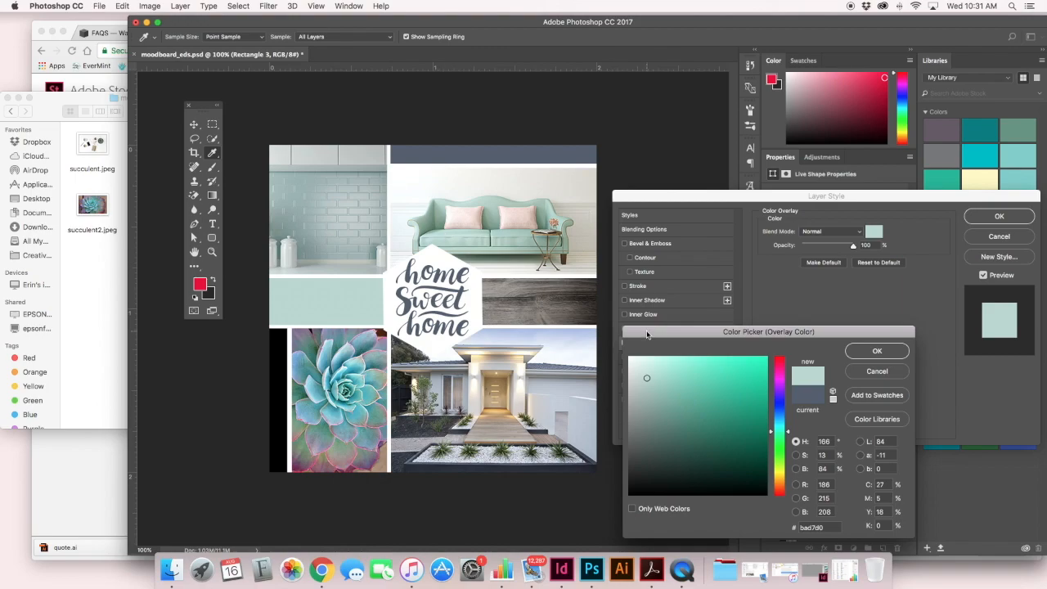
click(546, 226)
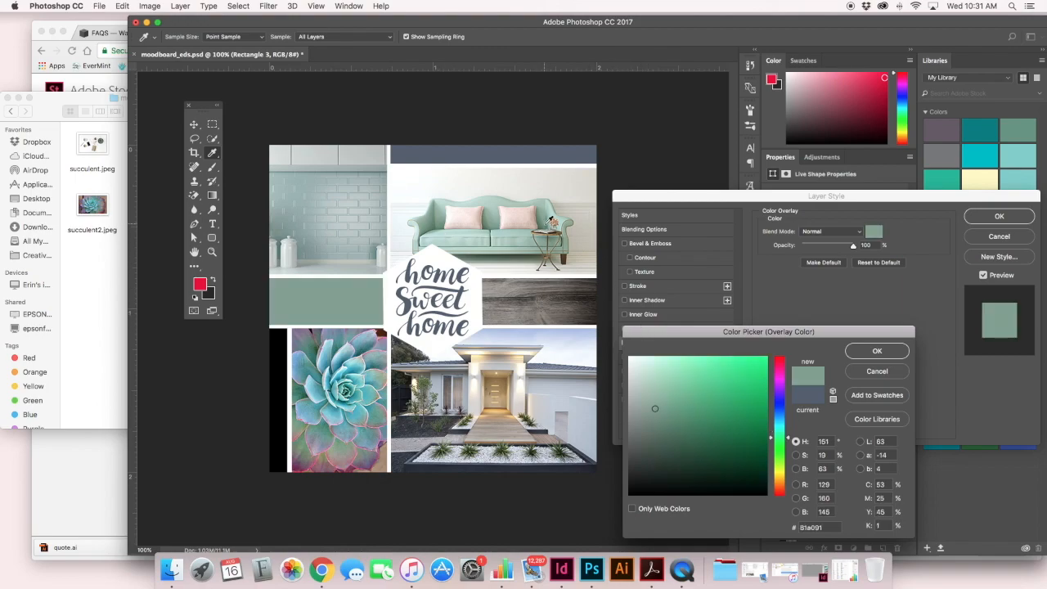
click(491, 219)
click(485, 236)
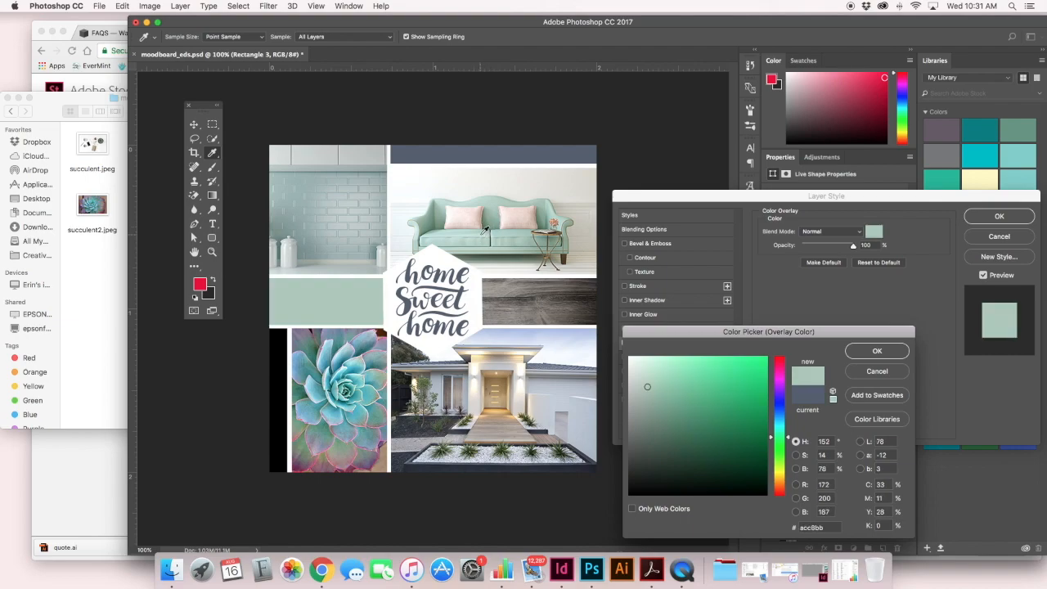
click(509, 227)
click(891, 351)
click(999, 216)
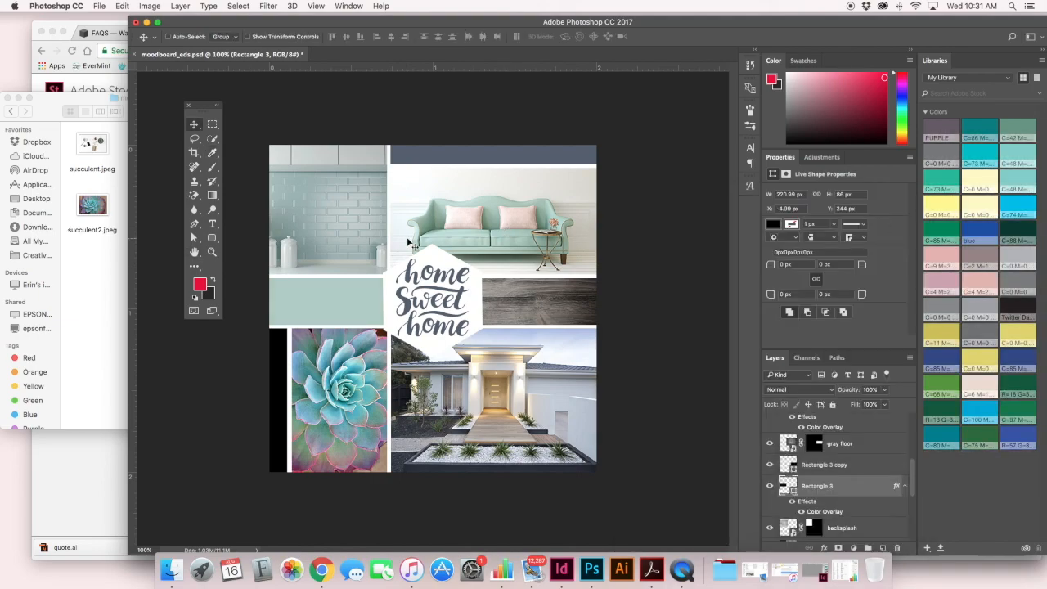
Add a Color Overlay to Rectangle 4, the narrow black bar beside the succulent photo, and open its overlay colour for editing.
scroll(809, 495, down, 5)
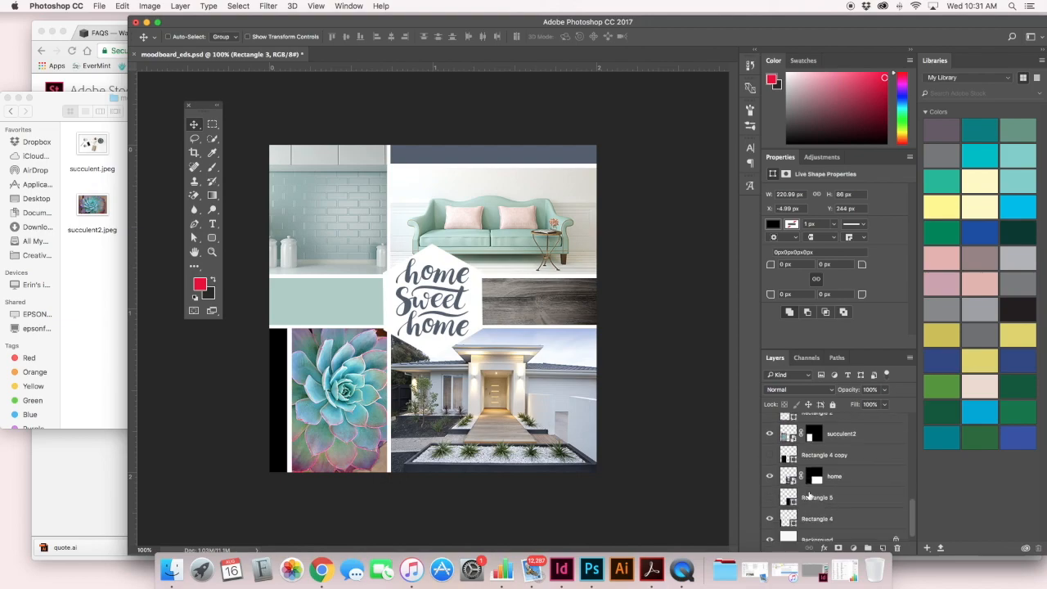
click(811, 508)
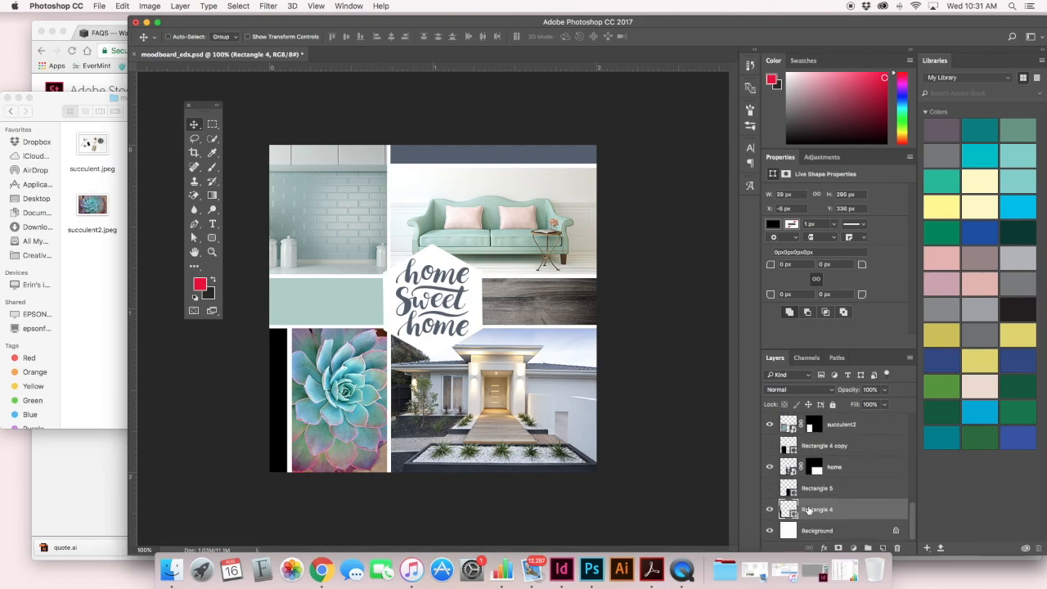
click(824, 547)
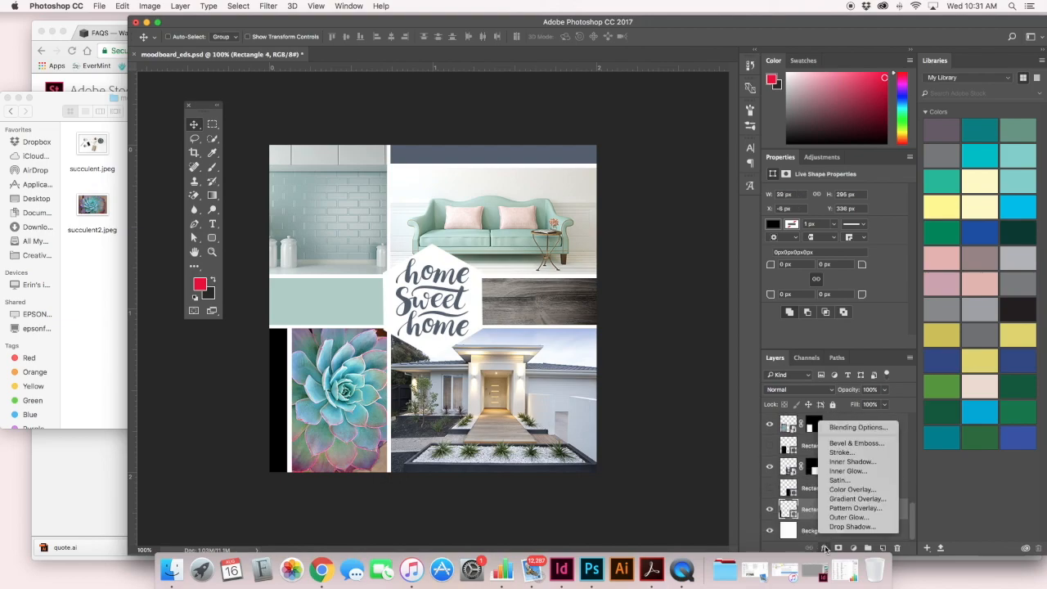
click(840, 489)
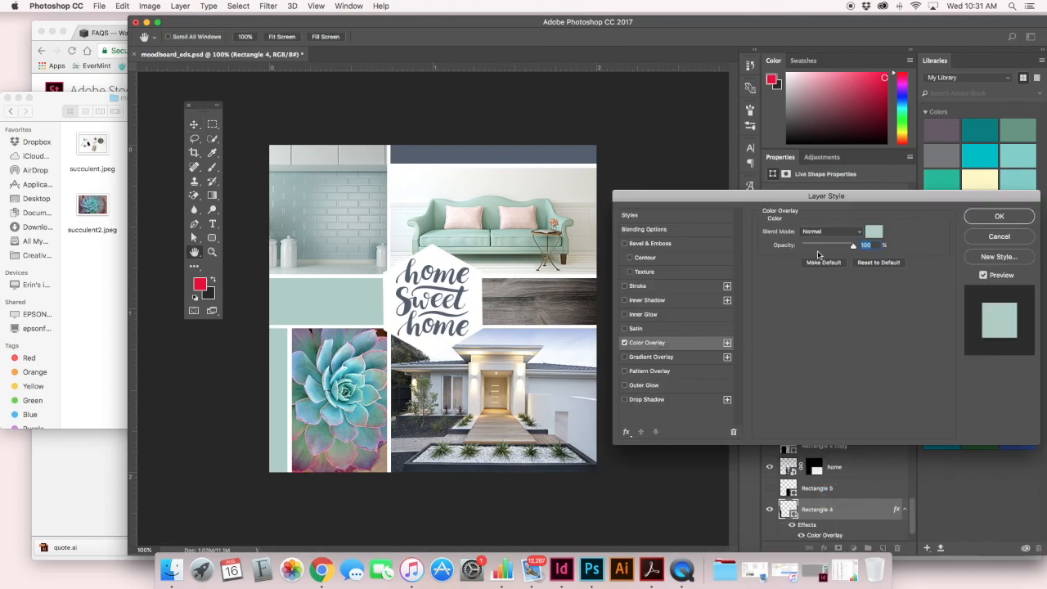
click(874, 231)
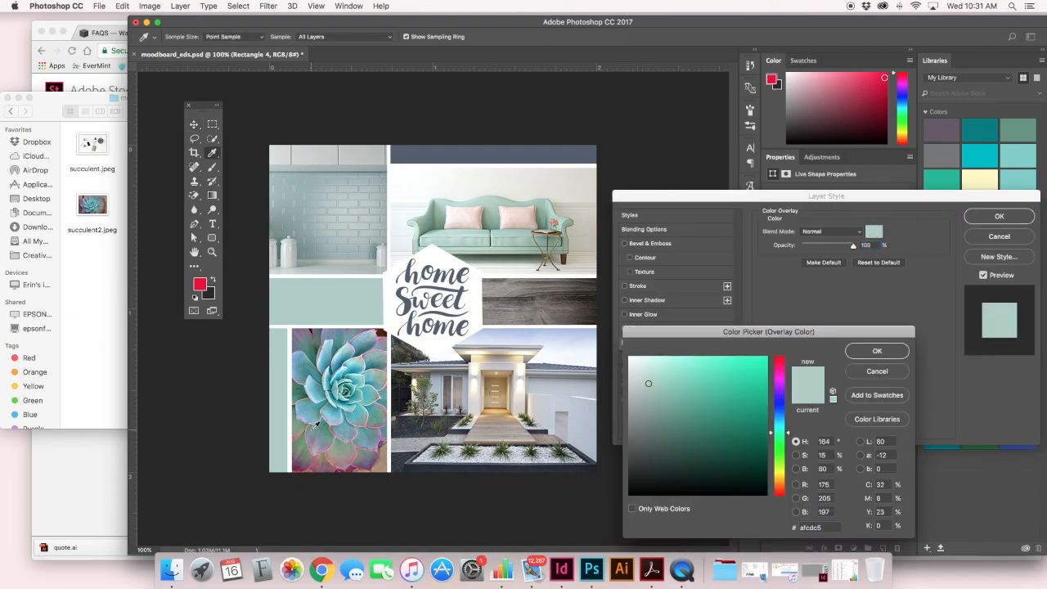
Try out overlay colours for Rectangle 4 sampled from the house, wood floor, kitchen and succulent photos.
click(415, 431)
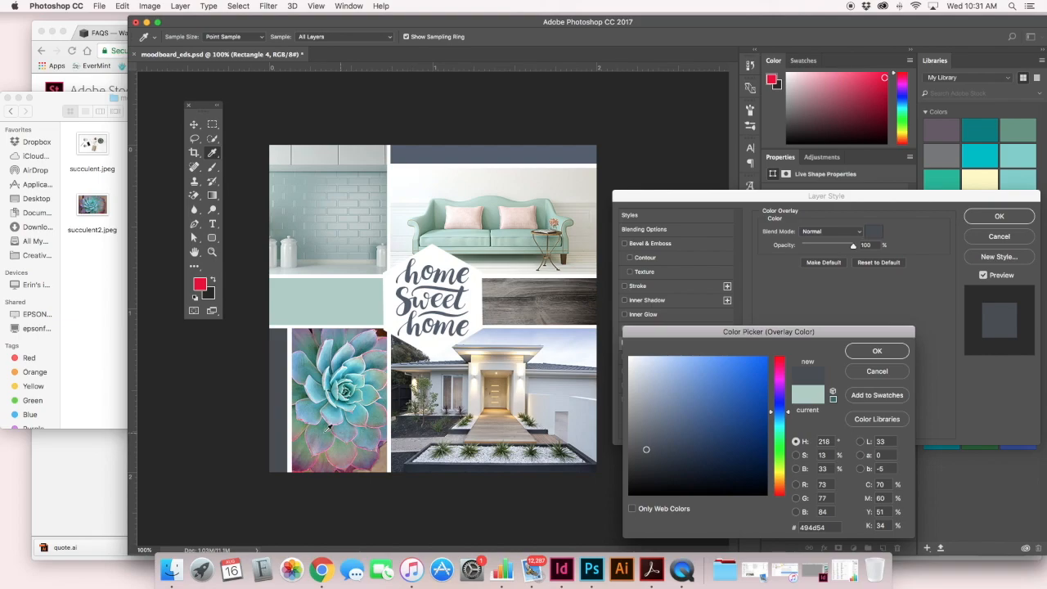
click(553, 300)
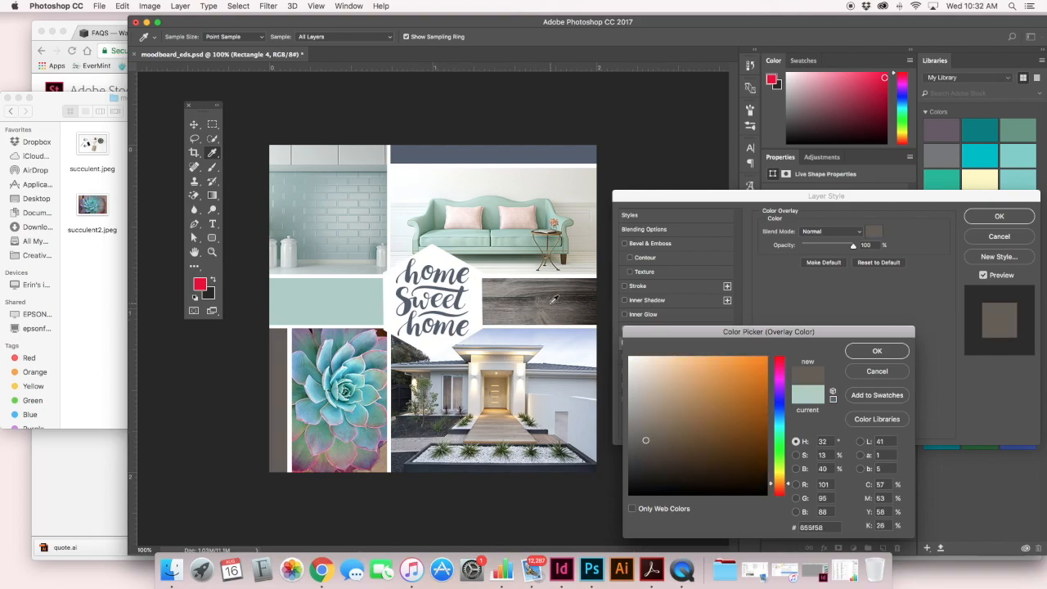
click(313, 441)
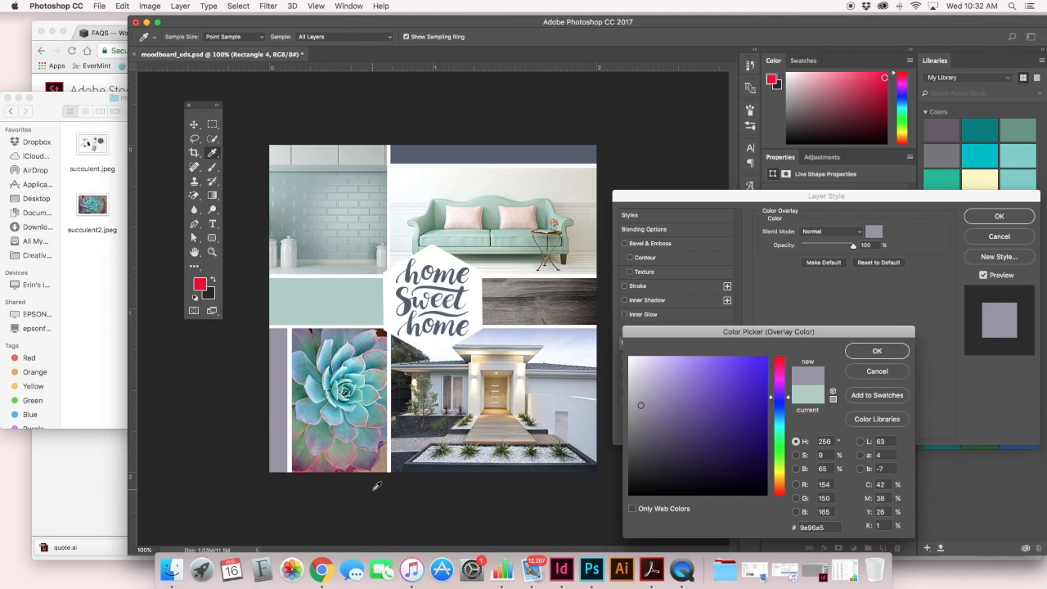
click(320, 152)
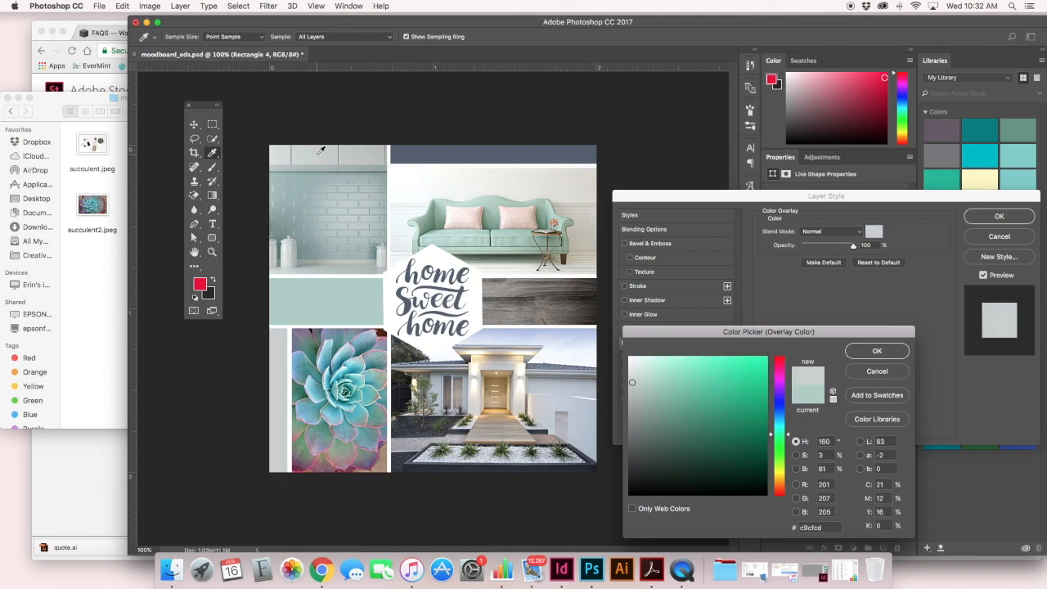
click(350, 433)
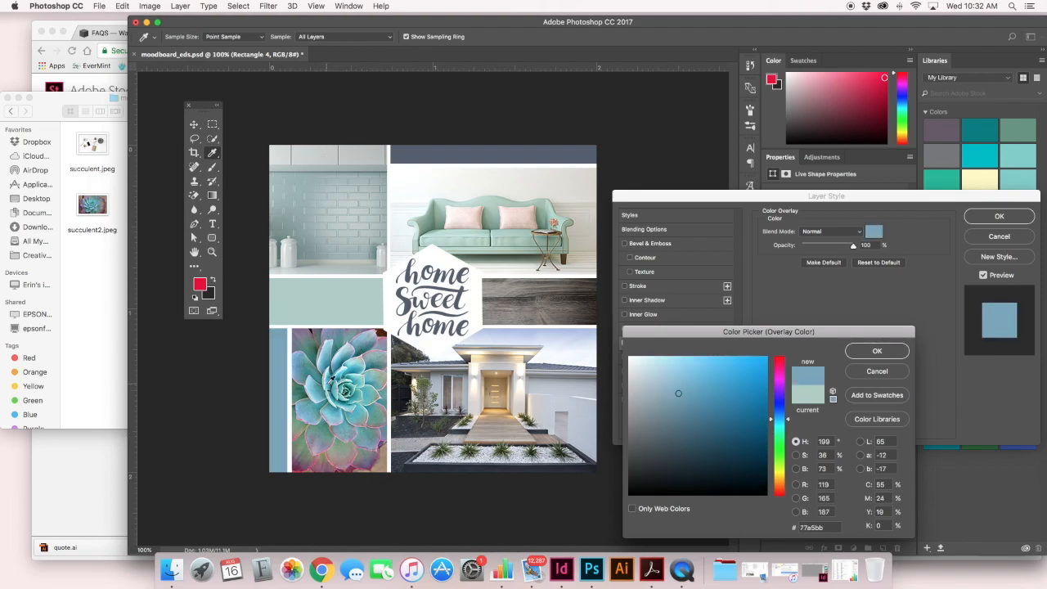
click(331, 376)
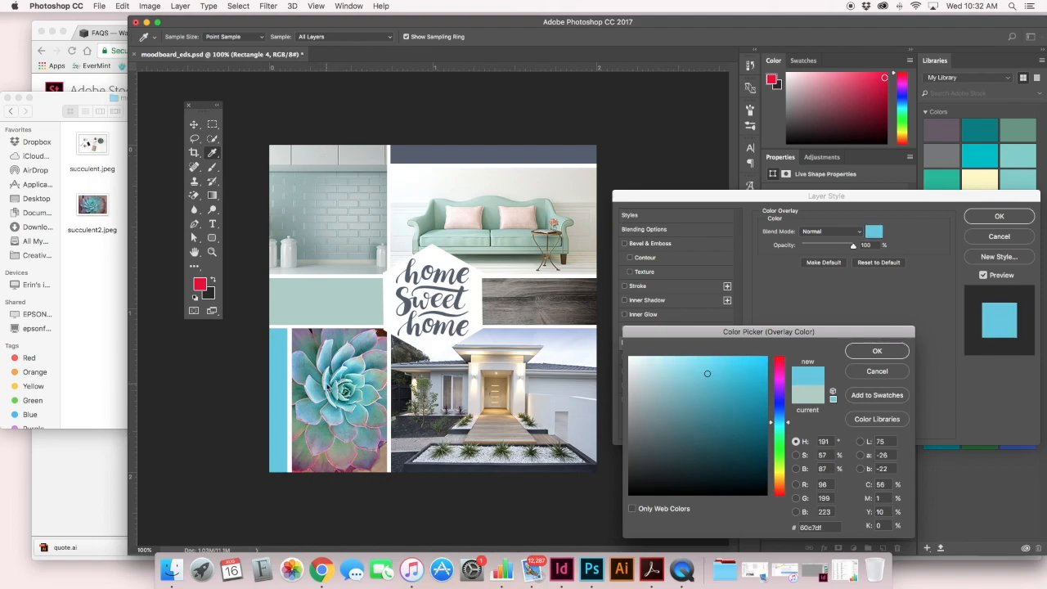
click(305, 347)
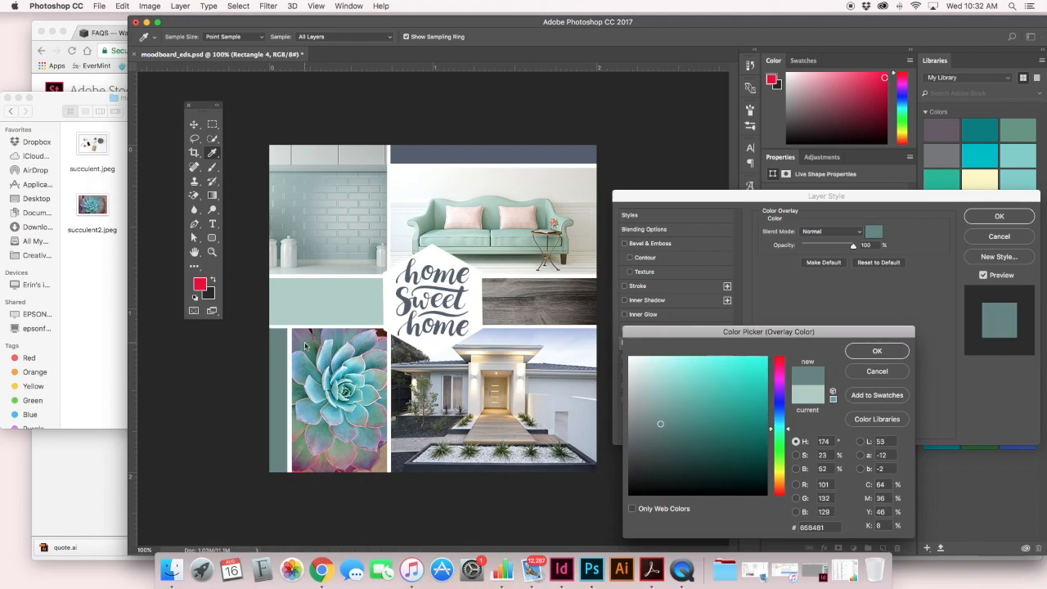
click(365, 445)
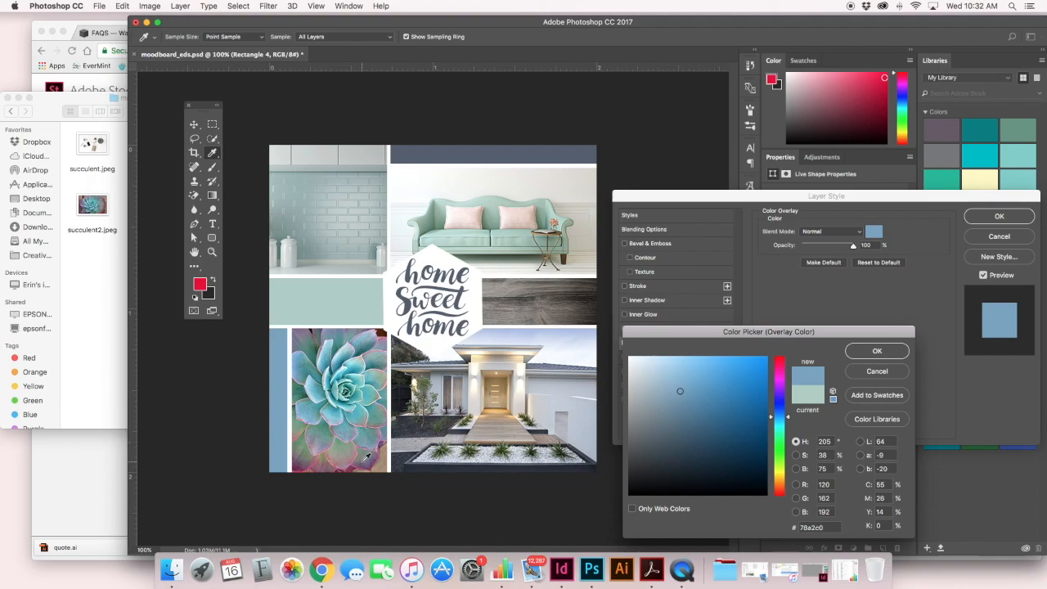
Set Rectangle 4's overlay colour to muted purple #796f7e, sampled from the lower edge of the succulent photo, and apply the layer style.
click(363, 464)
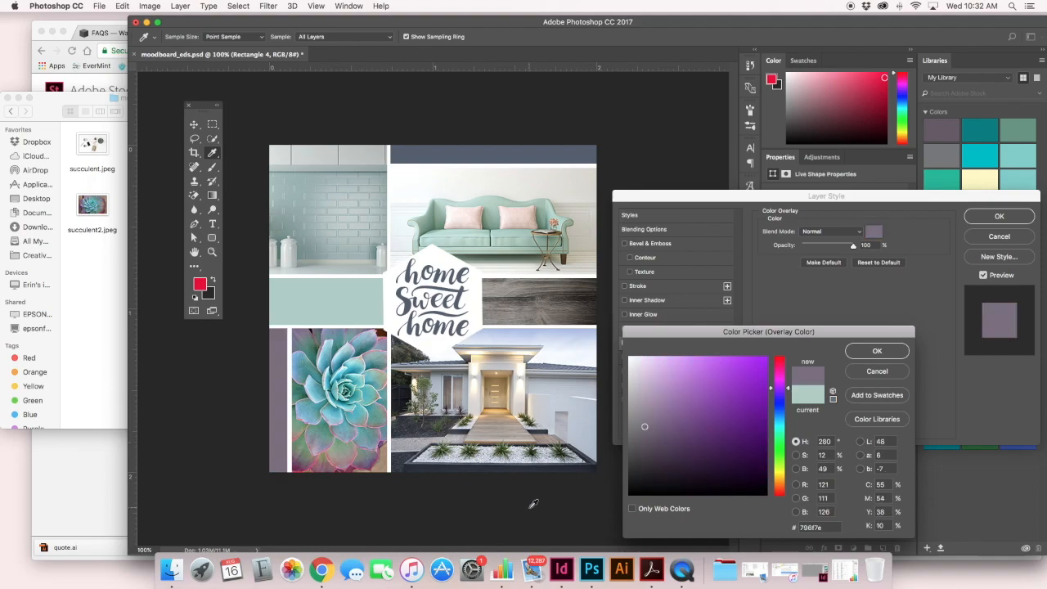
click(878, 350)
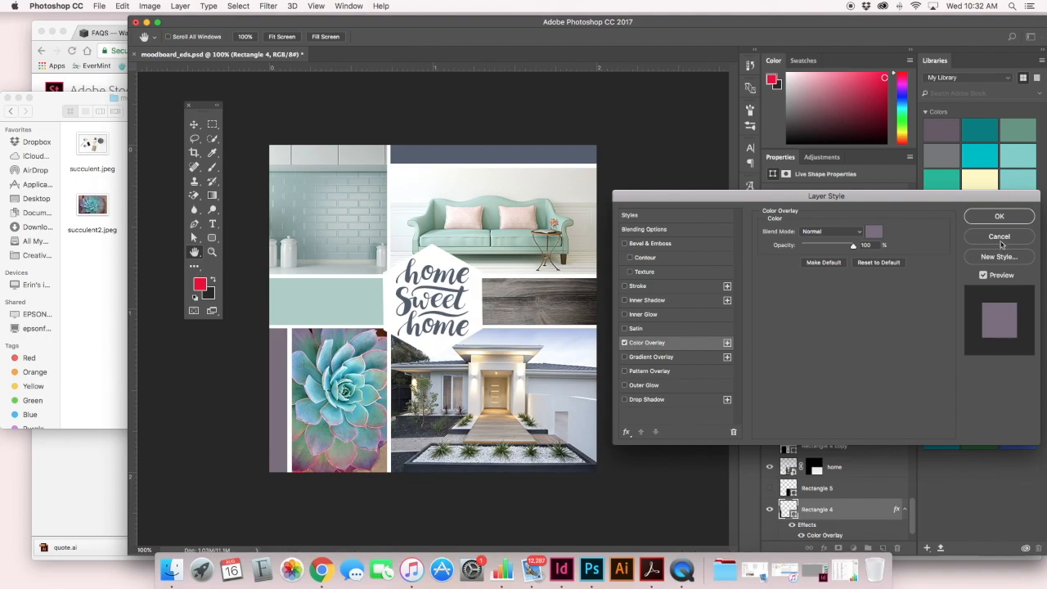
click(1000, 215)
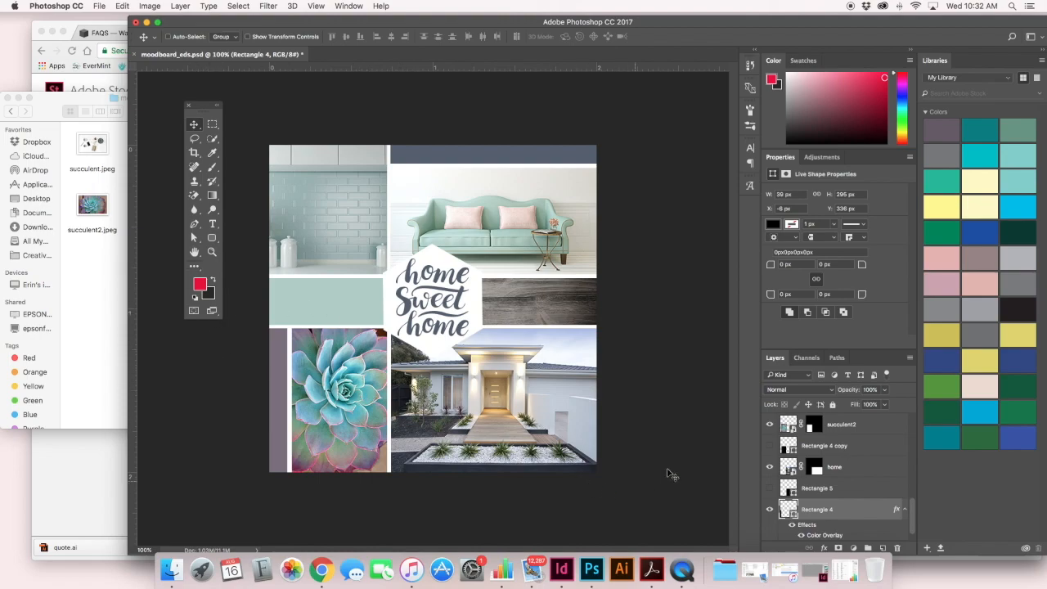
Save the mood board as moodboard_eds_home.psd in Photoshop format with layers and Maximize Compatibility on, in the Mood Board Template folder.
click(99, 6)
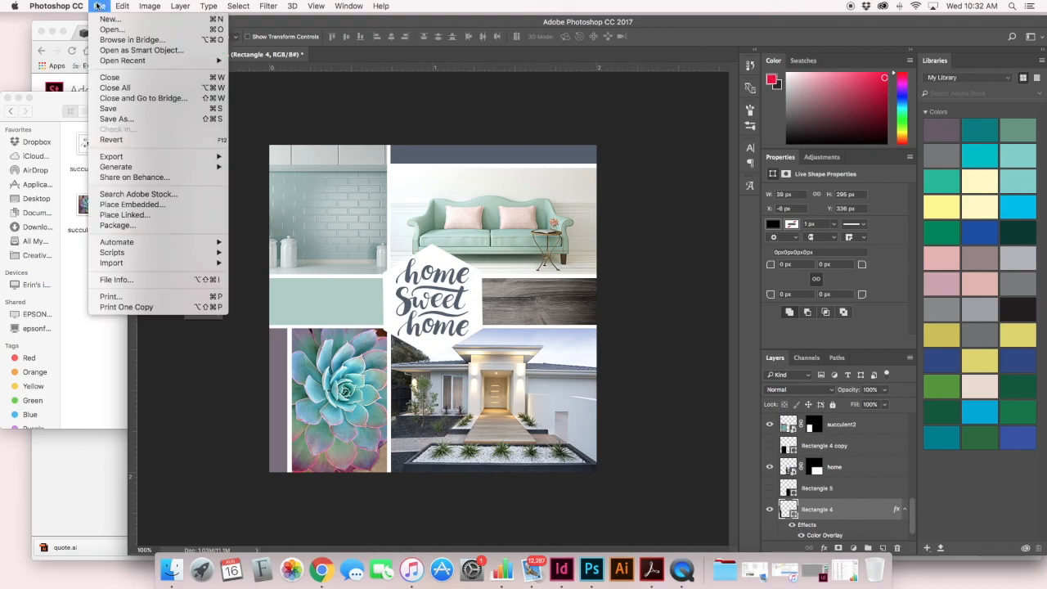
click(117, 118)
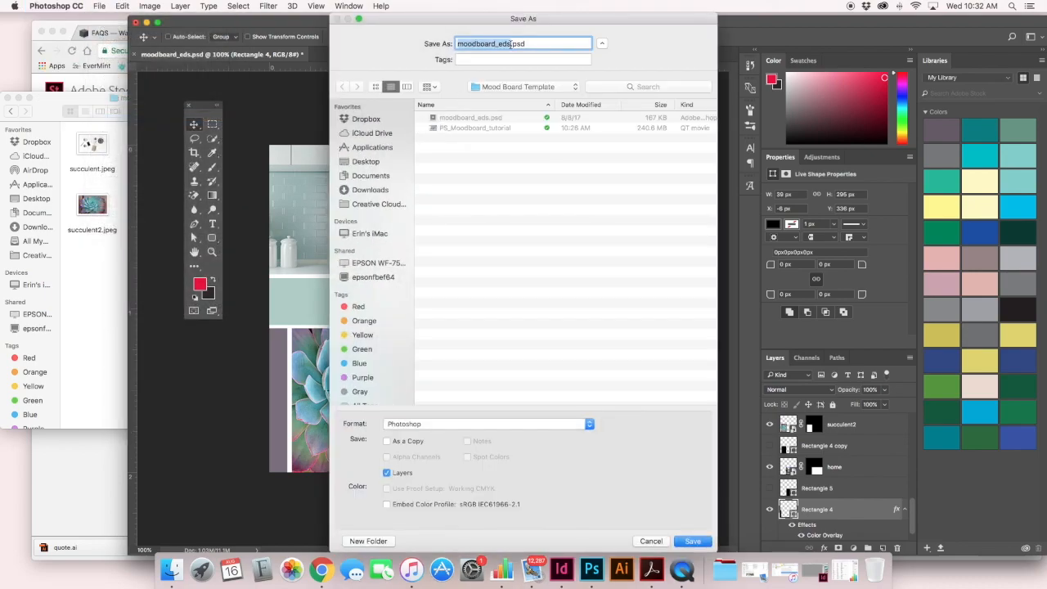
click(511, 45)
text(_home)
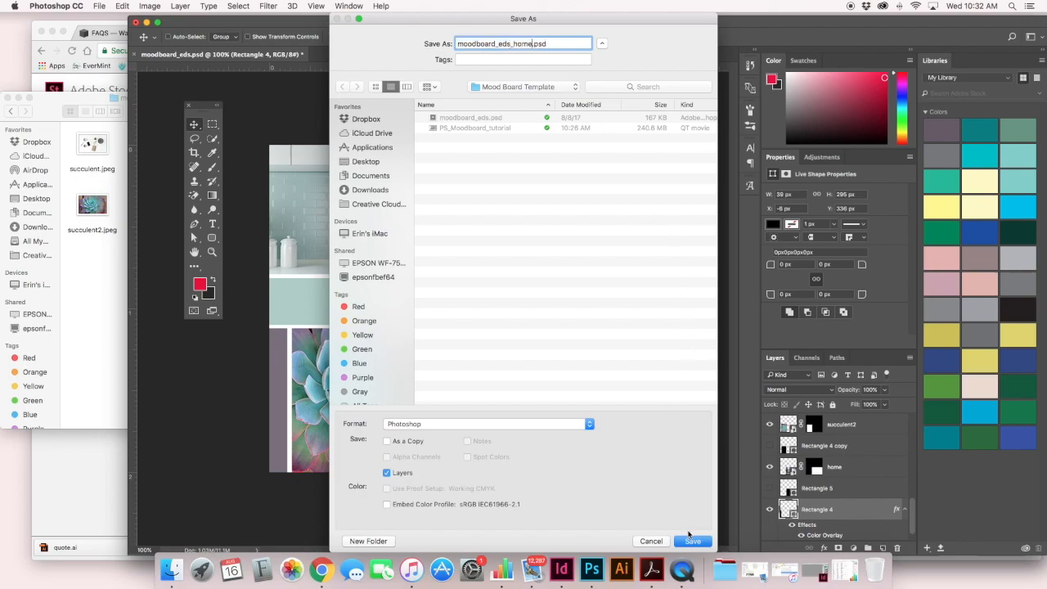
click(542, 428)
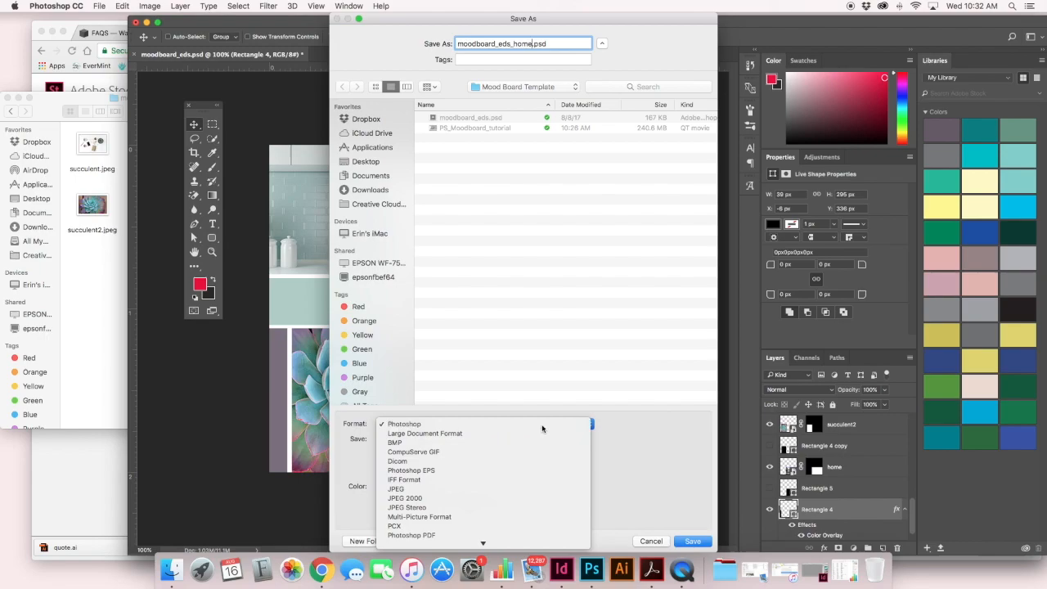
click(543, 426)
click(692, 541)
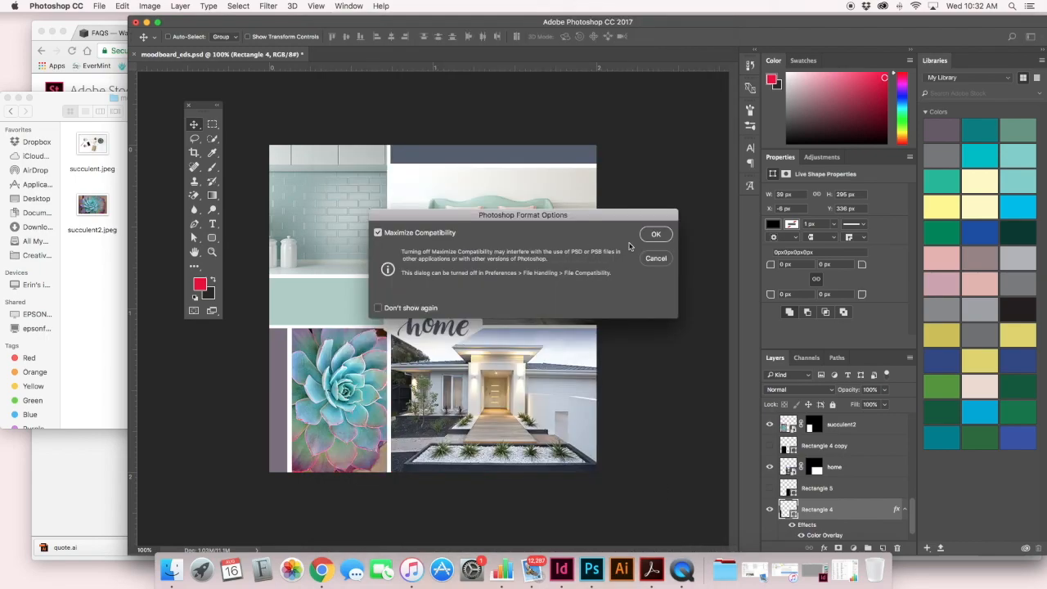
click(661, 237)
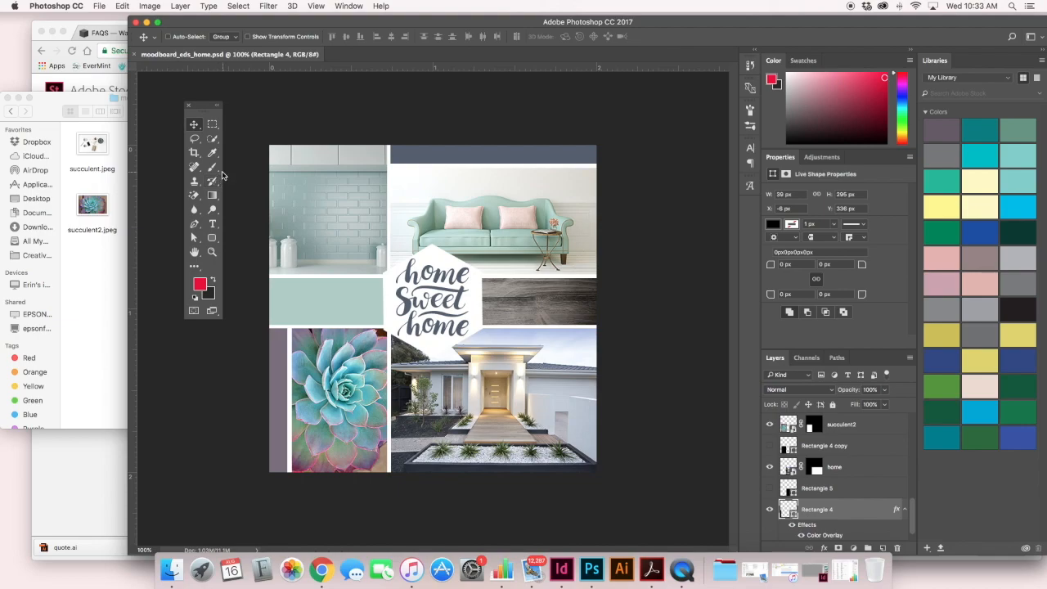
Save a JPEG version of moodboard_eds_home at Maximum quality 12, Progressive format with 3 scans.
click(99, 6)
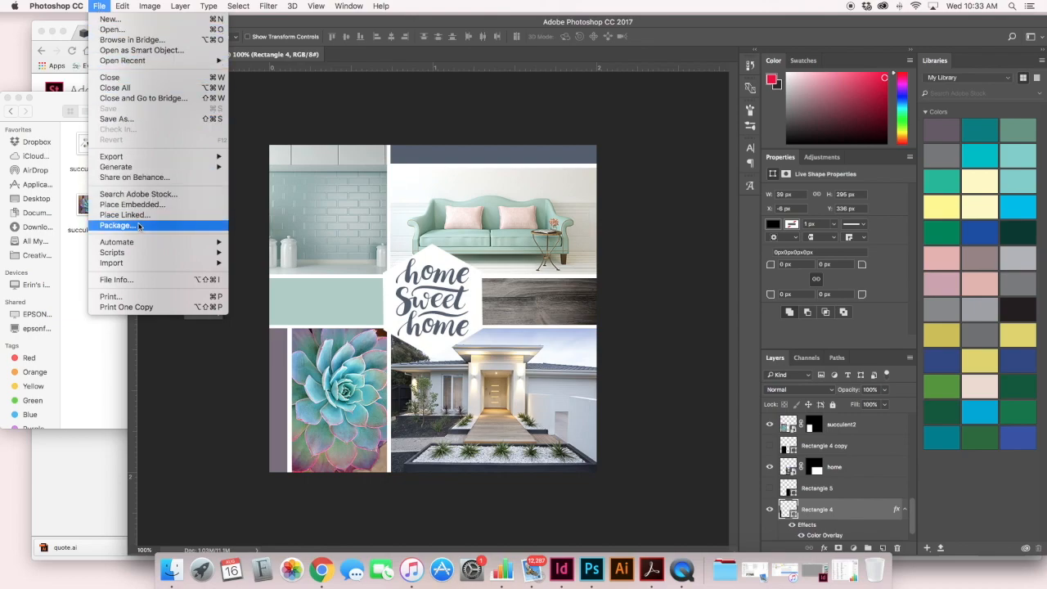
click(131, 119)
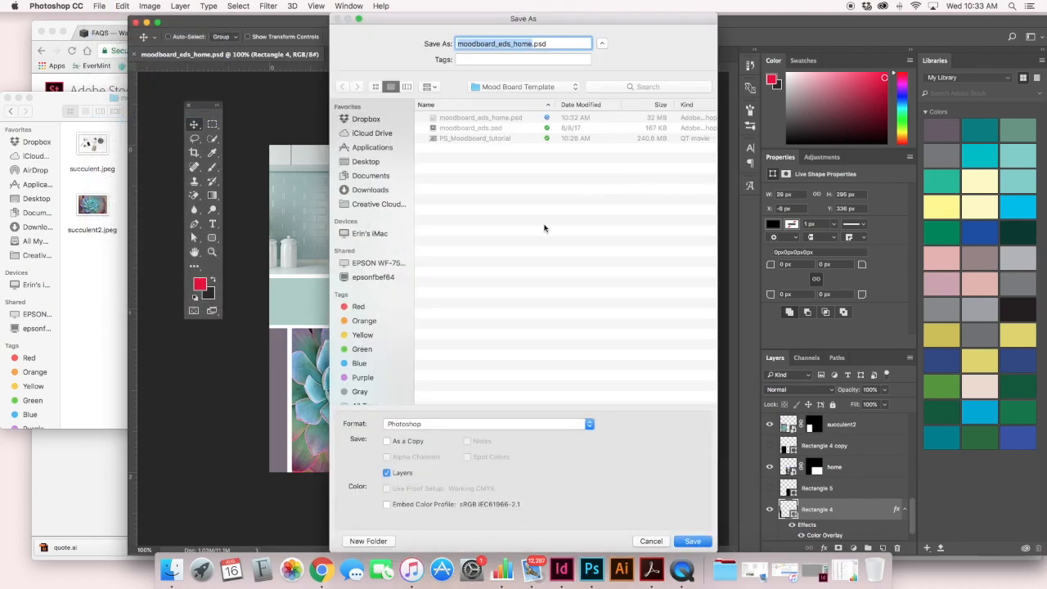
click(446, 426)
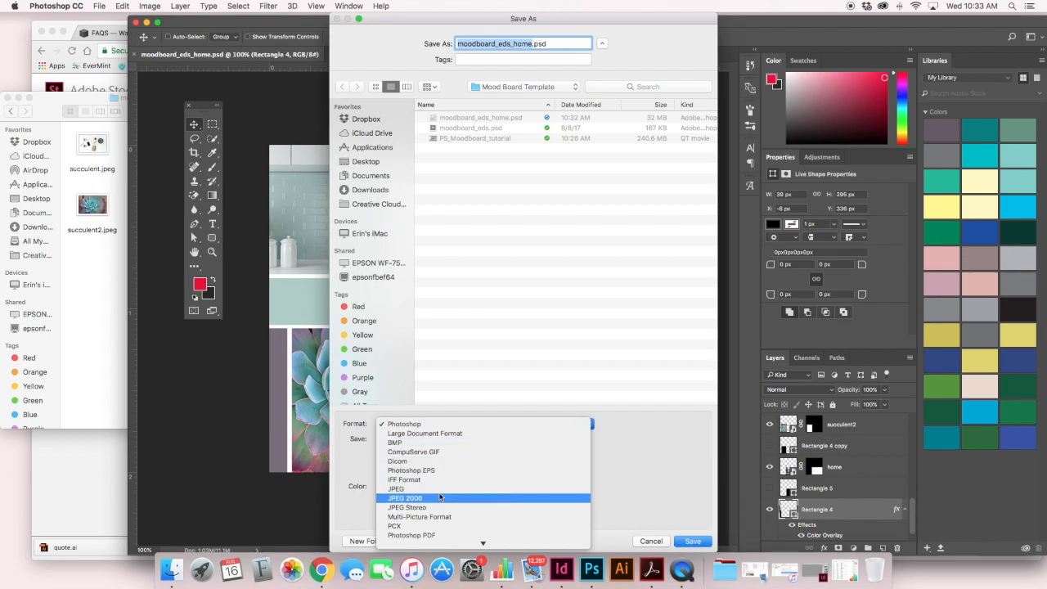
click(401, 488)
click(692, 545)
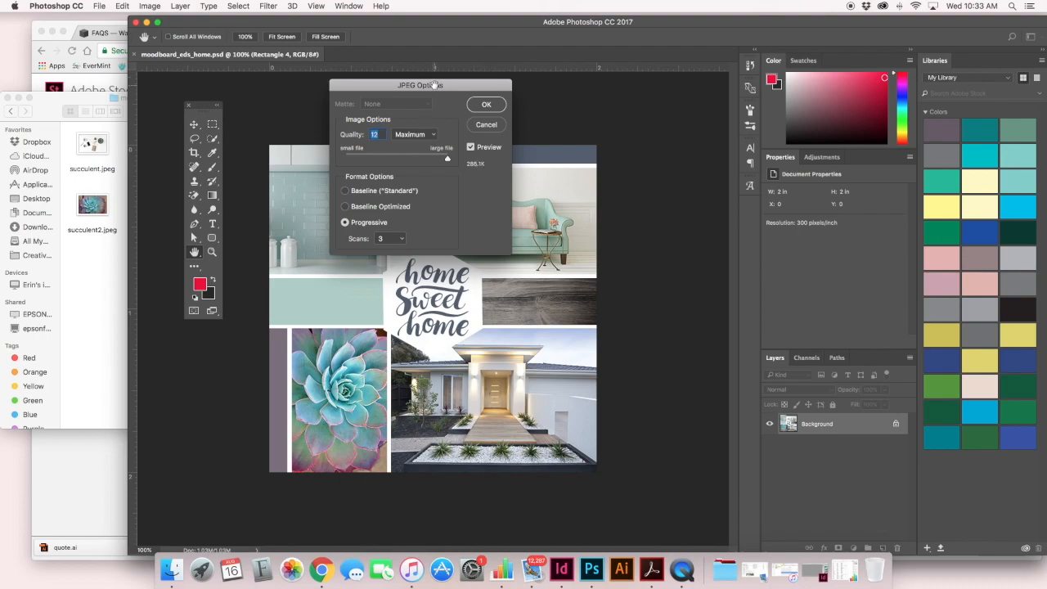
drag(434, 85, 436, 93)
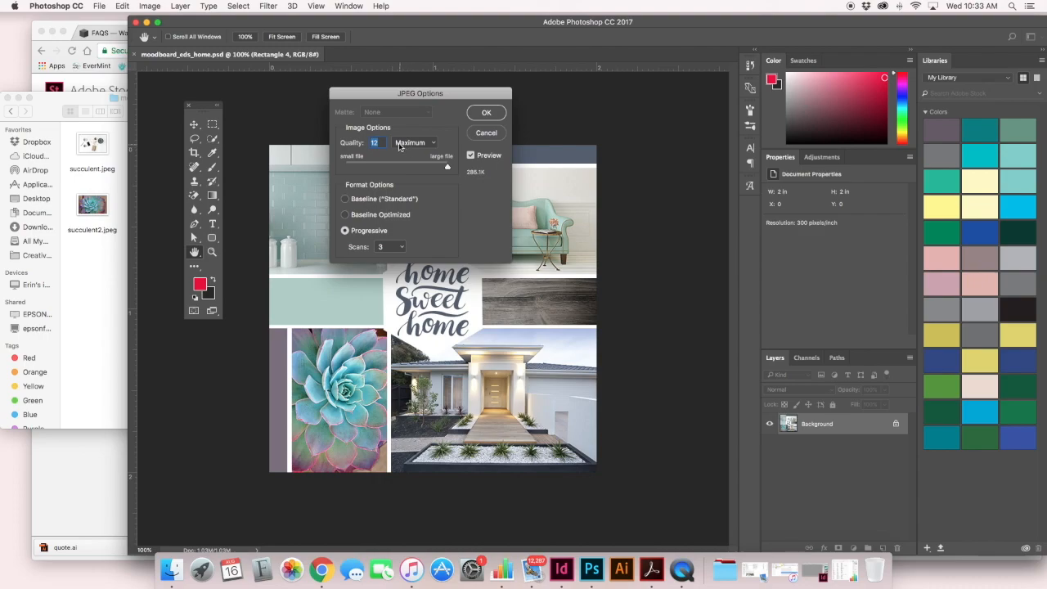
click(487, 113)
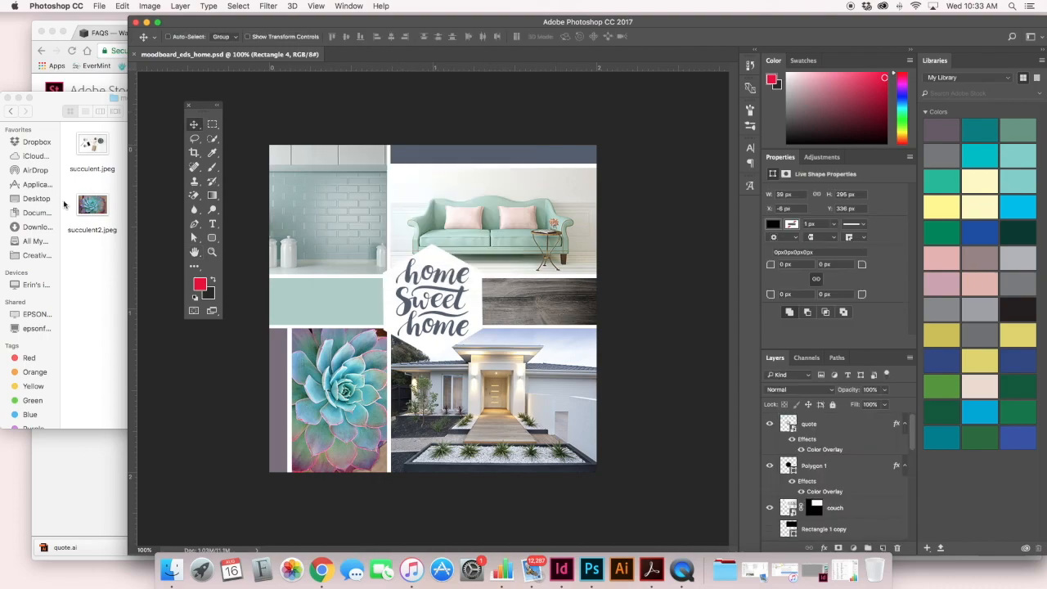